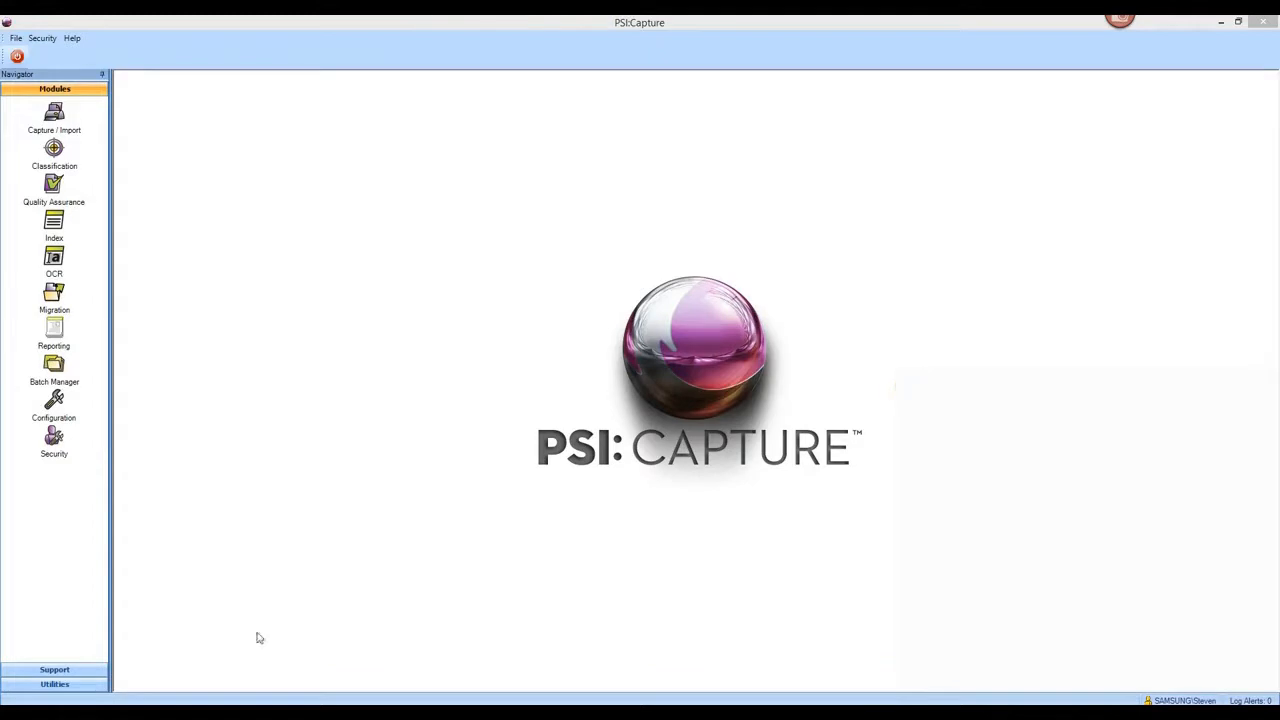
Switch to File Explorer and paste the eight copied TIFF invoices into the XERO Demo Watch Folder.
{"action": "left_click", "coordinate": [128, 714]}
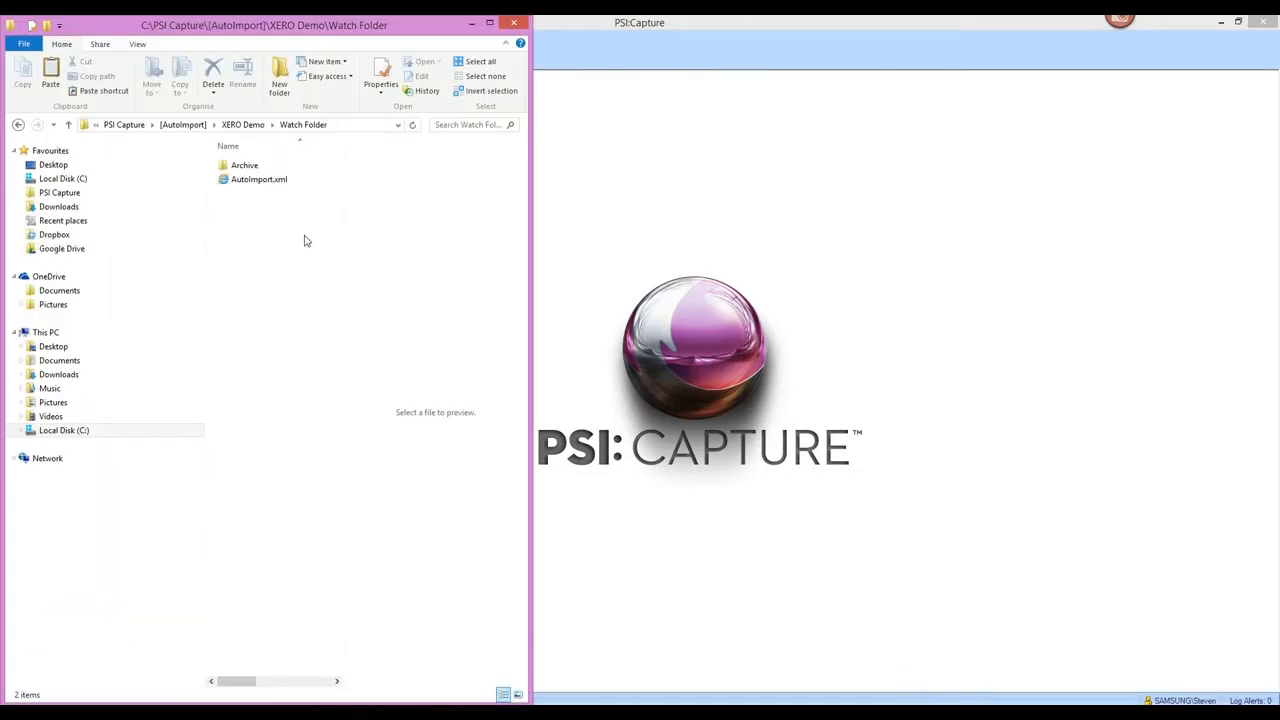
{"action": "left_click", "coordinate": [292, 216]}
{"action": "left_click", "coordinate": [292, 259]}
{"action": "key", "text": "ctrl+v"}
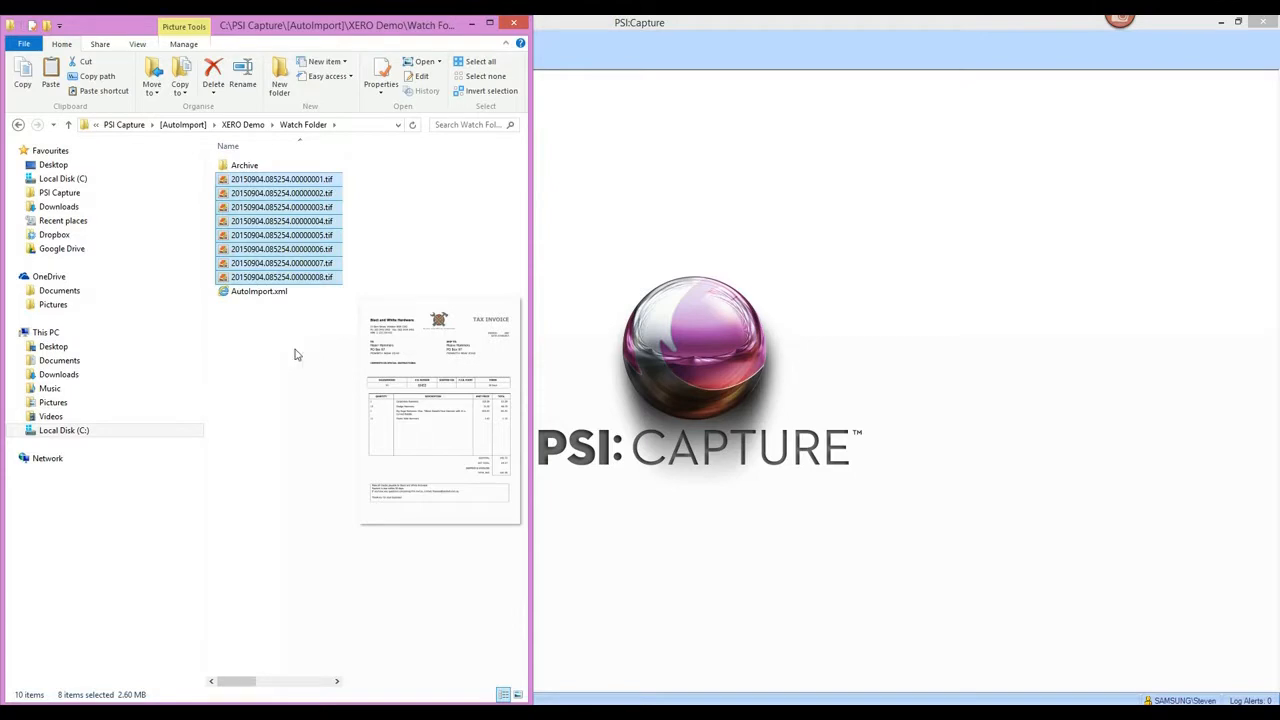
{"action": "left_click", "coordinate": [294, 351]}
{"action": "left_click", "coordinate": [282, 263]}
{"action": "left_click", "coordinate": [280, 227]}
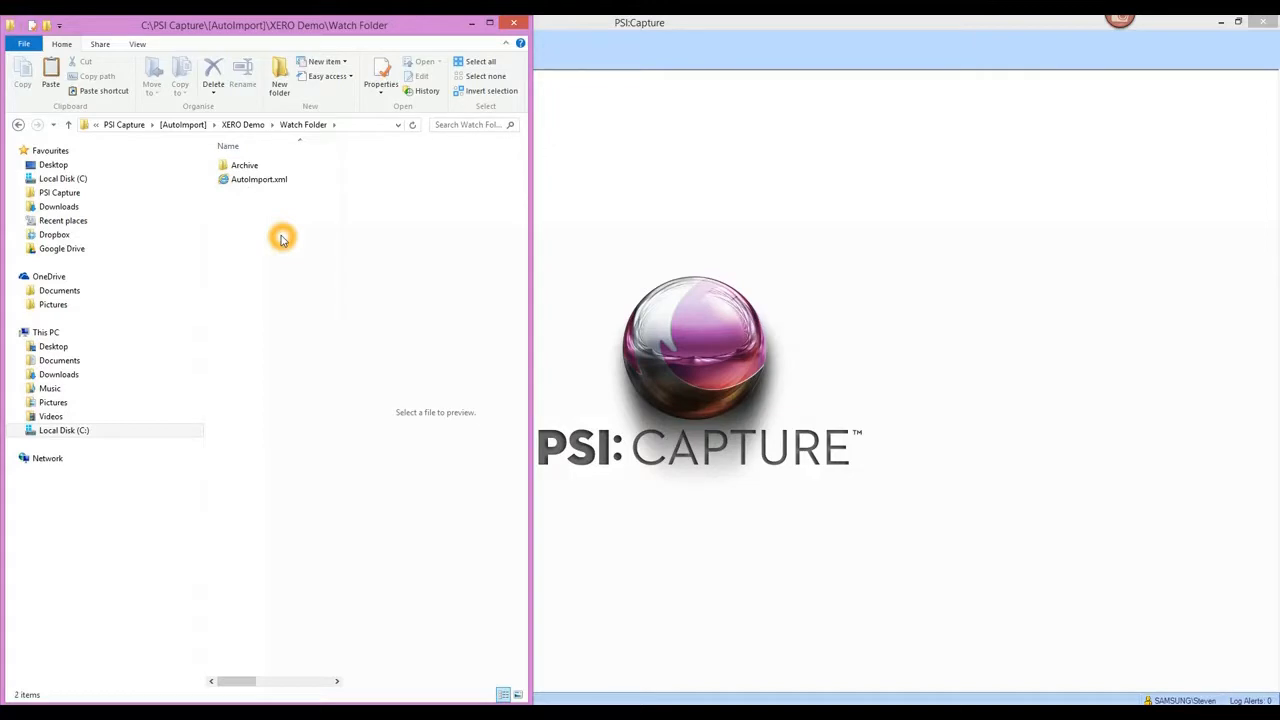
Switch to PSI:Capture, open the Batch Manager and refresh the batch list.
{"action": "left_click", "coordinate": [566, 197]}
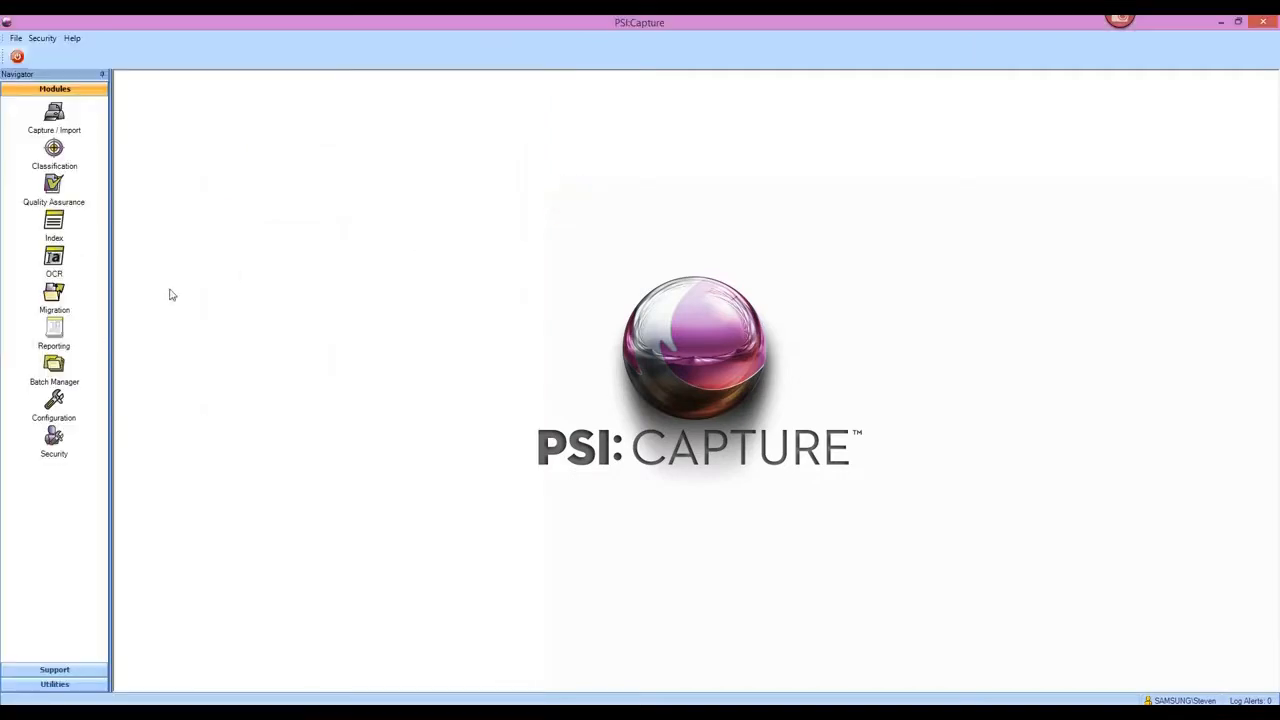
{"action": "left_click", "coordinate": [54, 368]}
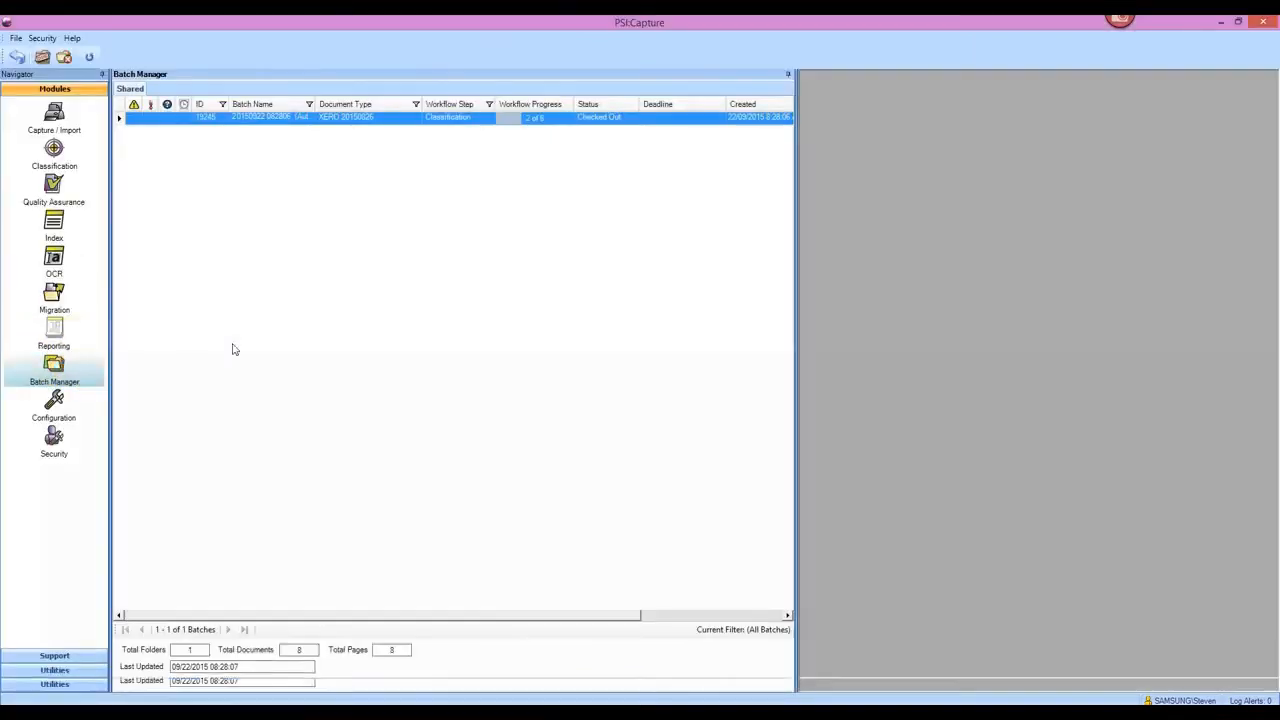
{"action": "left_click", "coordinate": [510, 180]}
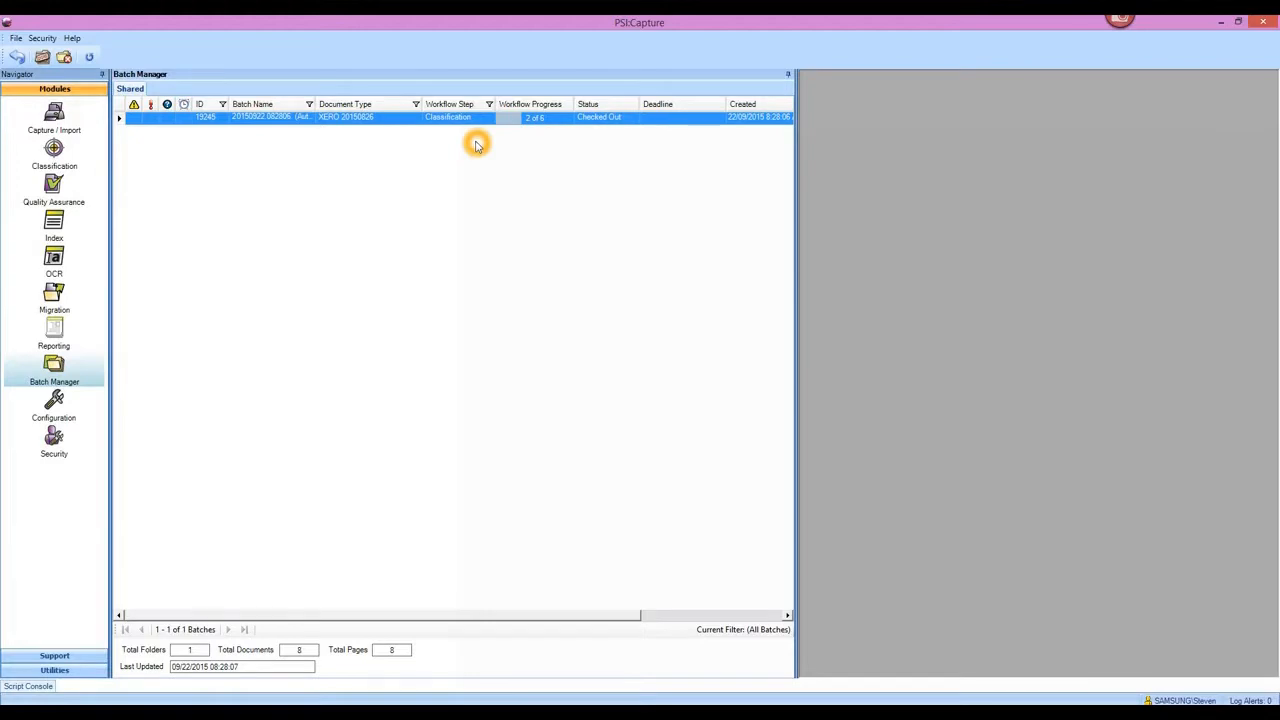
{"action": "left_click", "coordinate": [90, 57]}
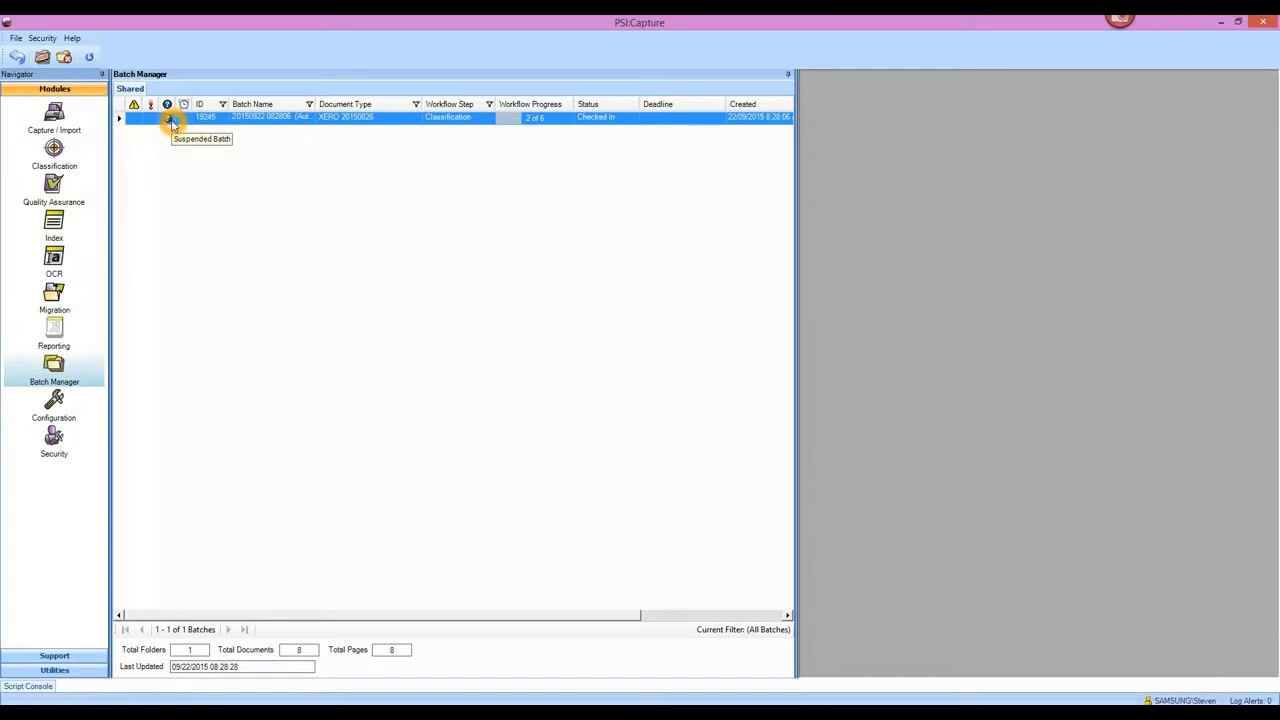
Open the suspended auto-import batch and bring up its classification results for correction.
{"action": "right_click", "coordinate": [319, 122]}
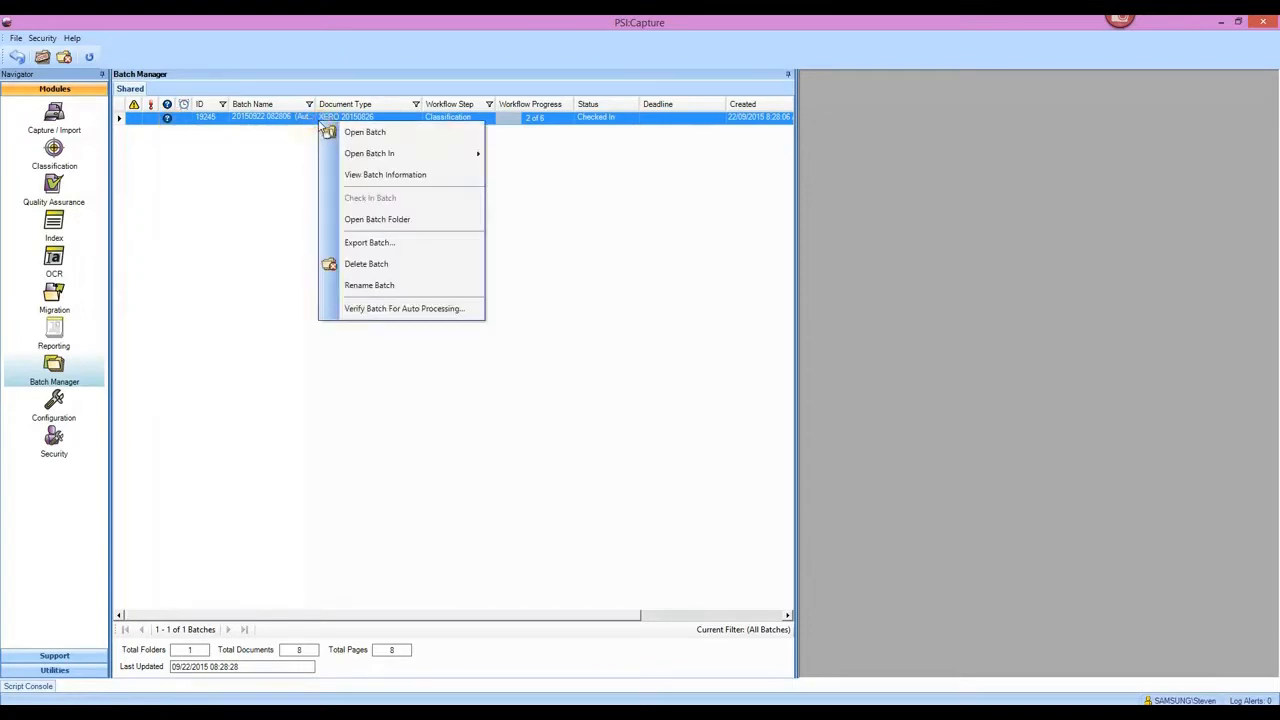
{"action": "left_click", "coordinate": [389, 134]}
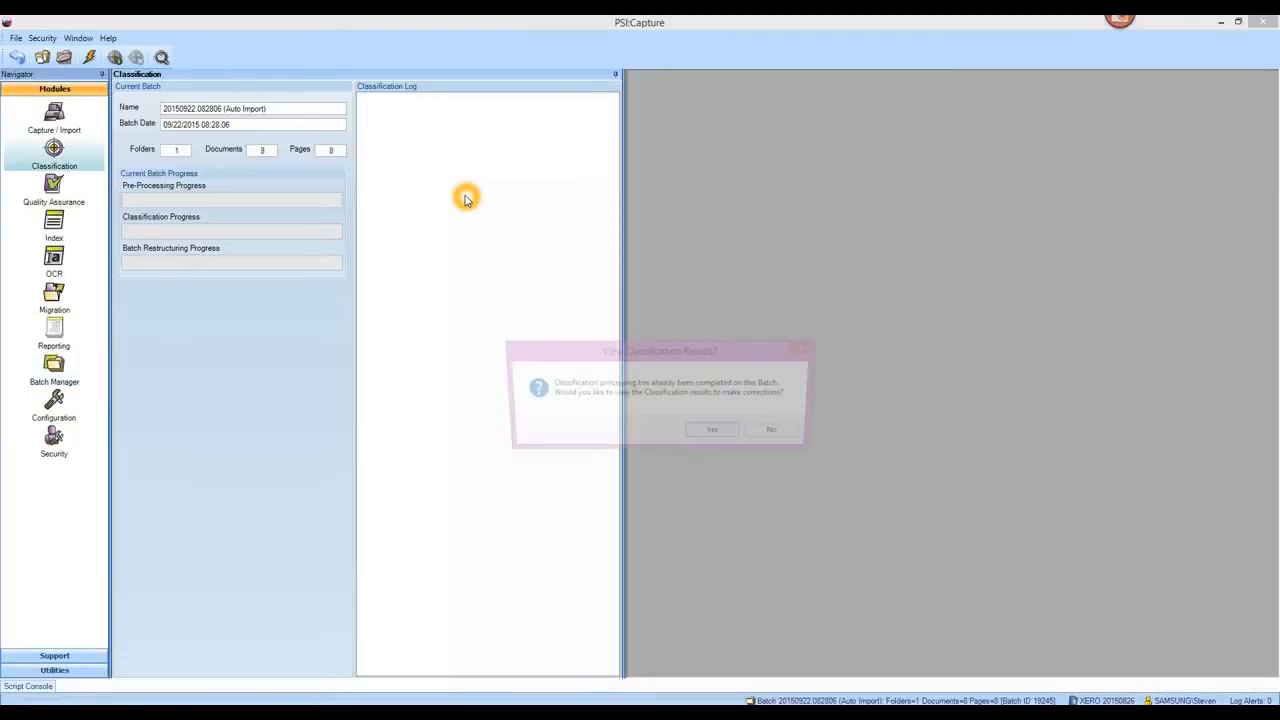
{"action": "key", "text": "Return"}
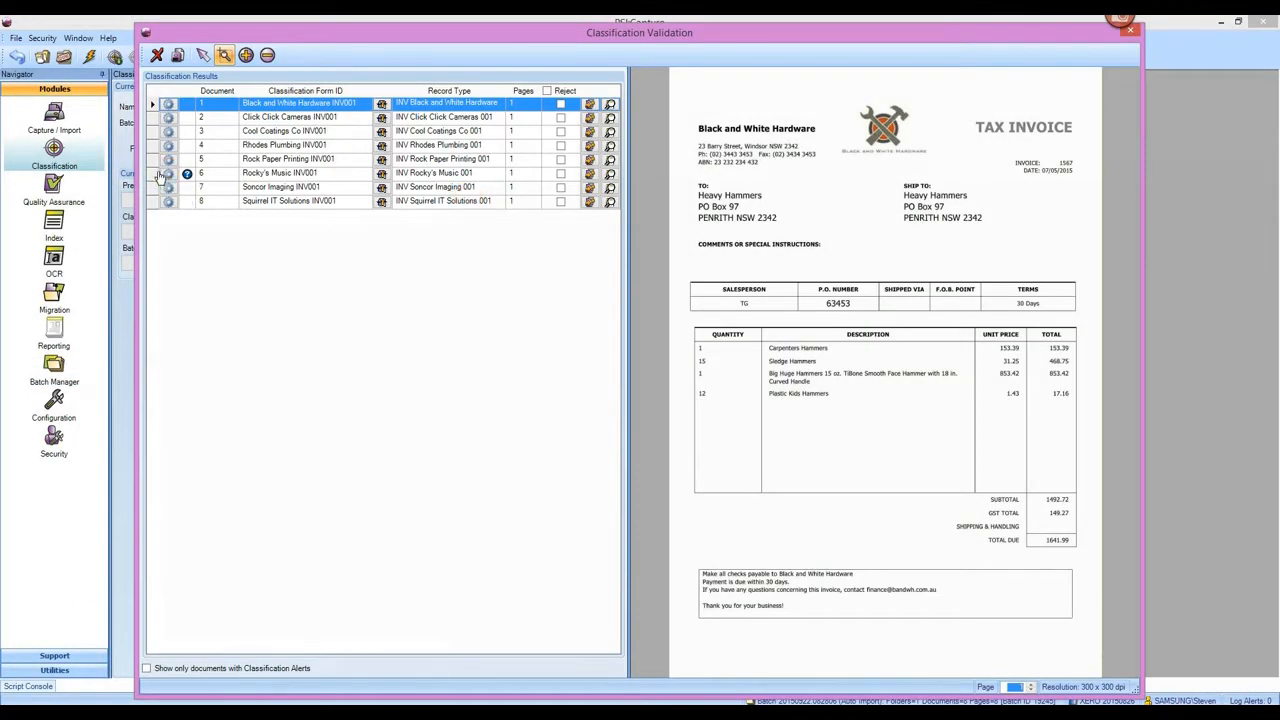
Resolve the alert on document 6, Rocky's Music, by choosing to validate the existing form definition.
{"action": "left_click", "coordinate": [153, 175]}
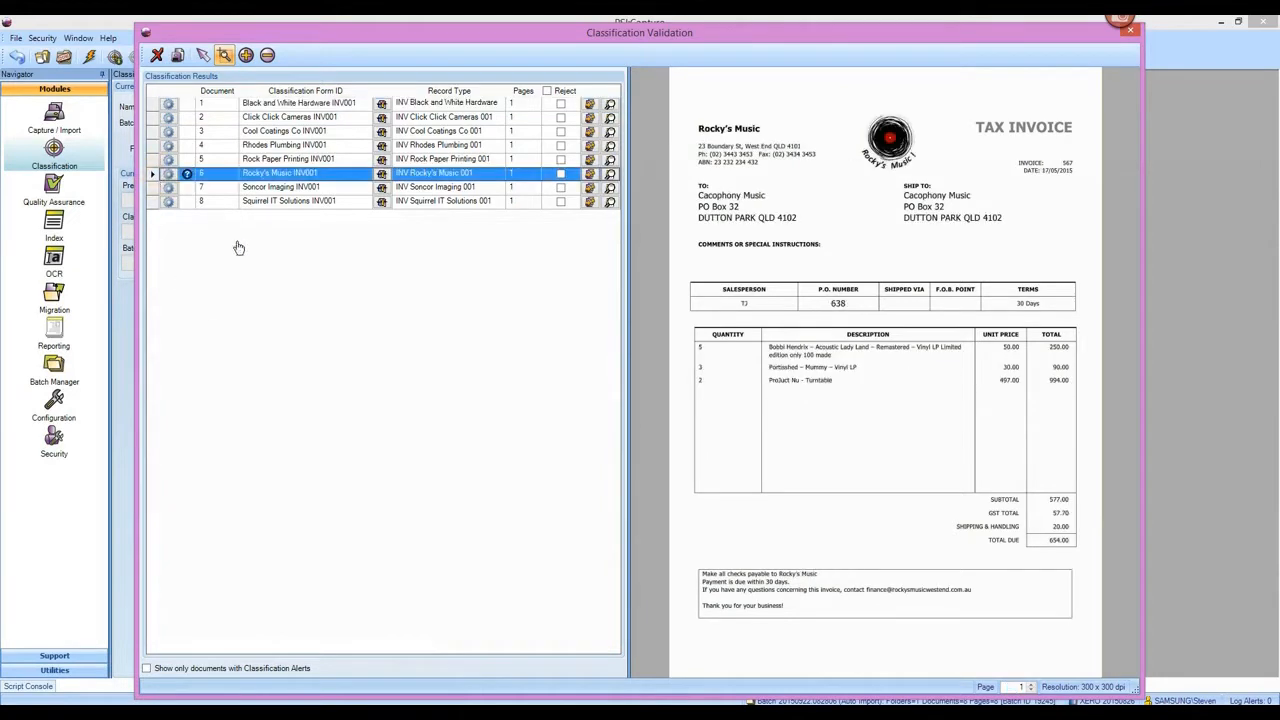
{"action": "mouse_move", "coordinate": [188, 176]}
{"action": "left_click", "coordinate": [187, 174]}
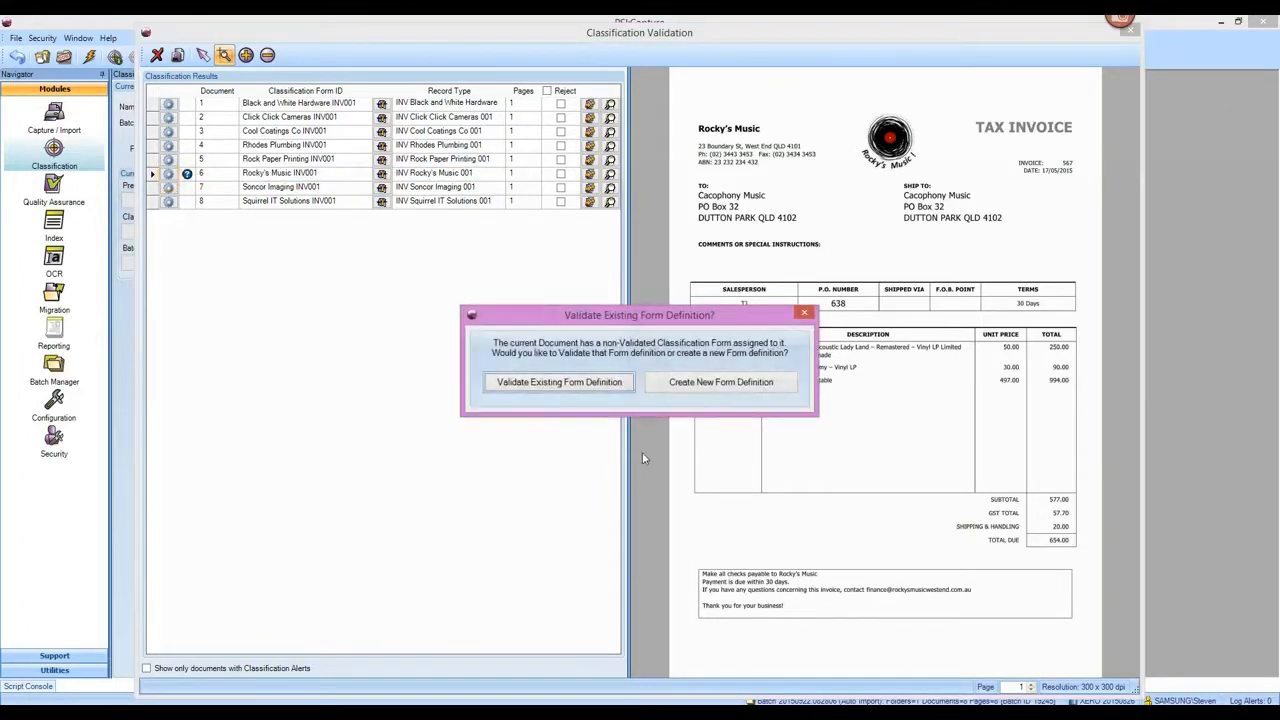
{"action": "left_click", "coordinate": [587, 381]}
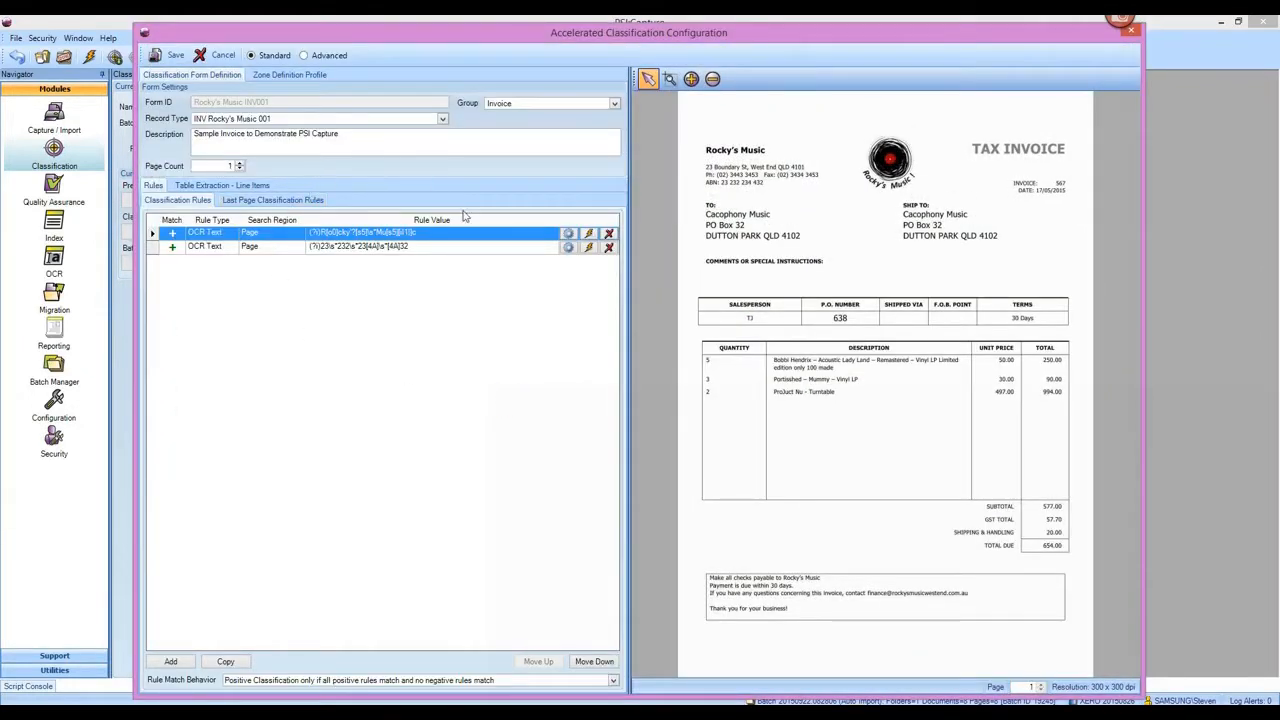
{"action": "left_click", "coordinate": [459, 301]}
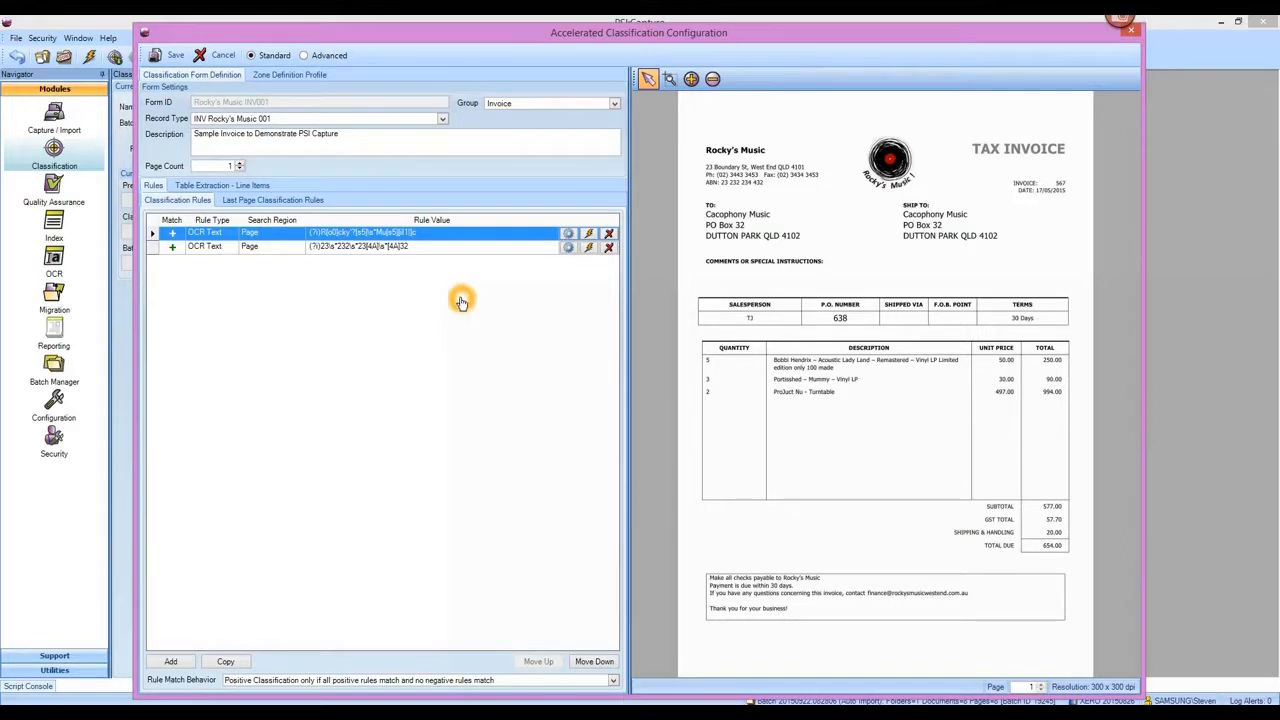
Try adding a classification rule from the invoice's "COMMENTS OR SPECIAL INSTRUCTIONS:" text and delete that rule again.
{"action": "mouse_move", "coordinate": [818, 286]}
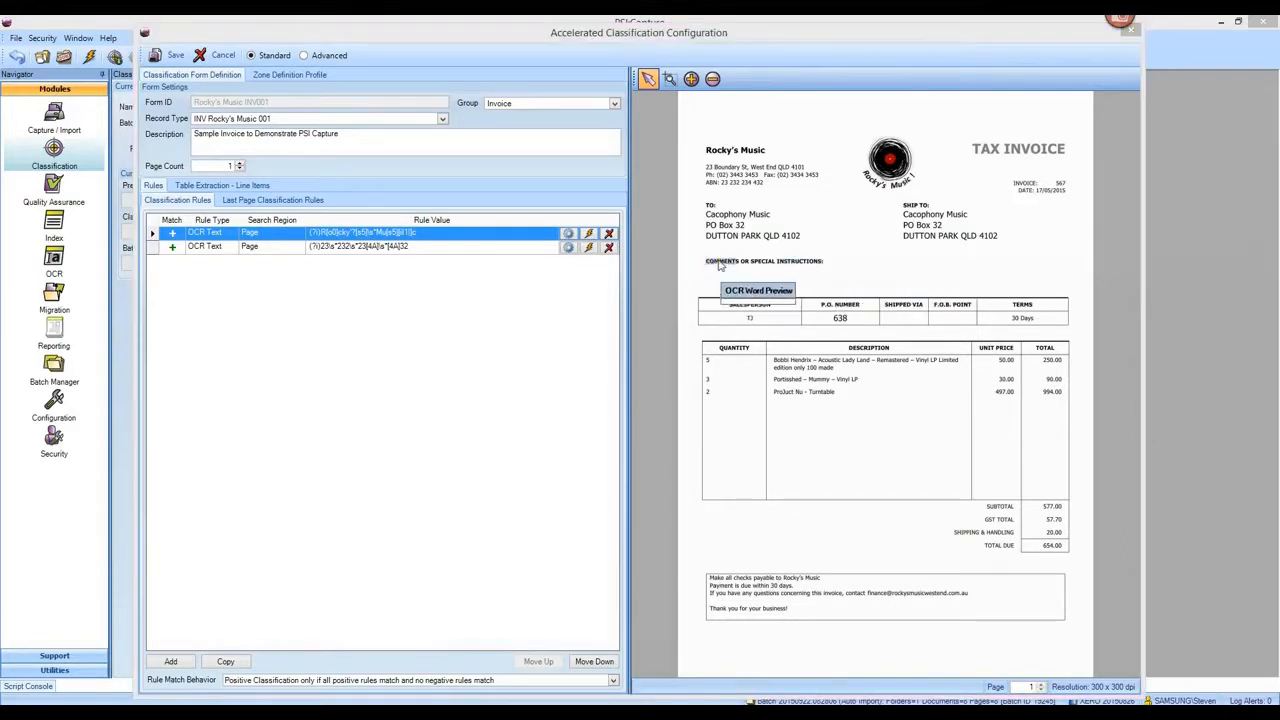
{"action": "left_click", "coordinate": [755, 265]}
{"action": "left_click_drag", "start_coordinate": [755, 265], "coordinate": [786, 270]}
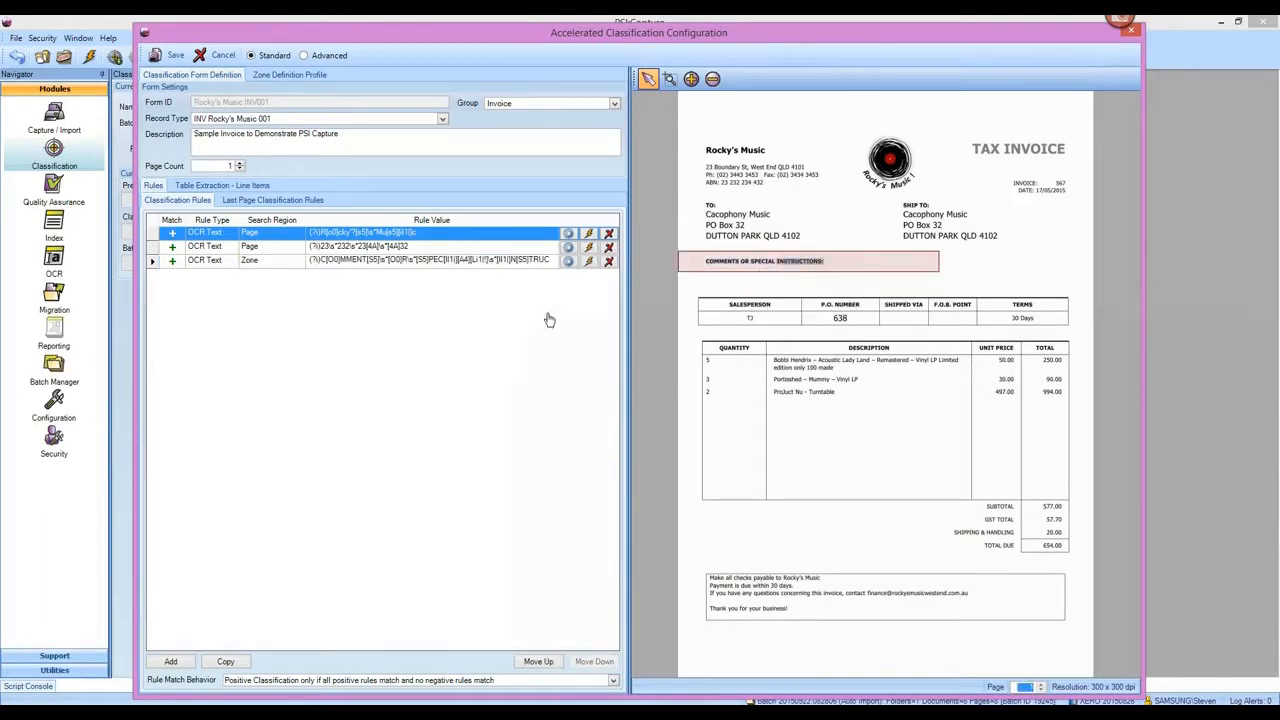
{"action": "left_click", "coordinate": [608, 261]}
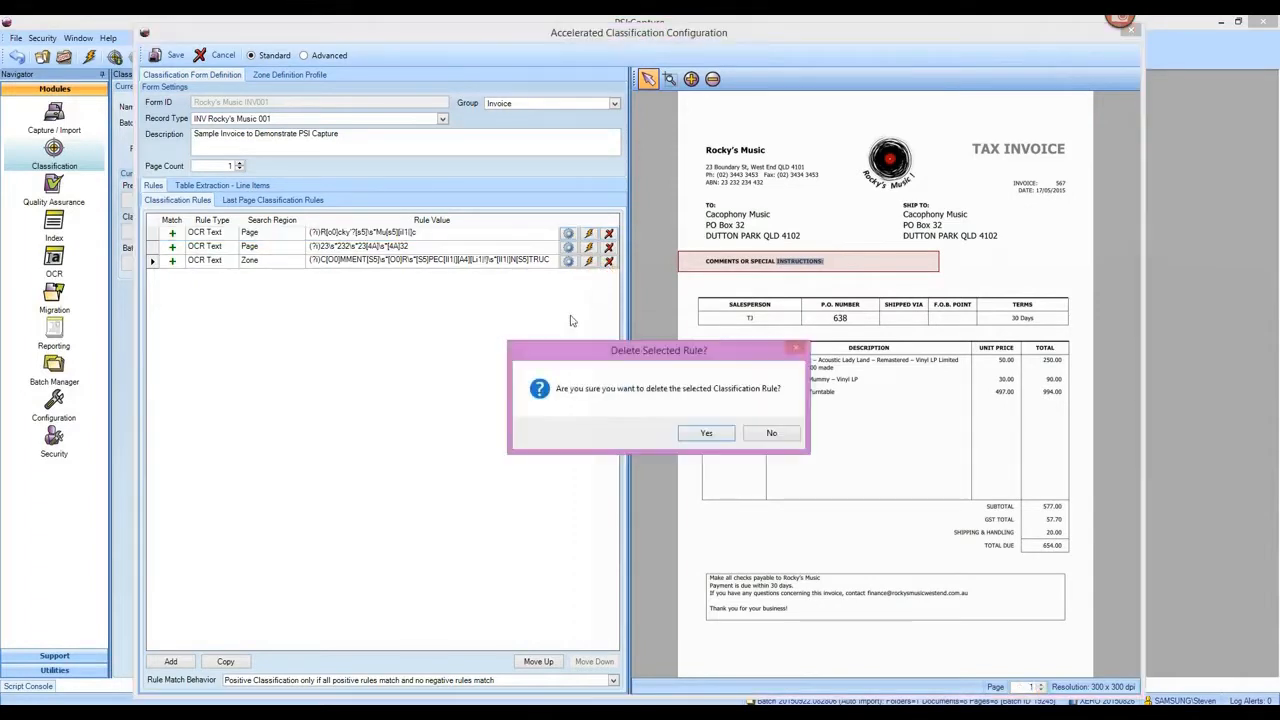
{"action": "left_click", "coordinate": [703, 433]}
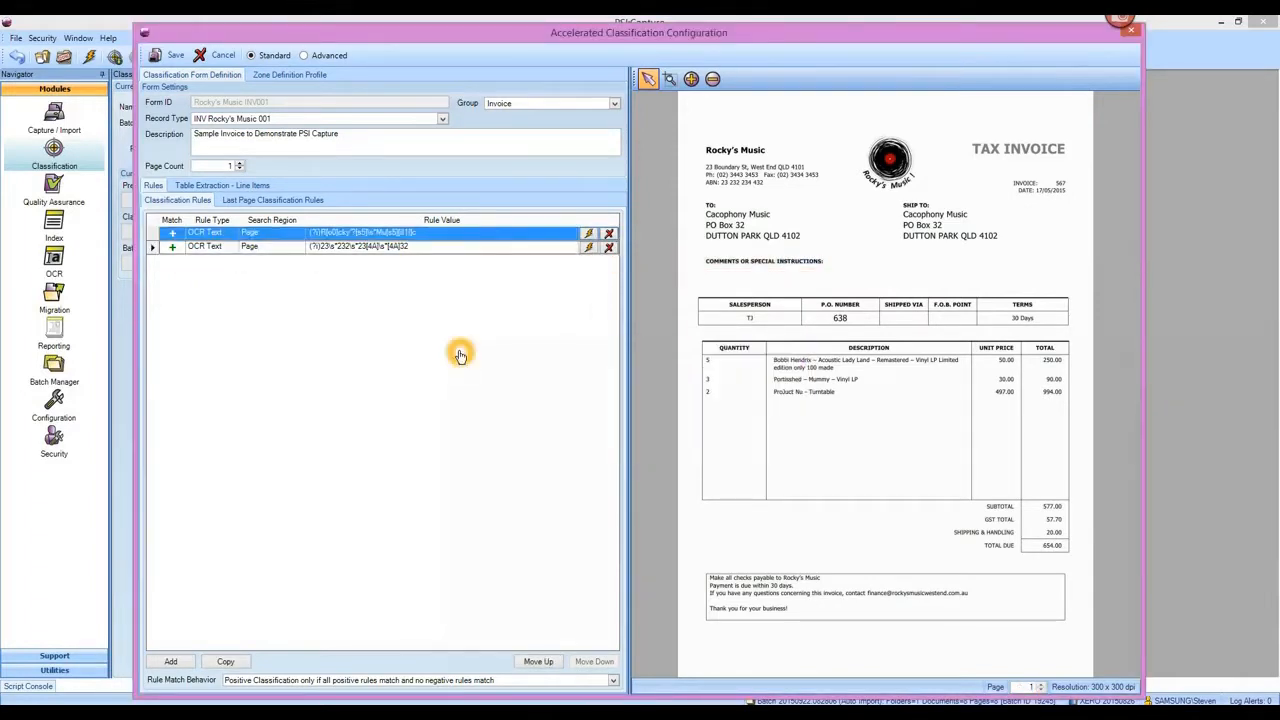
Enable table extraction for the line items and add QUANTITY and DESCRIPTION as text columns from the invoice's table headers.
{"action": "left_click", "coordinate": [222, 187]}
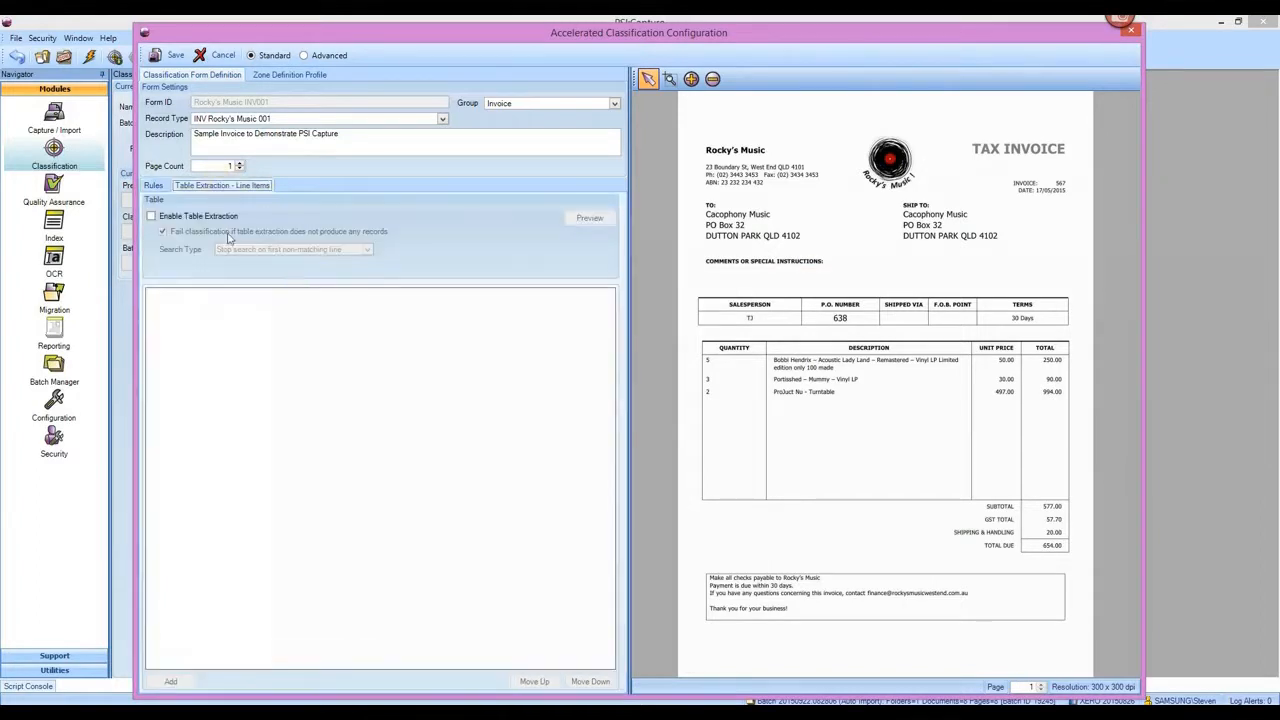
{"action": "left_click", "coordinate": [206, 218]}
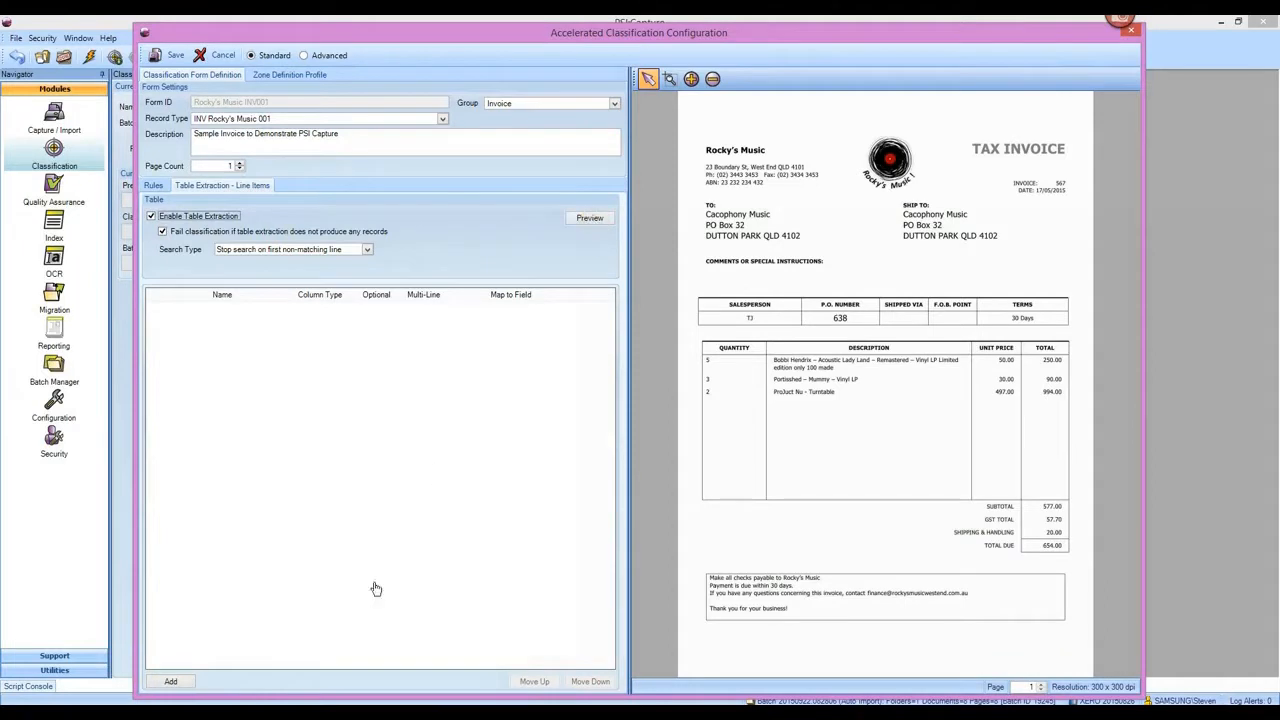
{"action": "left_click", "coordinate": [733, 349]}
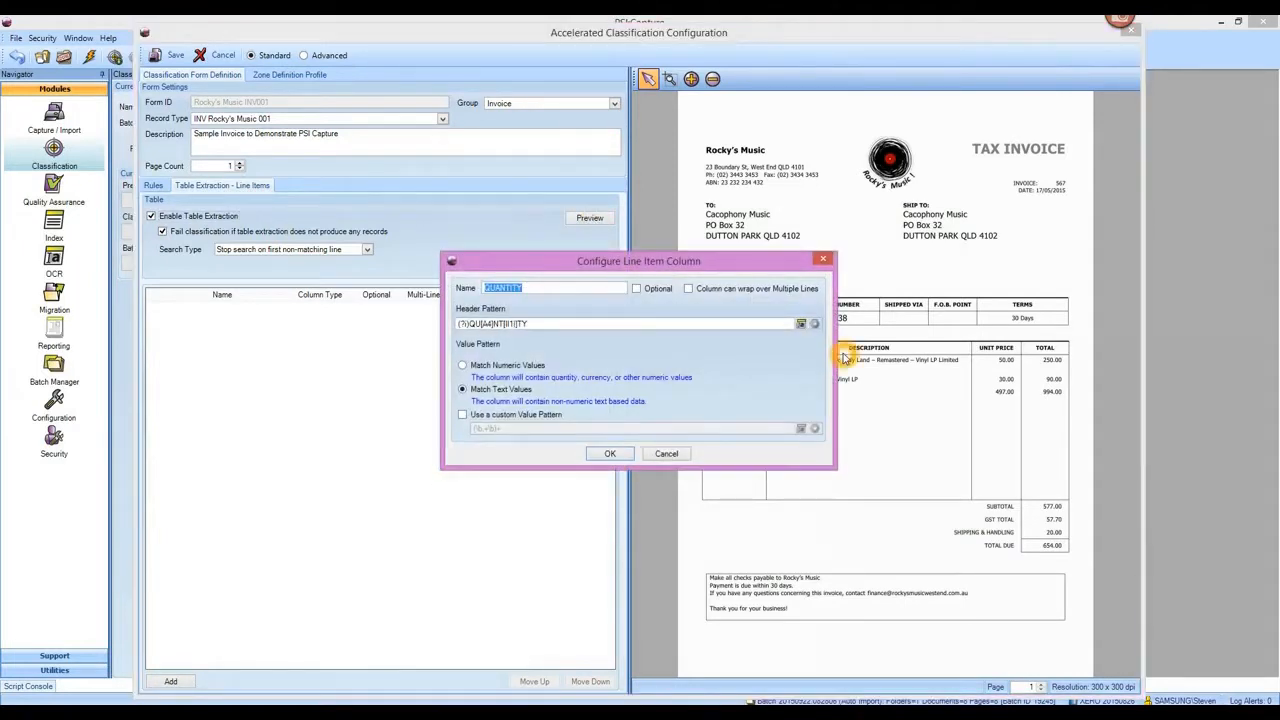
{"action": "key", "text": "Return"}
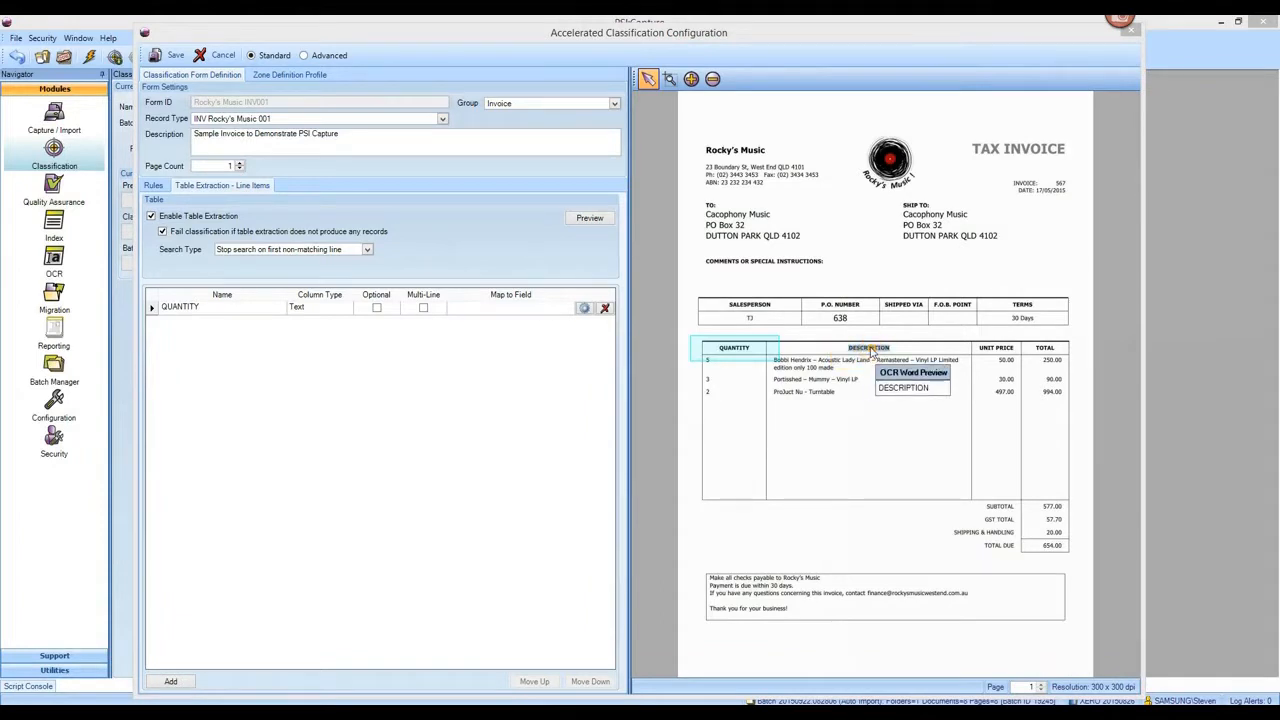
{"action": "left_click", "coordinate": [870, 350]}
{"action": "key", "text": "Return"}
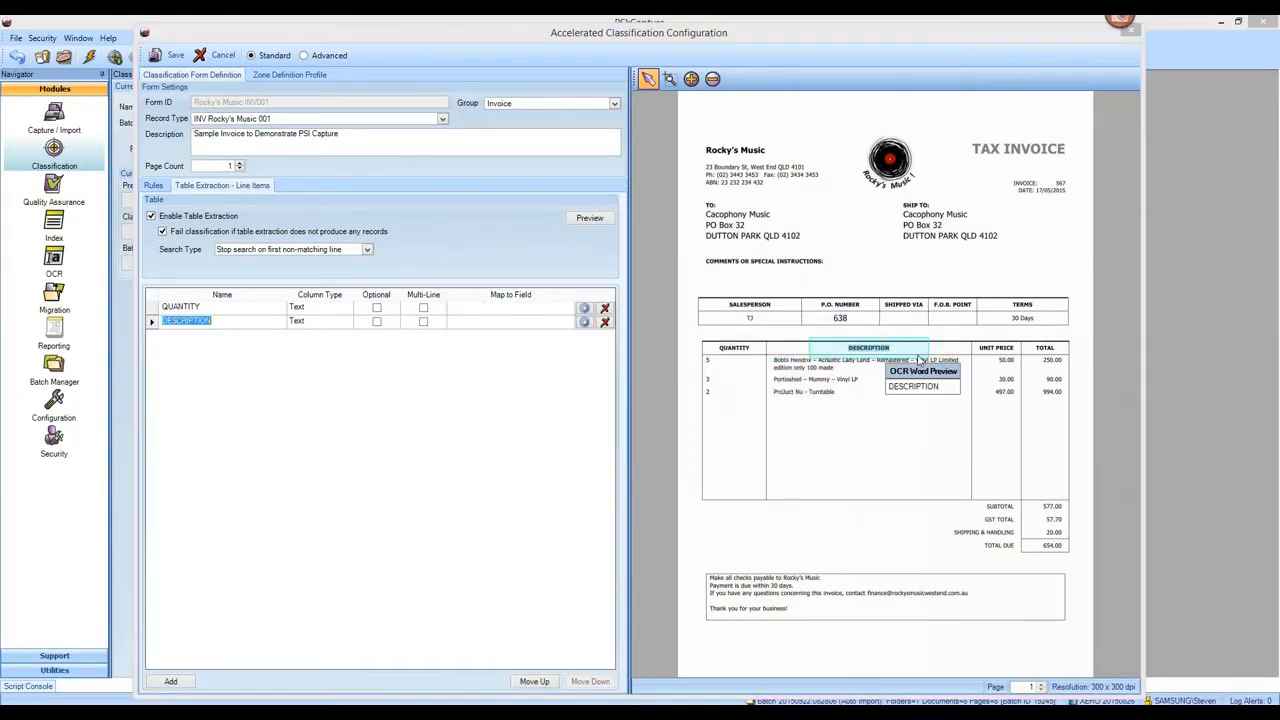
Add the invoice's UNIT PRICE and TOTAL headers as line item columns that match numeric values.
{"action": "left_click", "coordinate": [1003, 350]}
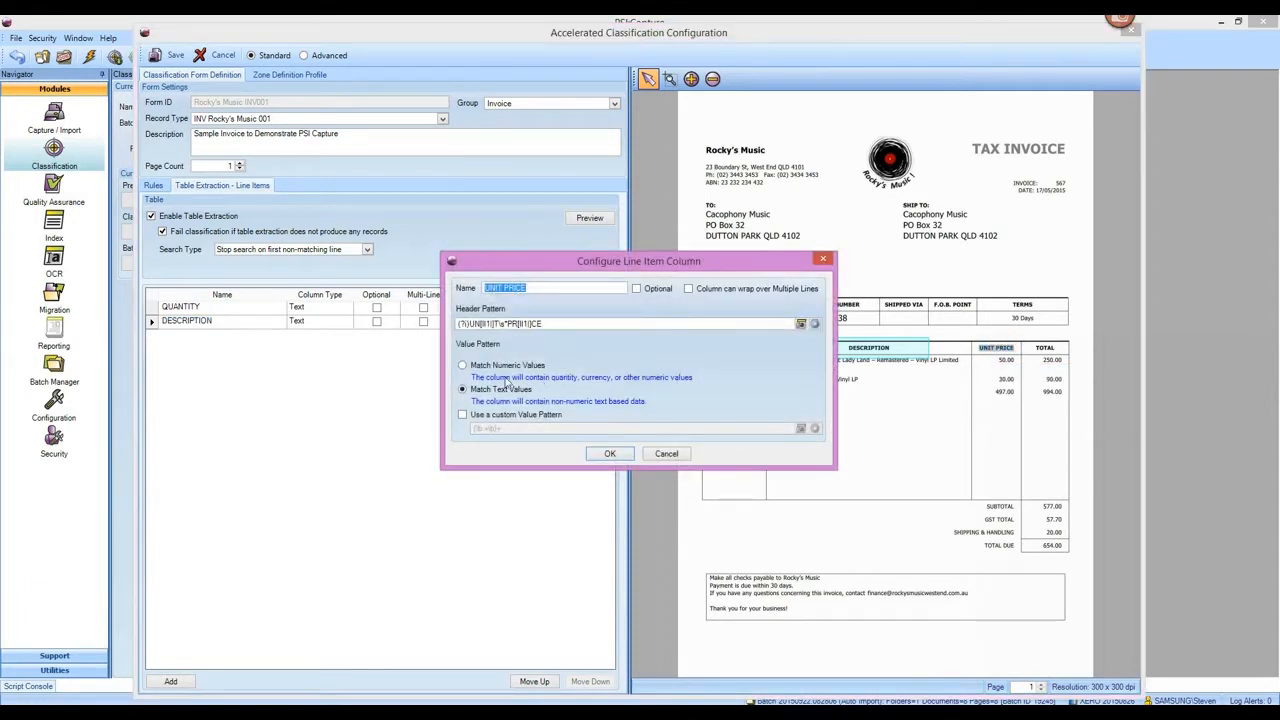
{"action": "left_click", "coordinate": [495, 366]}
{"action": "left_click", "coordinate": [609, 454]}
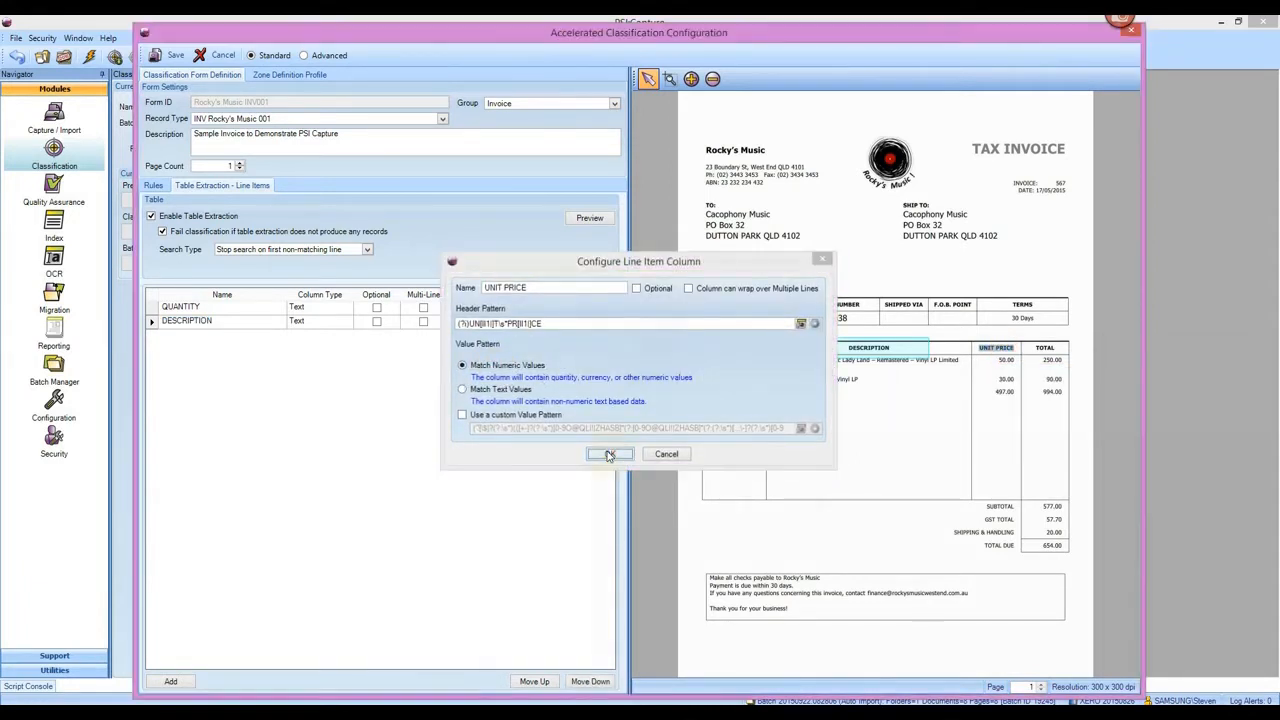
{"action": "left_click", "coordinate": [1048, 350]}
{"action": "left_click", "coordinate": [480, 366]}
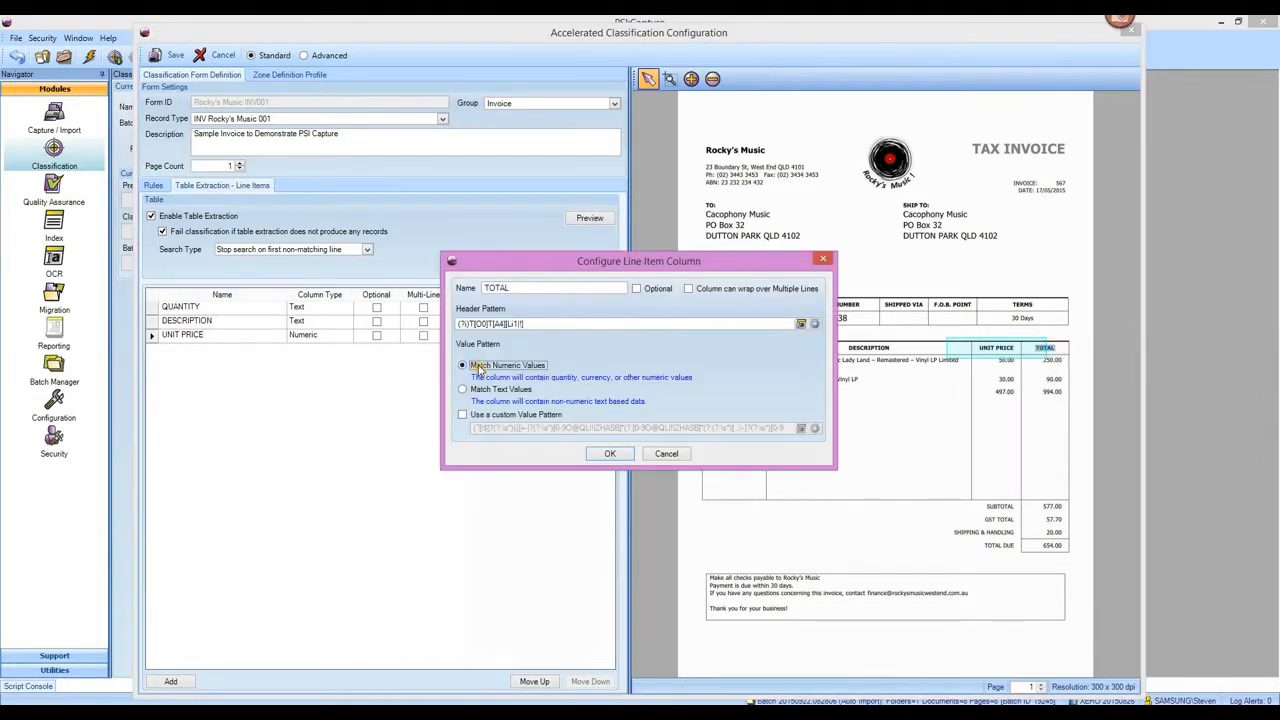
{"action": "left_click", "coordinate": [611, 453]}
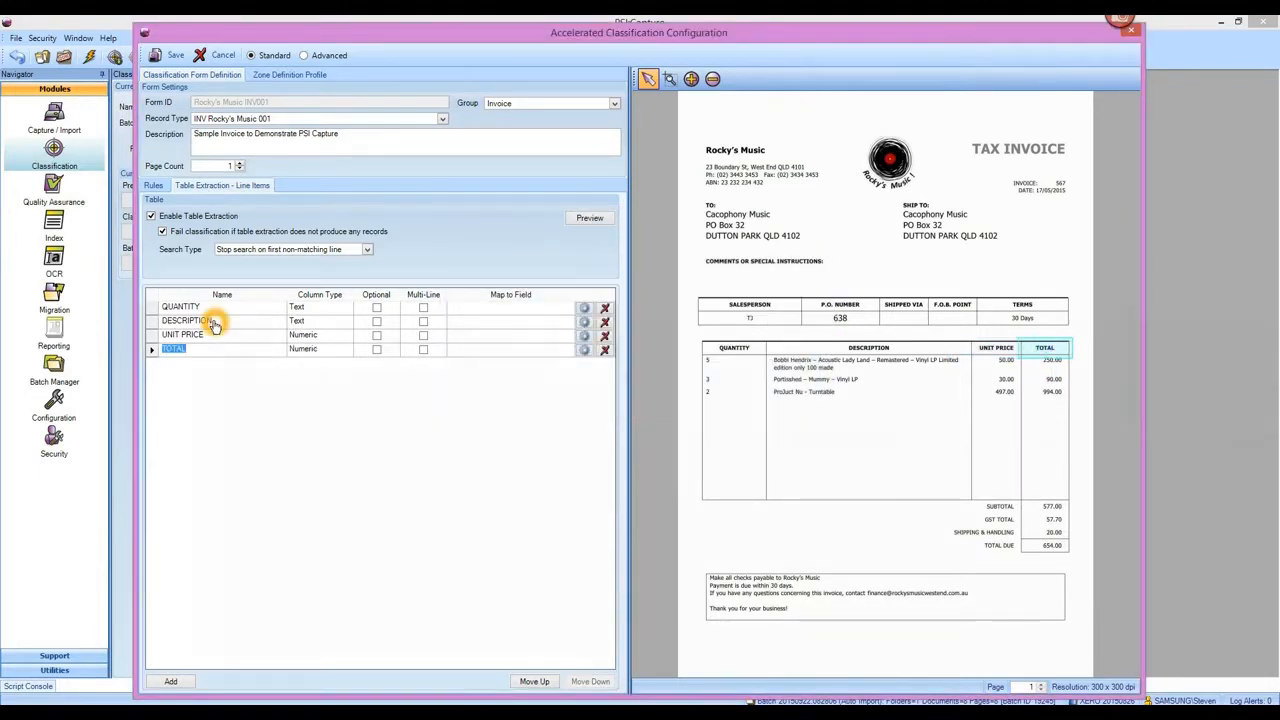
Set the DESCRIPTION column to multi-line and preview the extracted line items.
{"action": "left_click", "coordinate": [424, 322]}
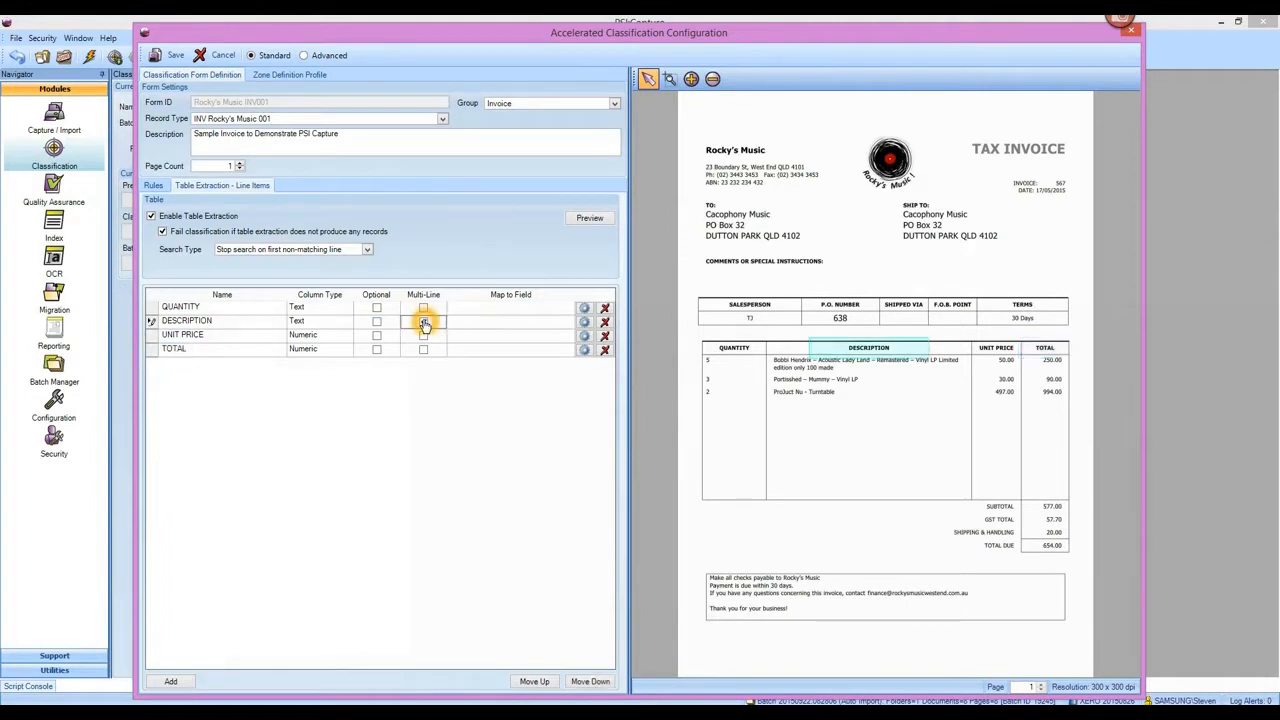
{"action": "left_click", "coordinate": [424, 322]}
{"action": "left_click", "coordinate": [587, 219]}
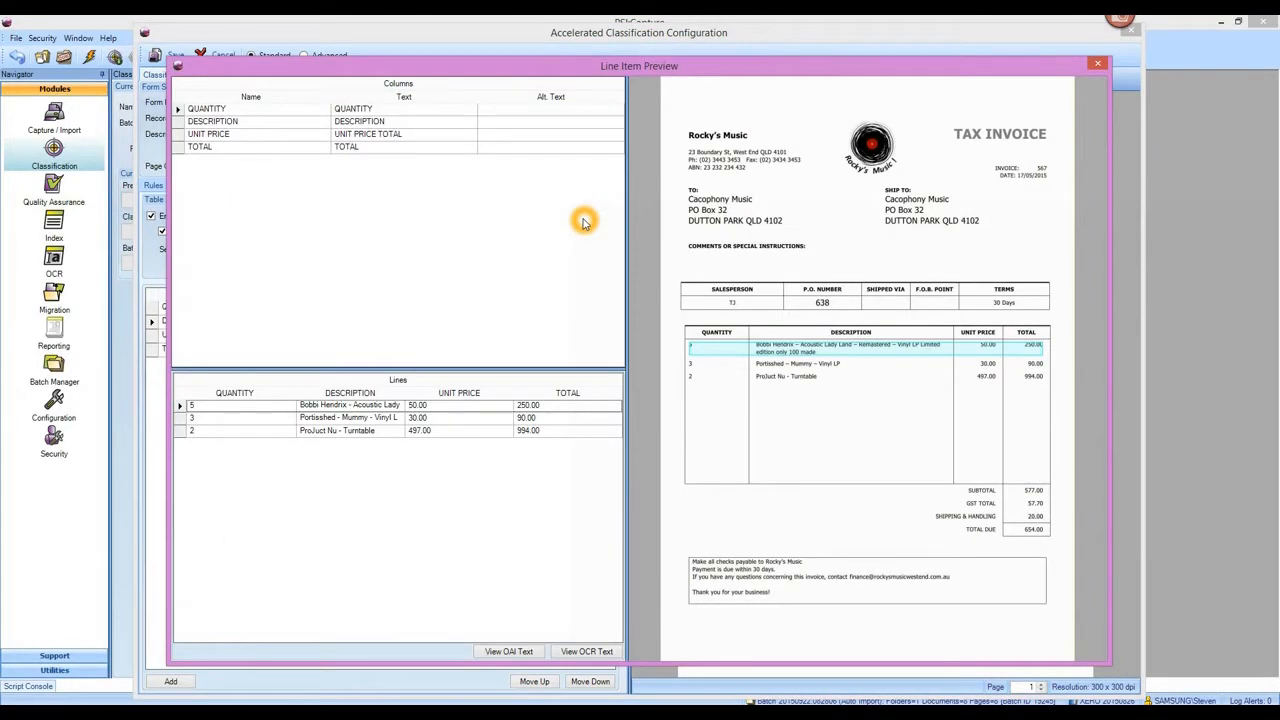
{"action": "left_click", "coordinate": [356, 436]}
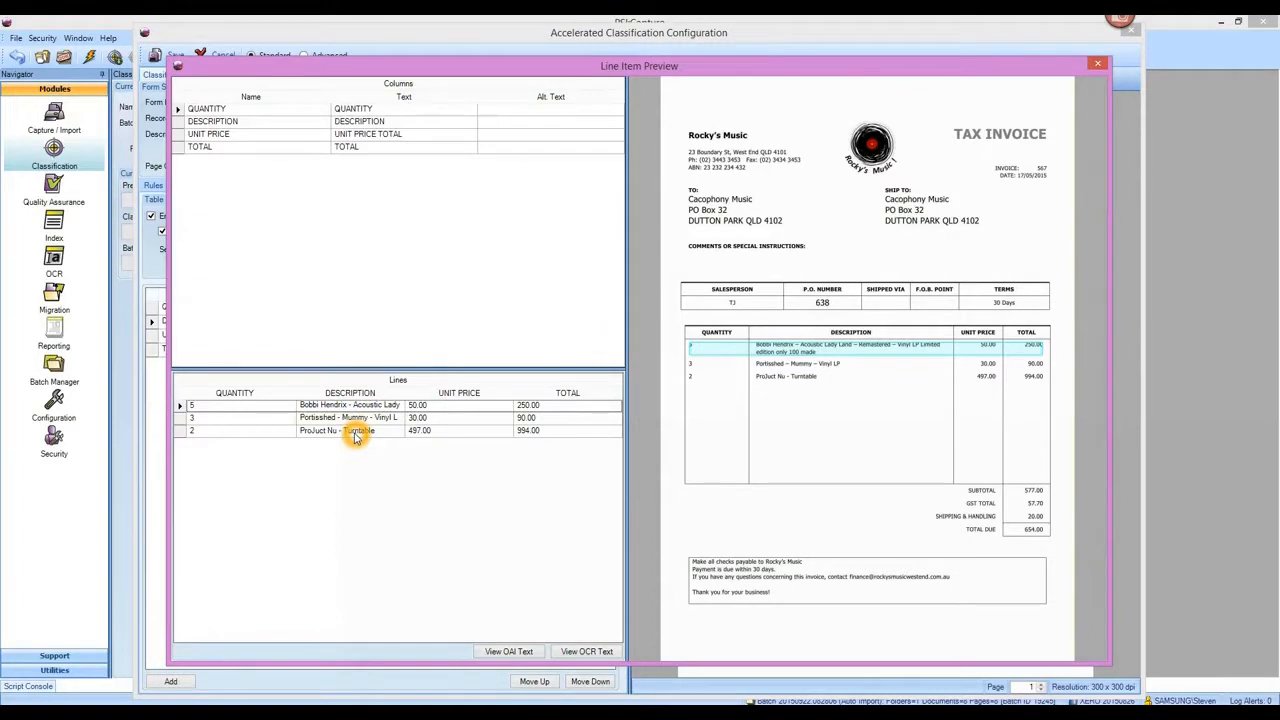
{"action": "left_click", "coordinate": [558, 450]}
{"action": "left_click", "coordinate": [1097, 63]}
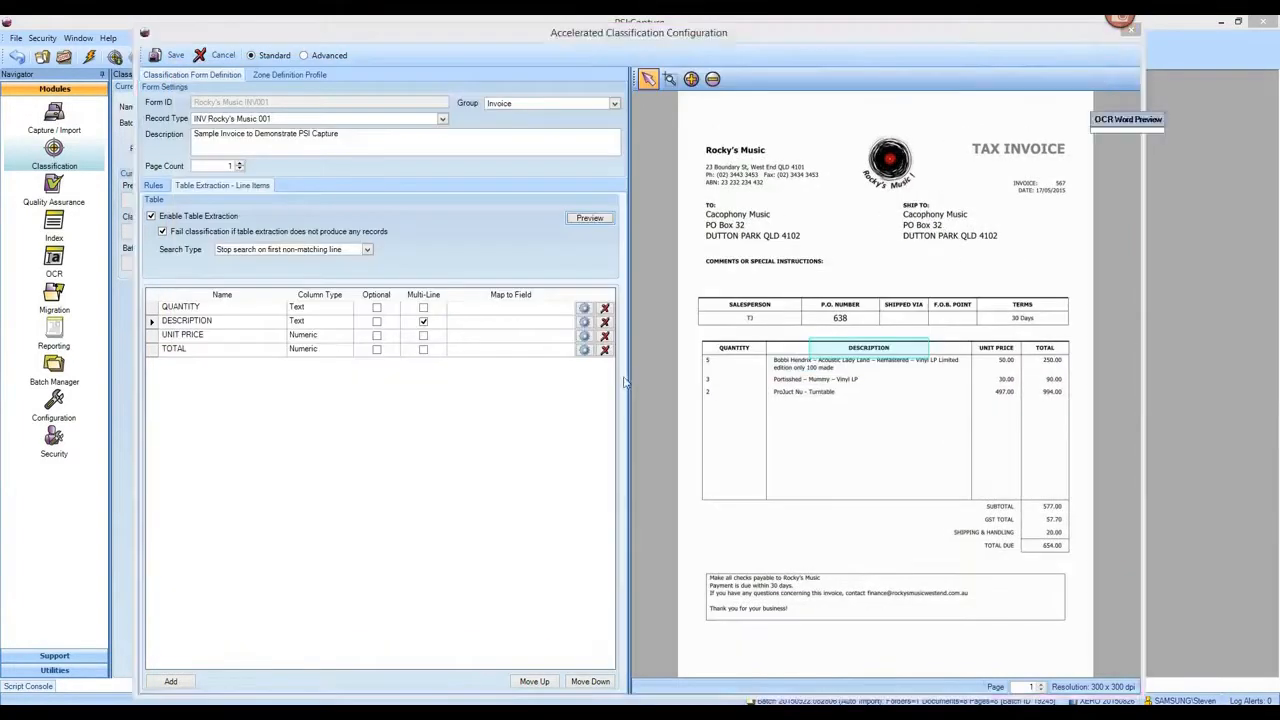
{"action": "left_click", "coordinate": [426, 414]}
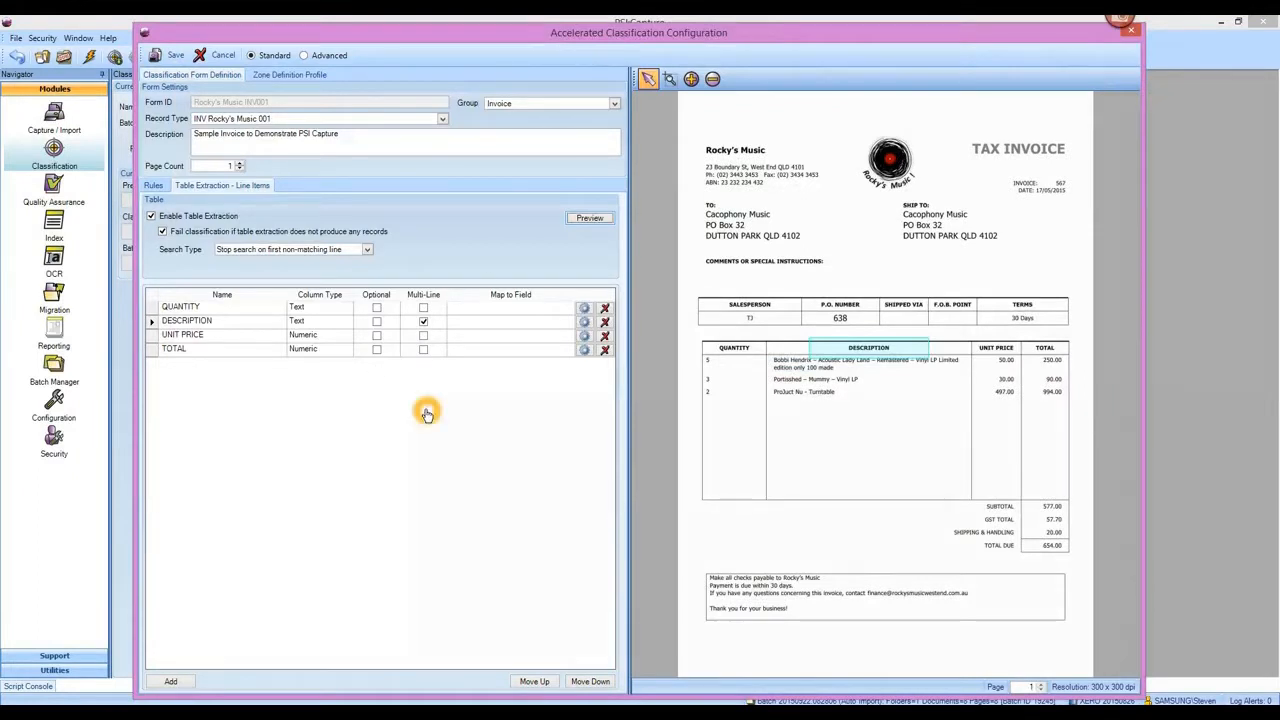
Map the QUANTITY column to the LI_Qty field and the DESCRIPTION column to LI_Desc.
{"action": "left_click", "coordinate": [563, 309]}
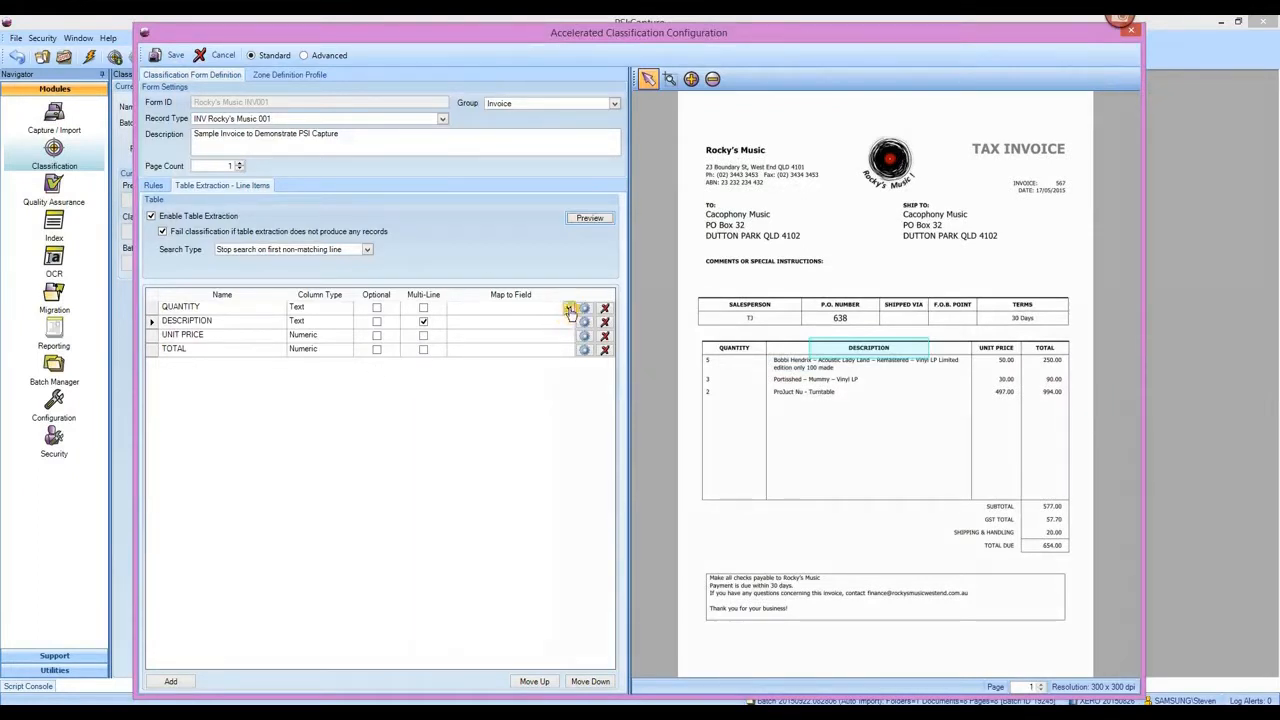
{"action": "left_click", "coordinate": [568, 307]}
{"action": "left_click", "coordinate": [506, 386]}
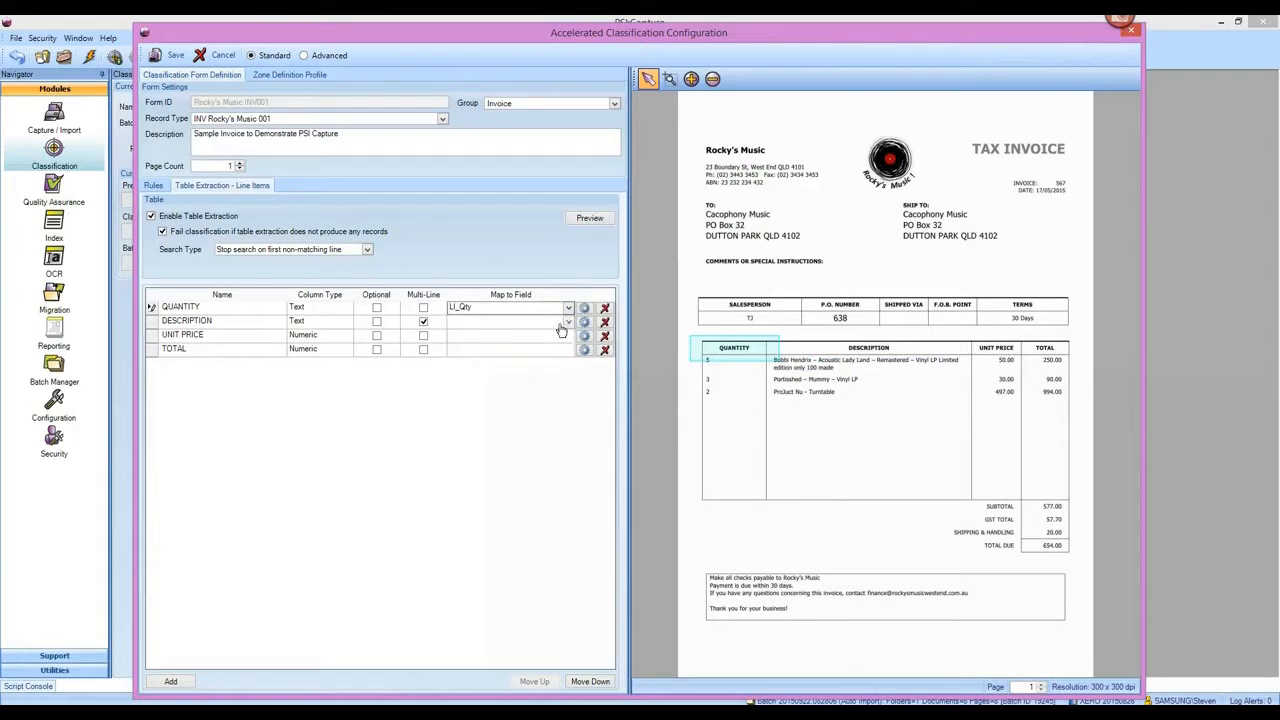
{"action": "left_click", "coordinate": [568, 321]}
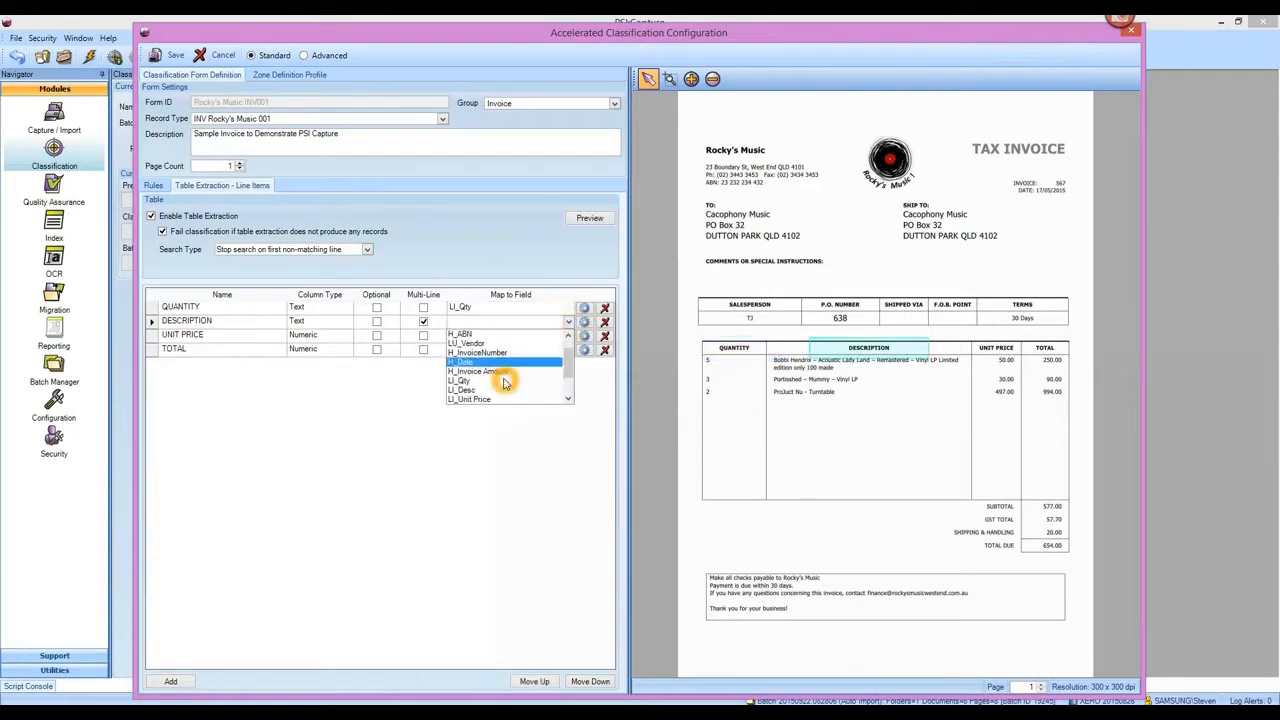
{"action": "left_click", "coordinate": [498, 389]}
Map the UNIT PRICE column to the LI_Unit Price field and the TOTAL column to LI_Total.
{"action": "left_click", "coordinate": [563, 335]}
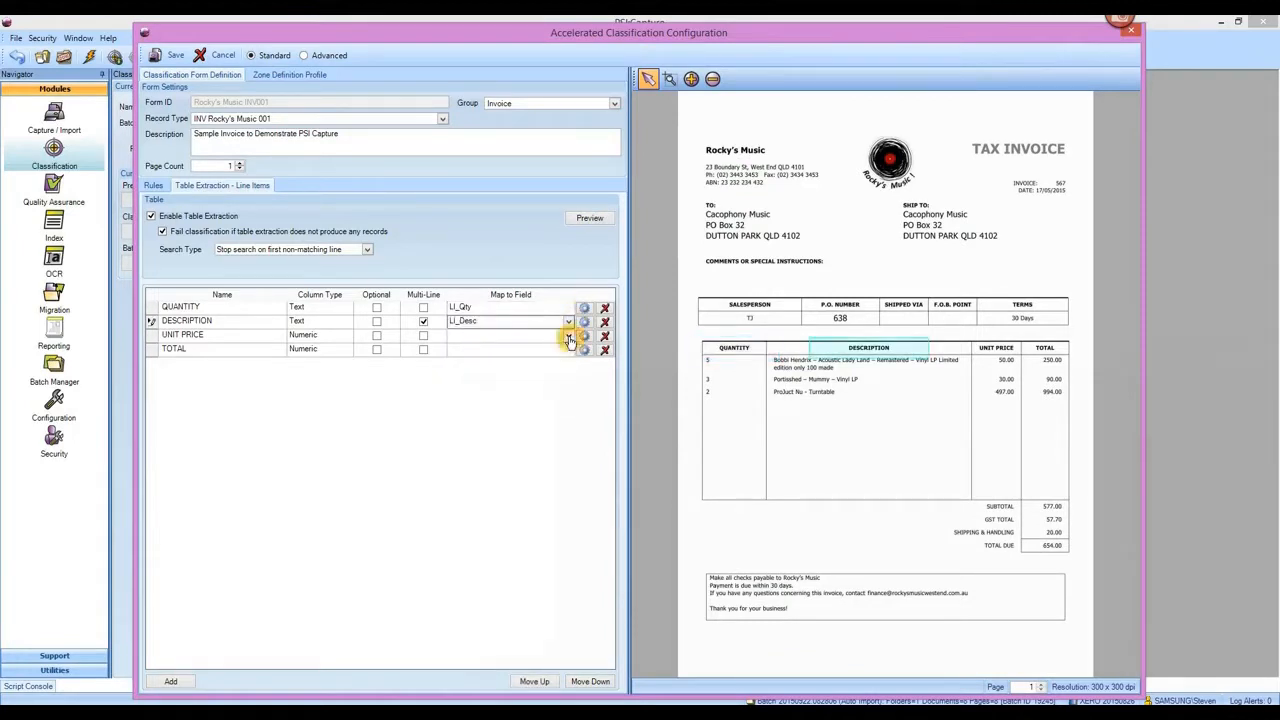
{"action": "left_click", "coordinate": [568, 335]}
{"action": "scroll", "coordinate": [505, 399], "scroll_direction": "down", "scroll_amount": 1}
{"action": "scroll", "coordinate": [505, 399], "scroll_direction": "down", "scroll_amount": 2}
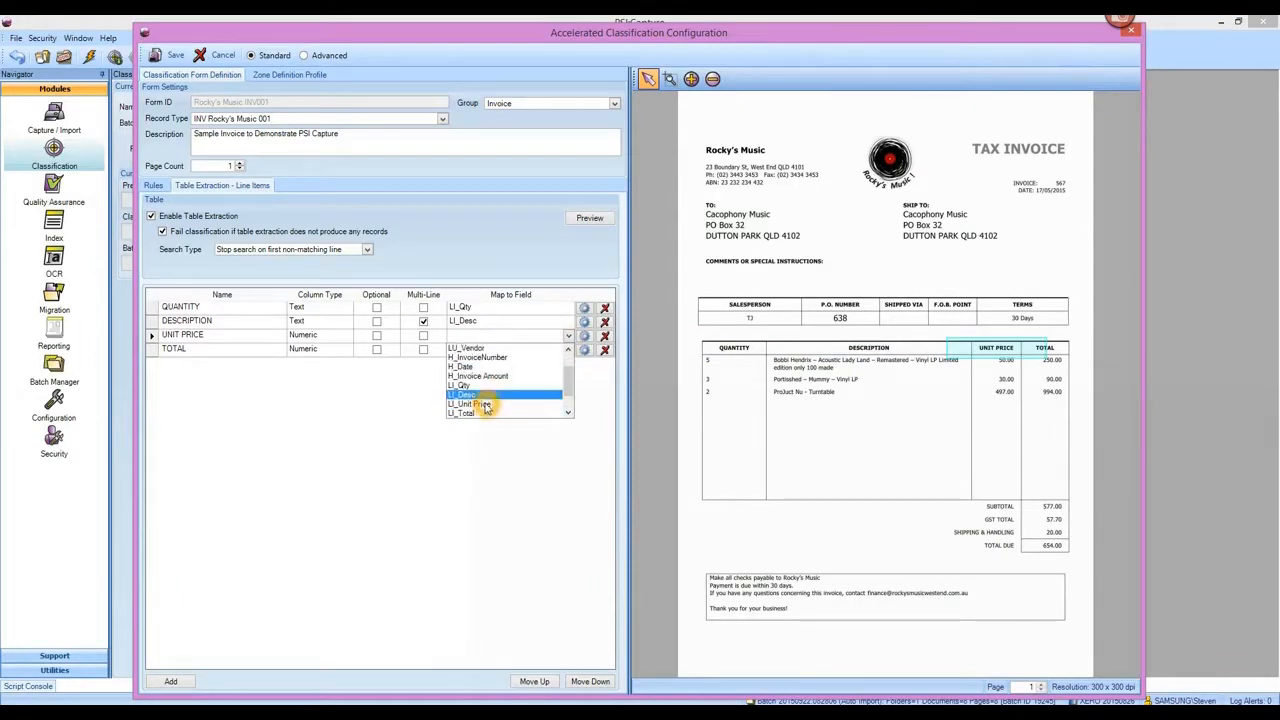
{"action": "left_click", "coordinate": [484, 404]}
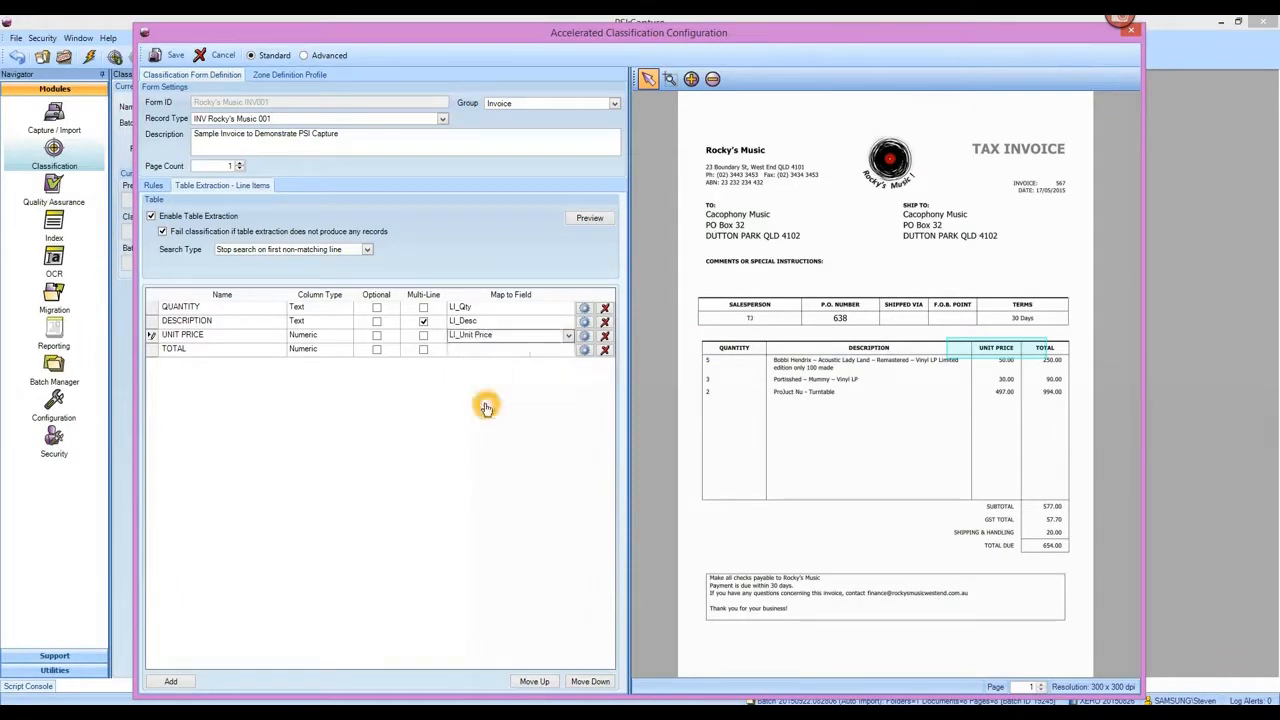
{"action": "left_click", "coordinate": [566, 349]}
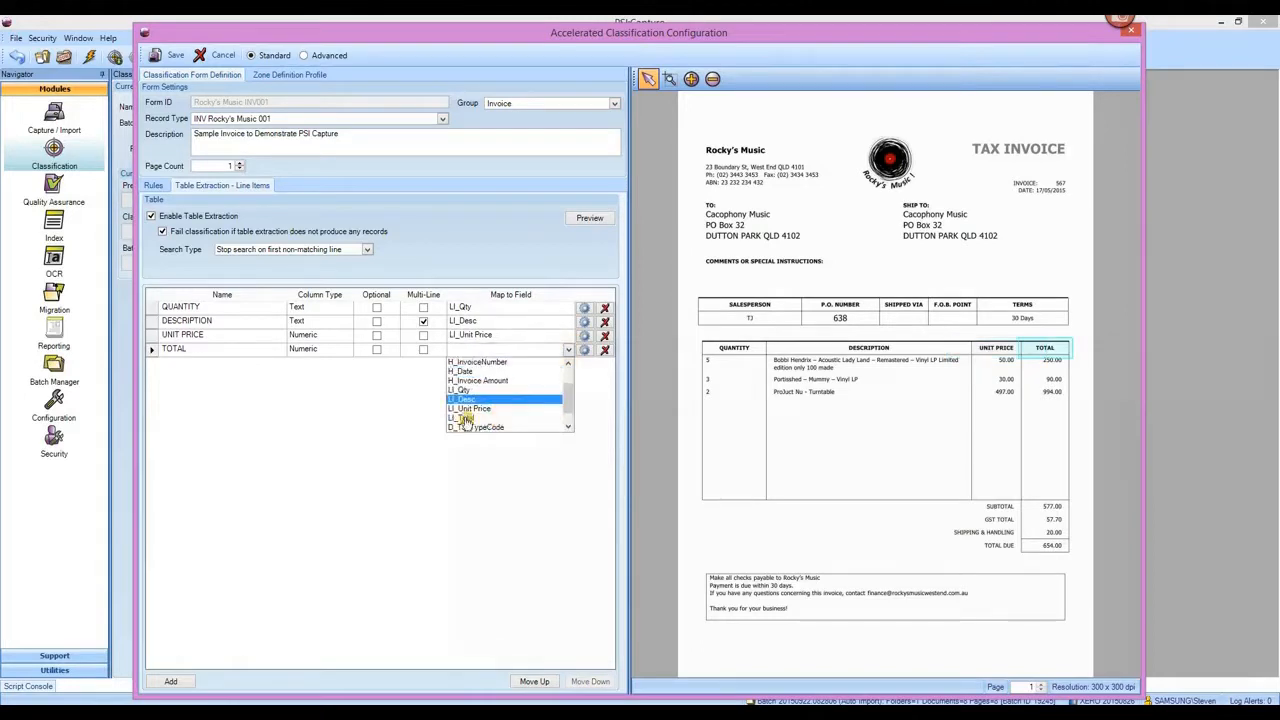
{"action": "left_click", "coordinate": [470, 418]}
{"action": "left_click", "coordinate": [440, 379]}
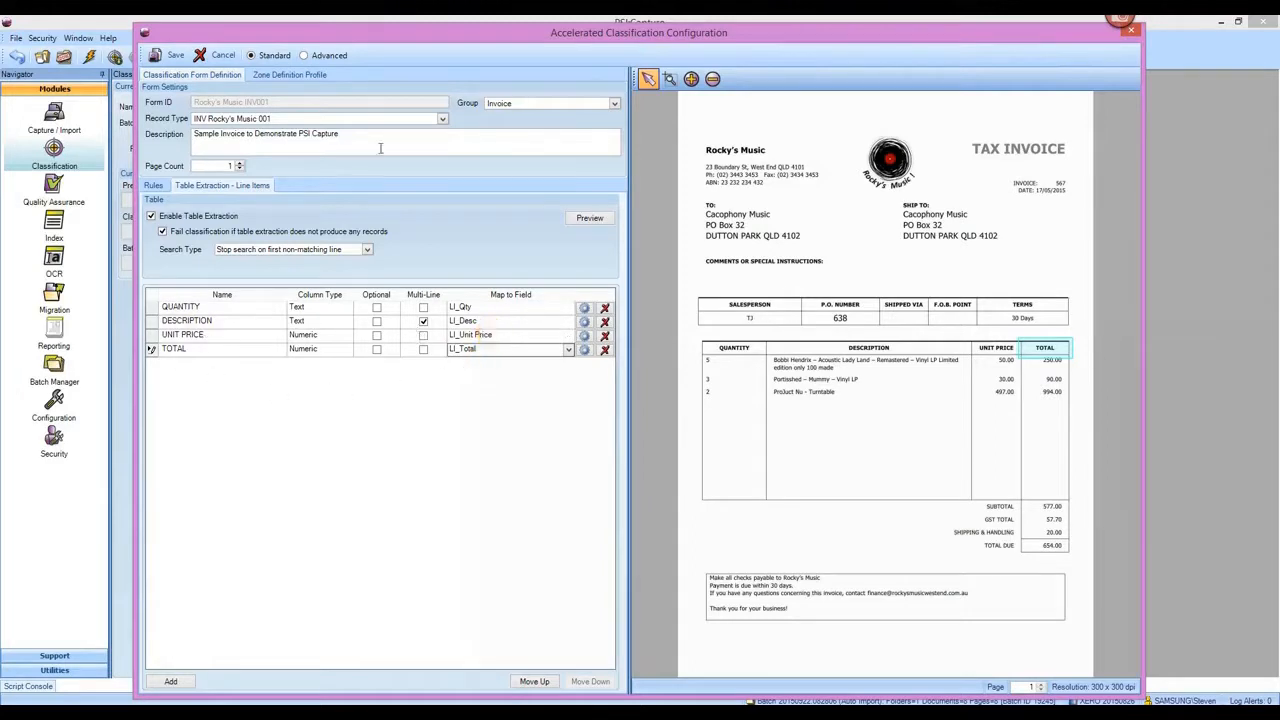
In the zone definition profile, move the Anchor zone over the TAX INVOICE heading and shrink it clear of the invoice number.
{"action": "left_click", "coordinate": [285, 78]}
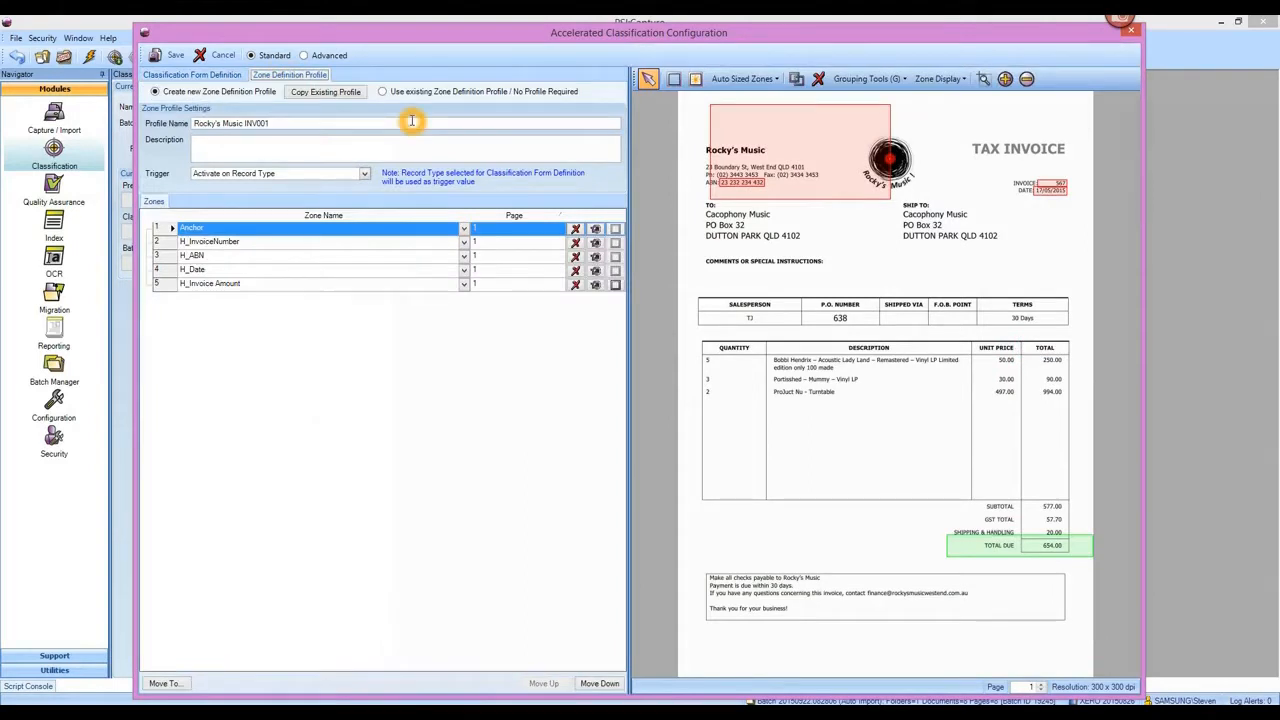
{"action": "left_click_drag", "start_coordinate": [829, 182], "coordinate": [1029, 170]}
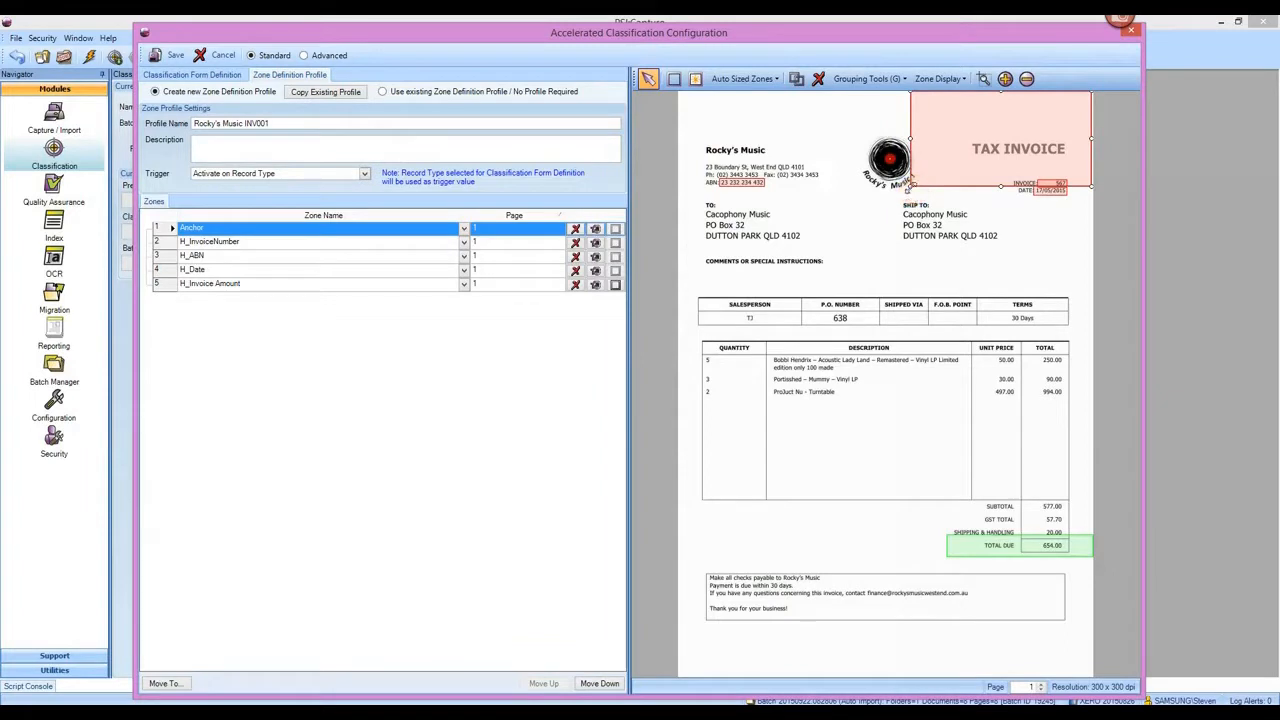
{"action": "left_click_drag", "start_coordinate": [911, 186], "coordinate": [920, 169]}
{"action": "left_click", "coordinate": [938, 202]}
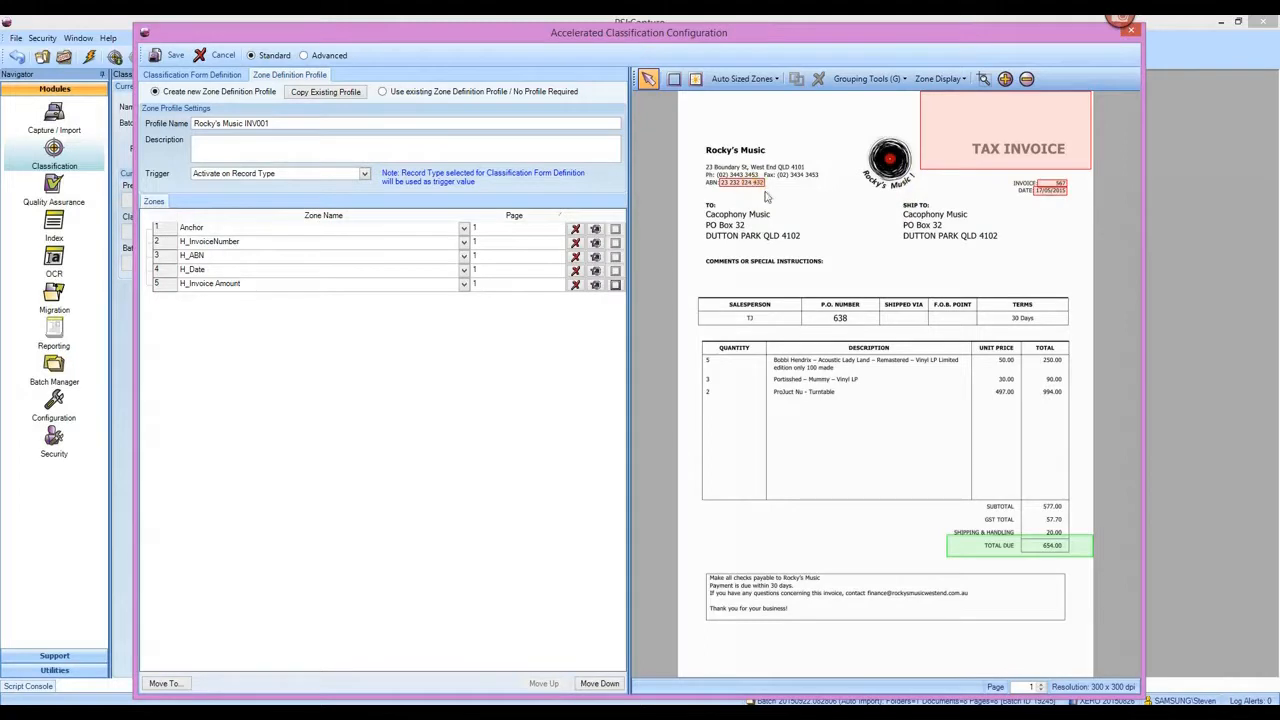
Widen the H_InvoiceNumber zone beyond the right end of the invoice number.
{"action": "left_click", "coordinate": [1037, 196]}
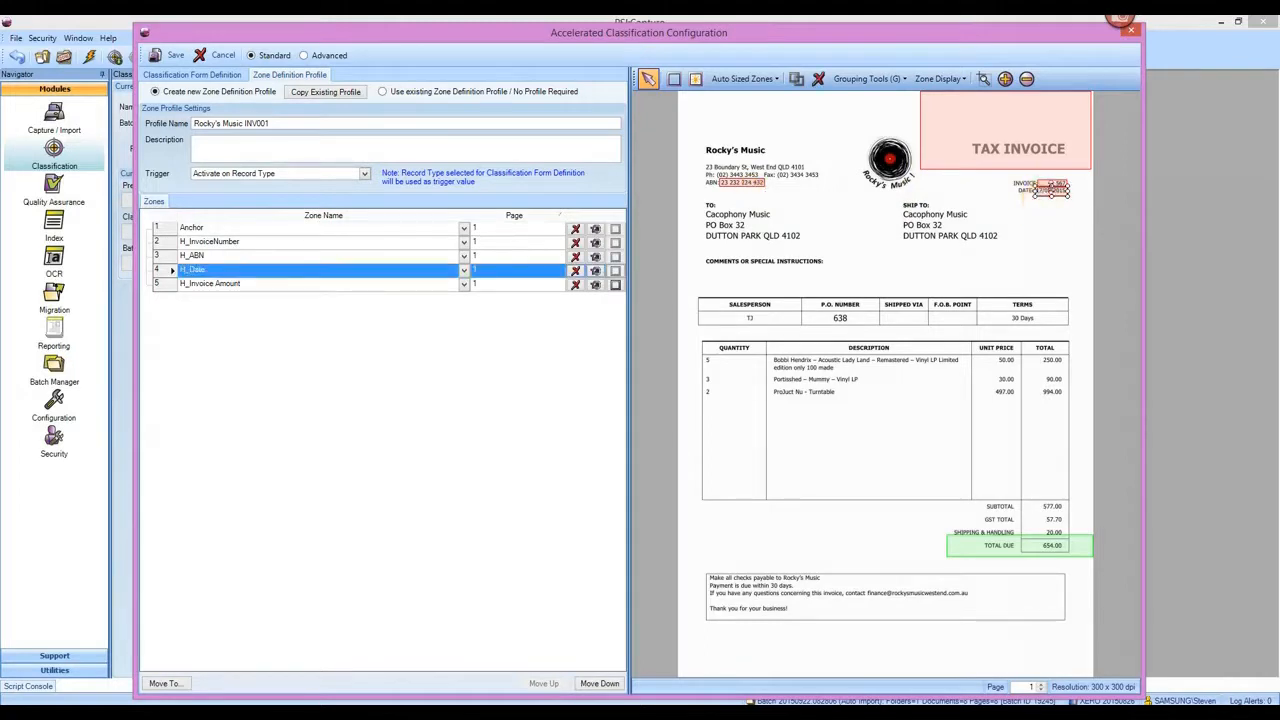
{"action": "left_click", "coordinate": [1062, 184]}
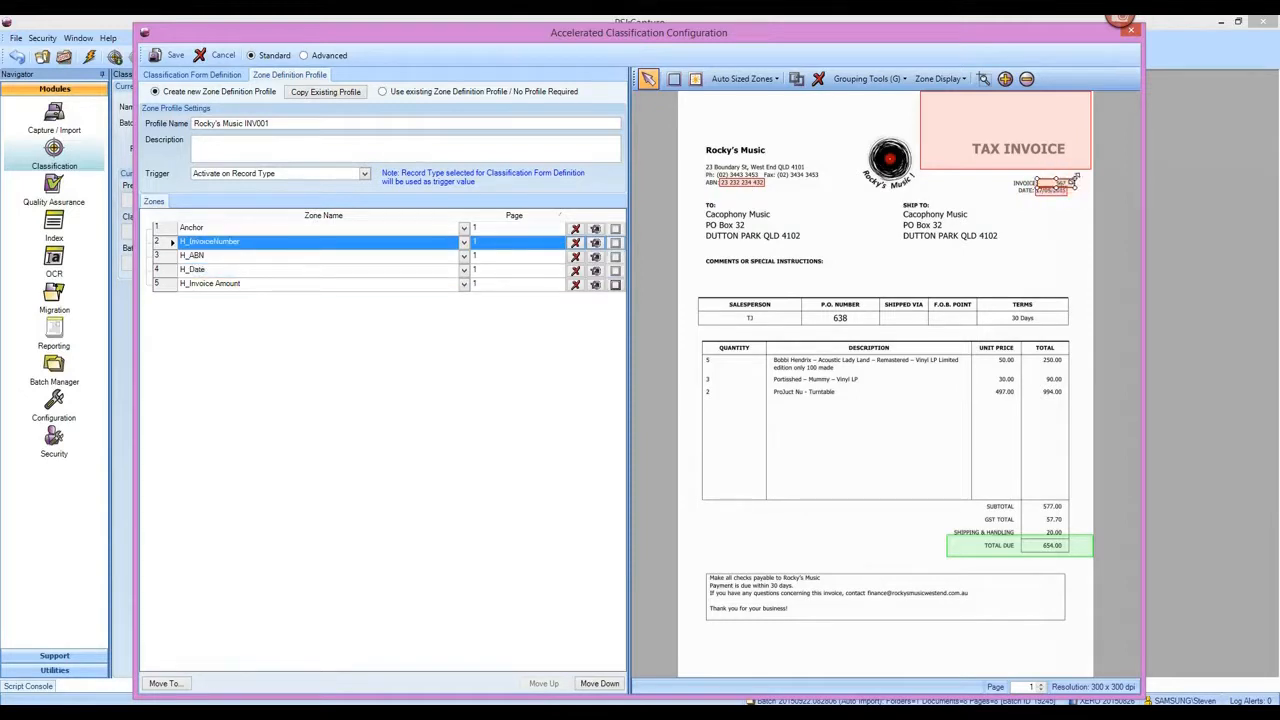
{"action": "left_click", "coordinate": [1054, 240]}
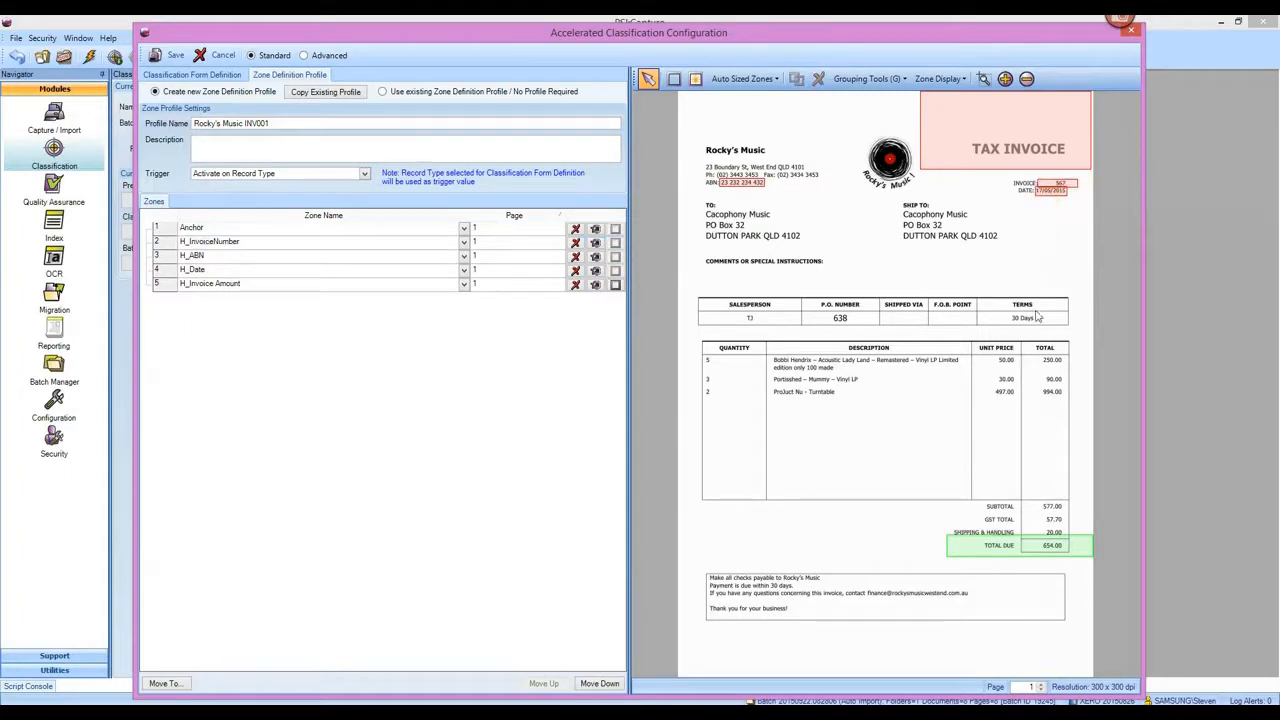
In the H_Invoice Amount smart zone, narrow the child zone to width 241 with X offset 55 and save it.
{"action": "left_click", "coordinate": [1000, 545]}
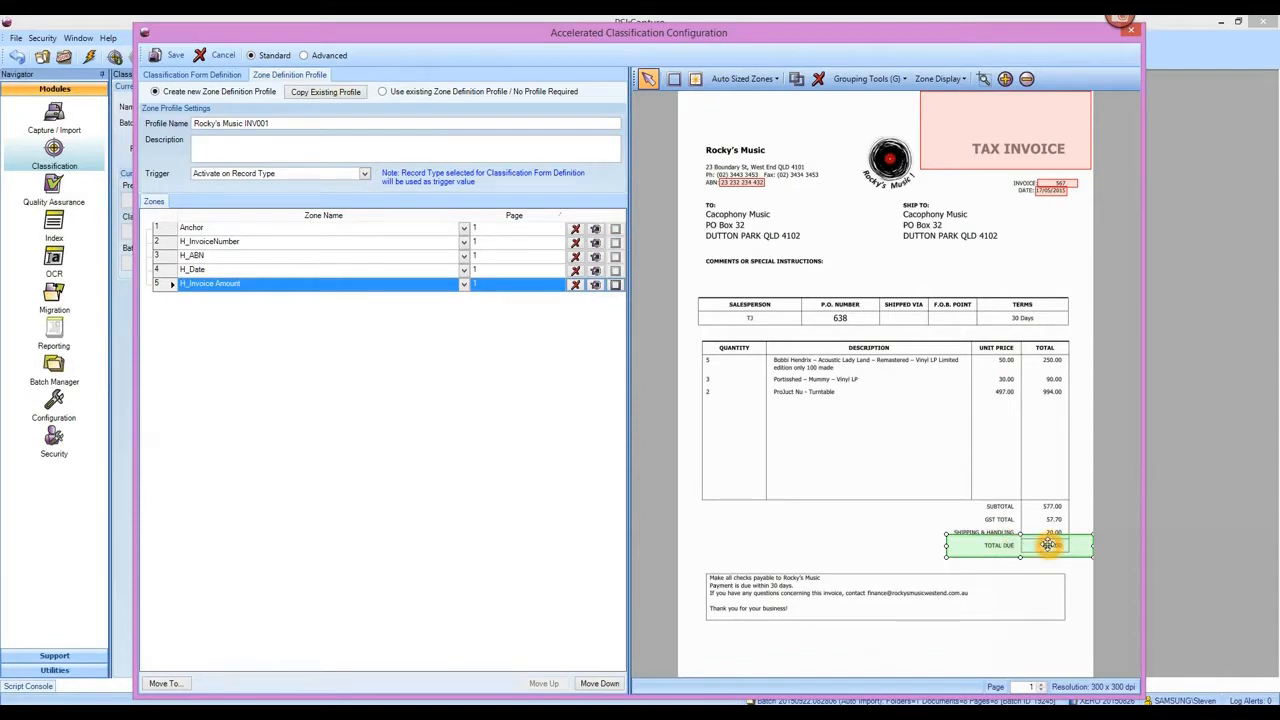
{"action": "left_click", "coordinate": [1044, 546]}
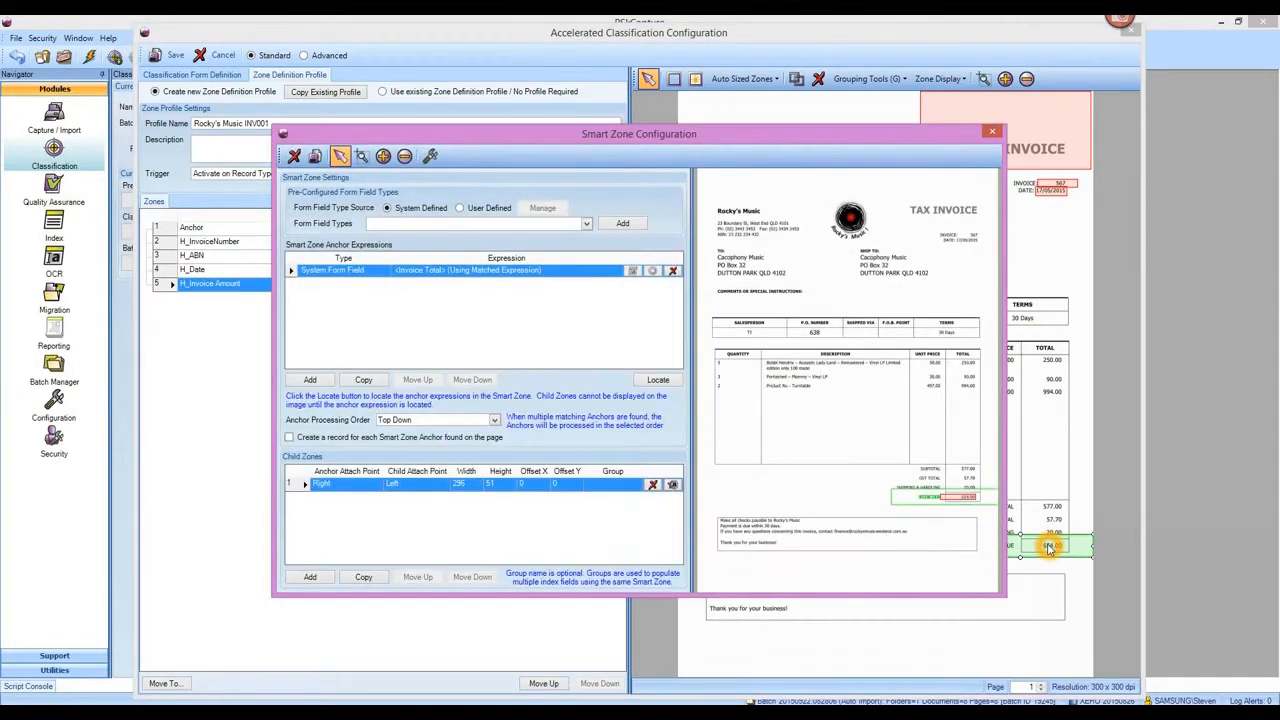
{"action": "left_click", "coordinate": [481, 337]}
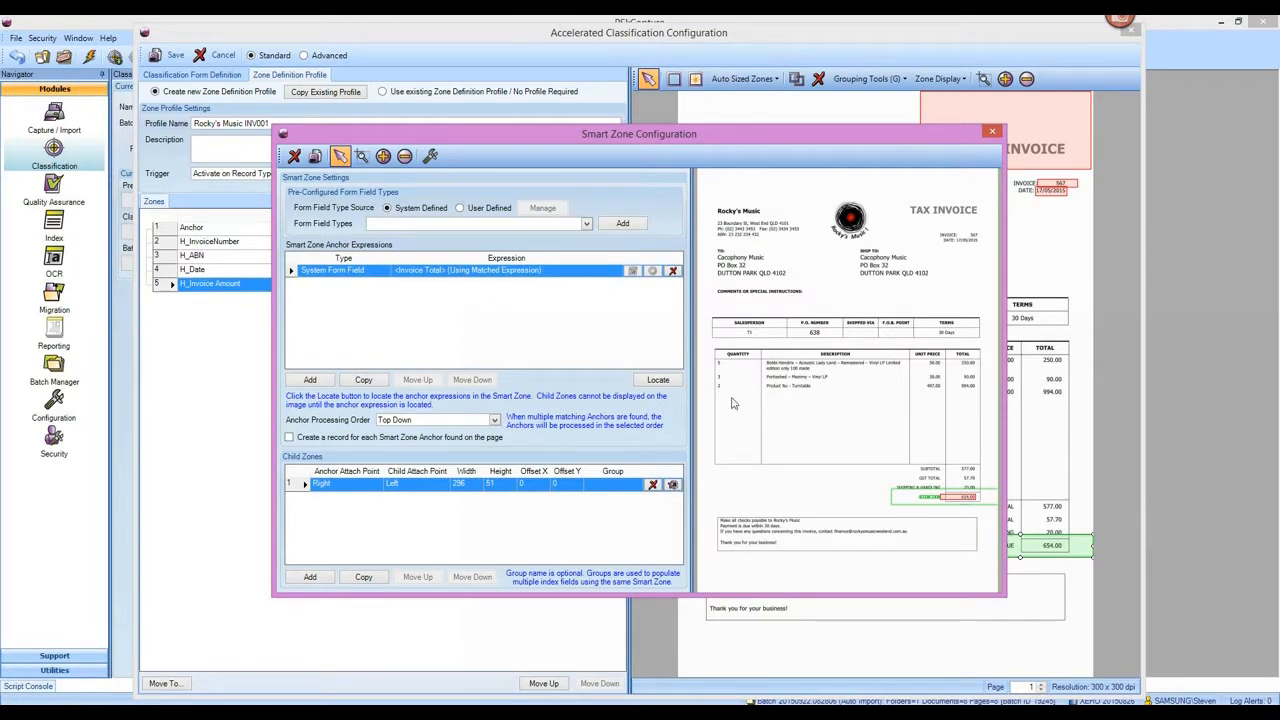
{"action": "left_click", "coordinate": [730, 476]}
{"action": "left_click", "coordinate": [942, 500]}
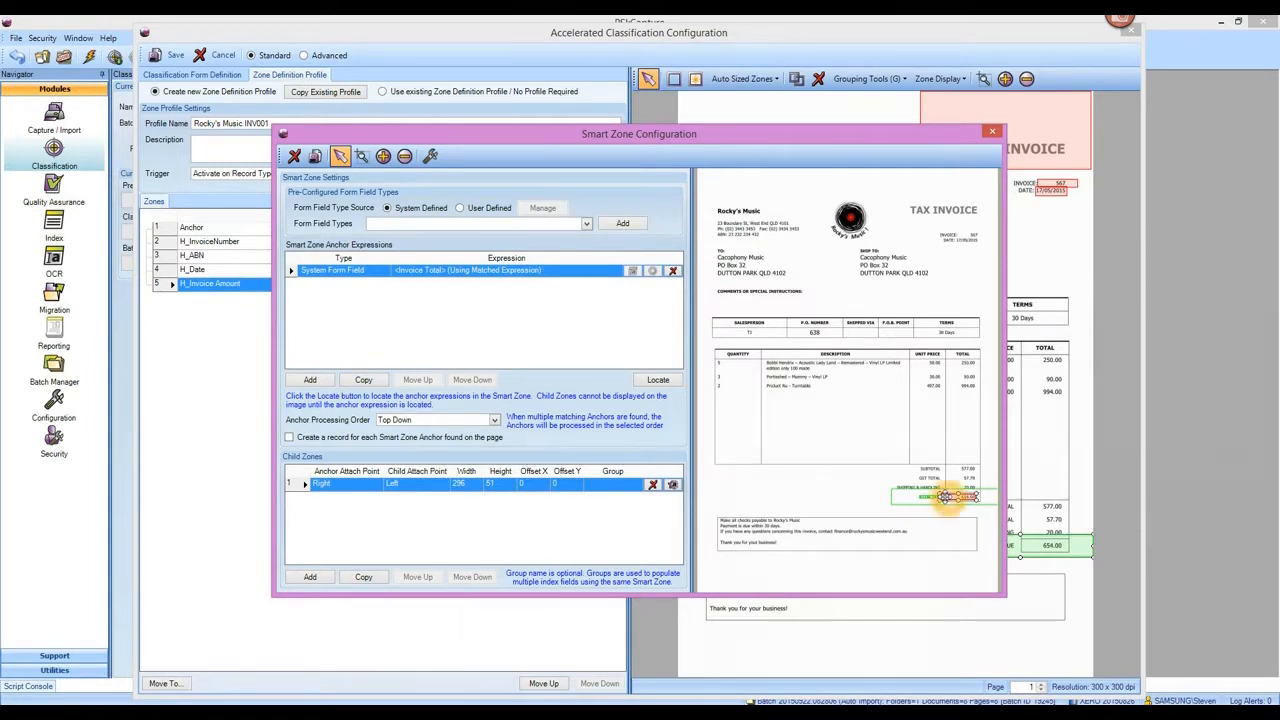
{"action": "left_click_drag", "start_coordinate": [942, 502], "coordinate": [947, 502]}
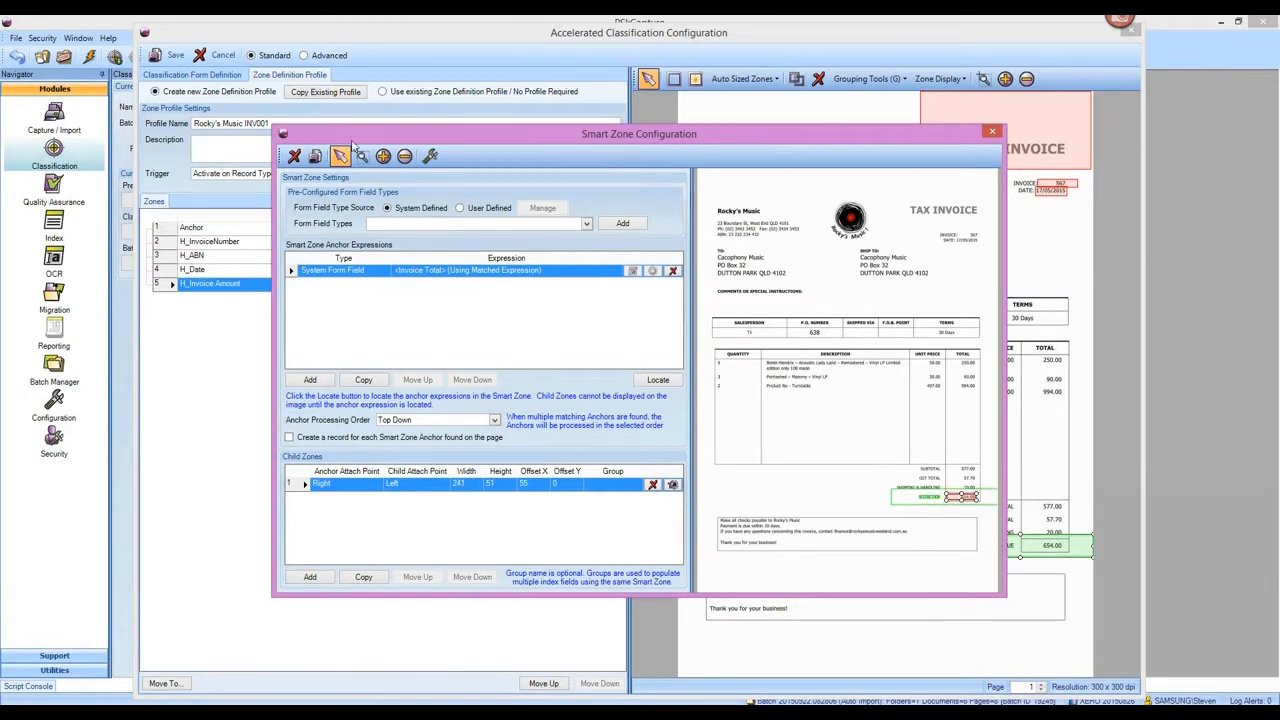
{"action": "left_click", "coordinate": [315, 156]}
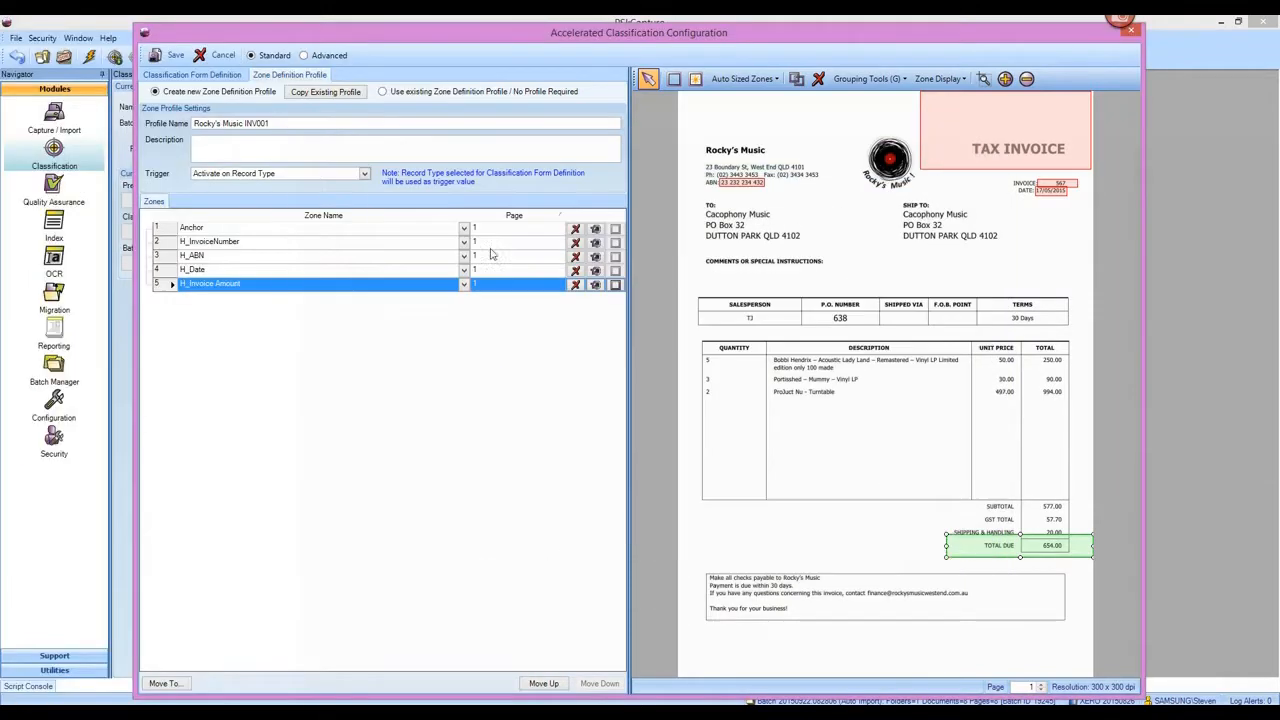
Enlarge the H_Invoice Amount smart zone to span from the line items' price columns down past the TOTAL DUE row.
{"action": "left_click", "coordinate": [1008, 548]}
{"action": "left_click_drag", "start_coordinate": [1020, 537], "coordinate": [1016, 490]}
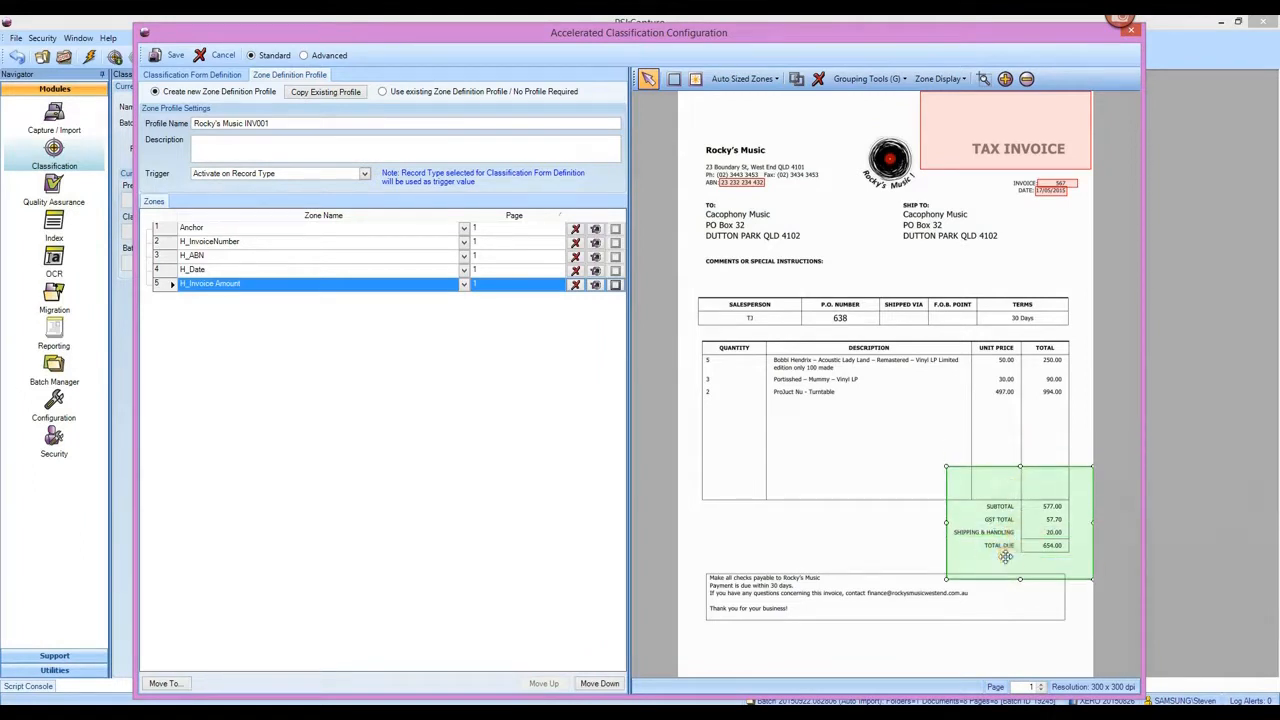
{"action": "left_click_drag", "start_coordinate": [1005, 556], "coordinate": [1006, 562]}
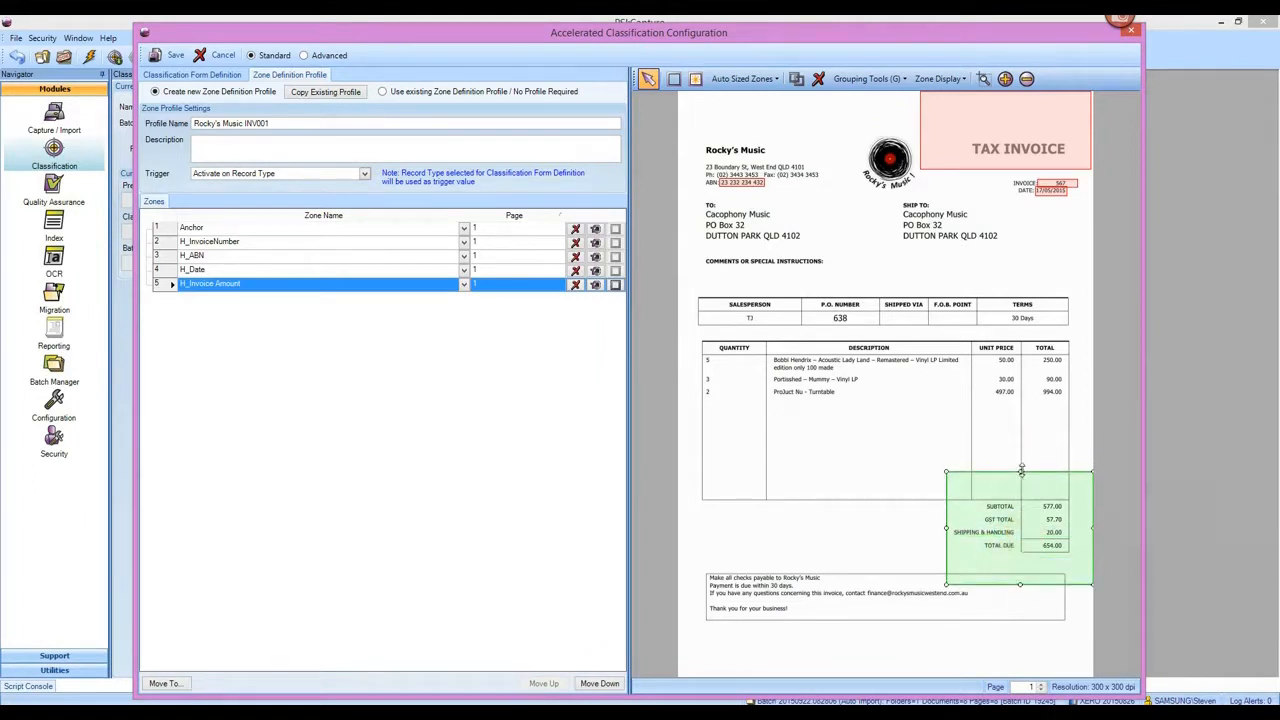
{"action": "left_click_drag", "start_coordinate": [1021, 470], "coordinate": [1018, 364]}
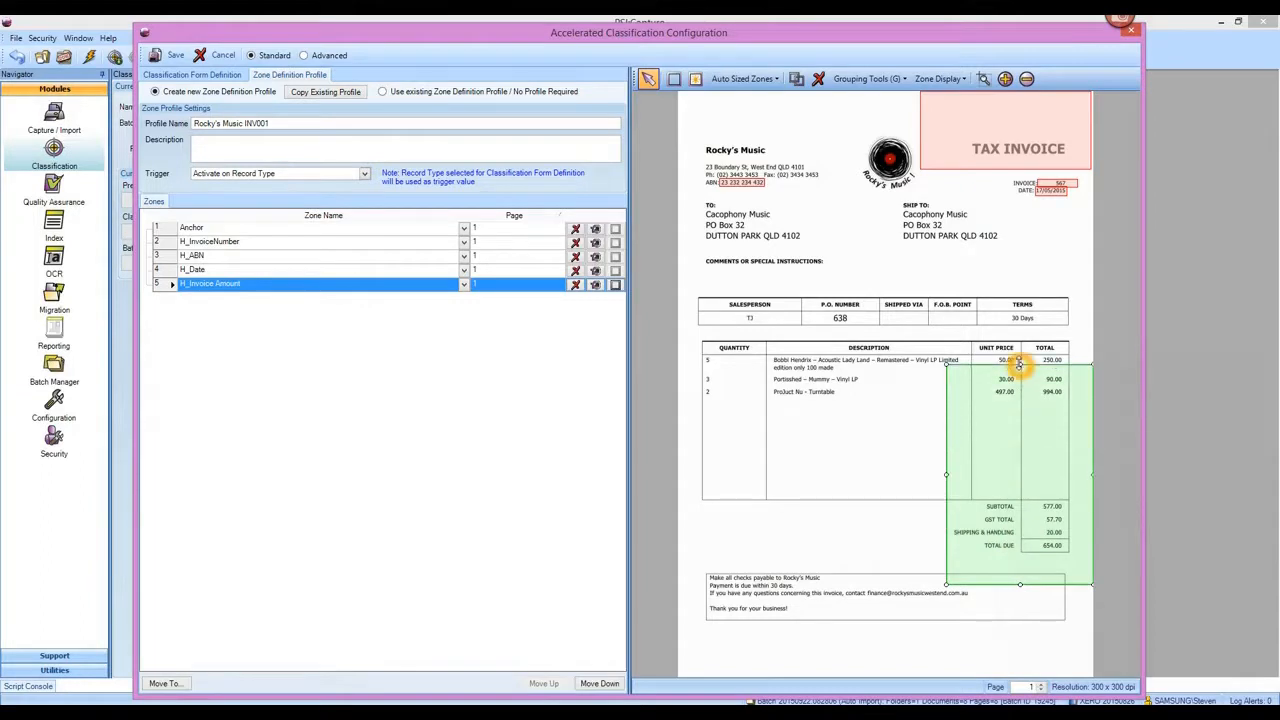
{"action": "left_click", "coordinate": [869, 568]}
{"action": "left_click", "coordinate": [1048, 541]}
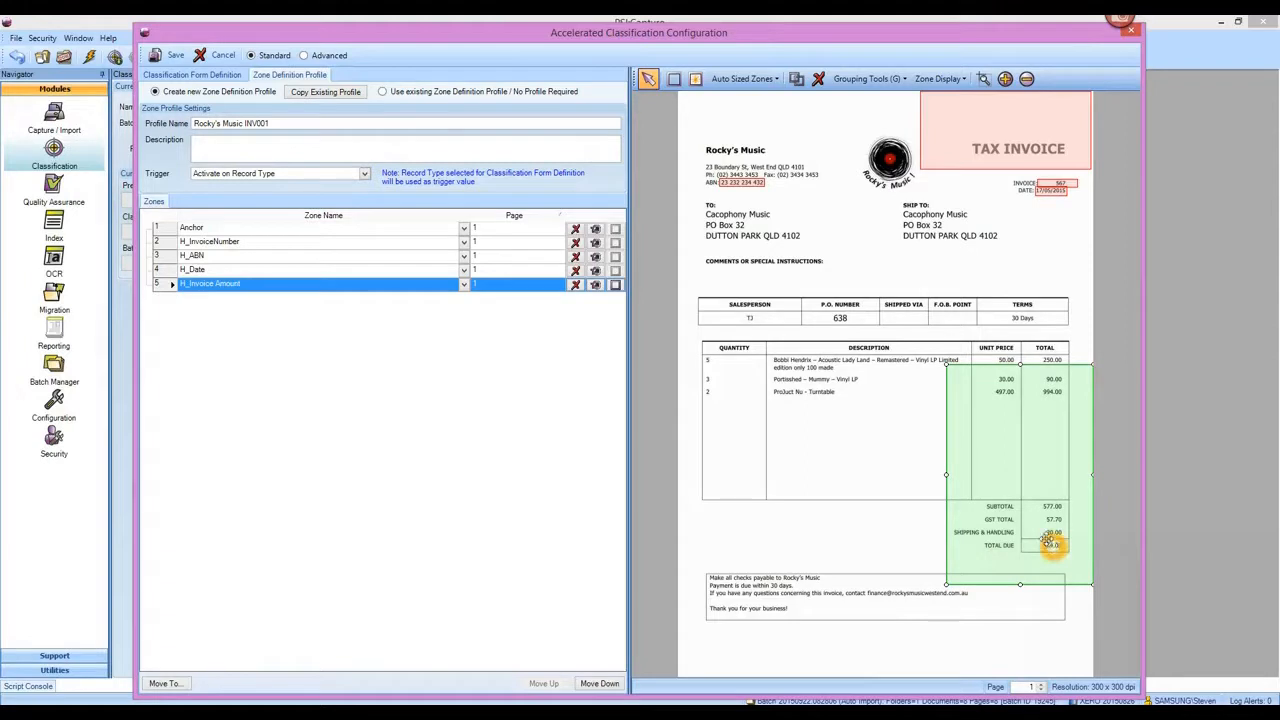
{"action": "left_click", "coordinate": [879, 441]}
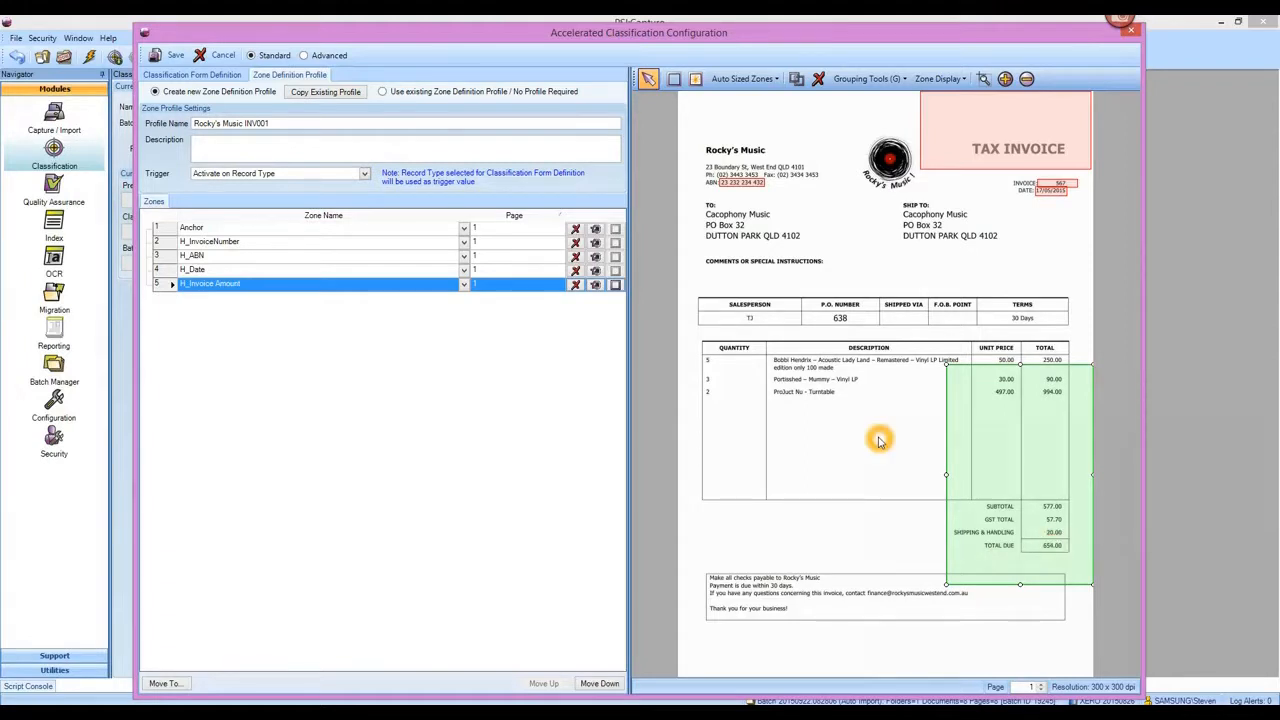
{"action": "left_click", "coordinate": [719, 353]}
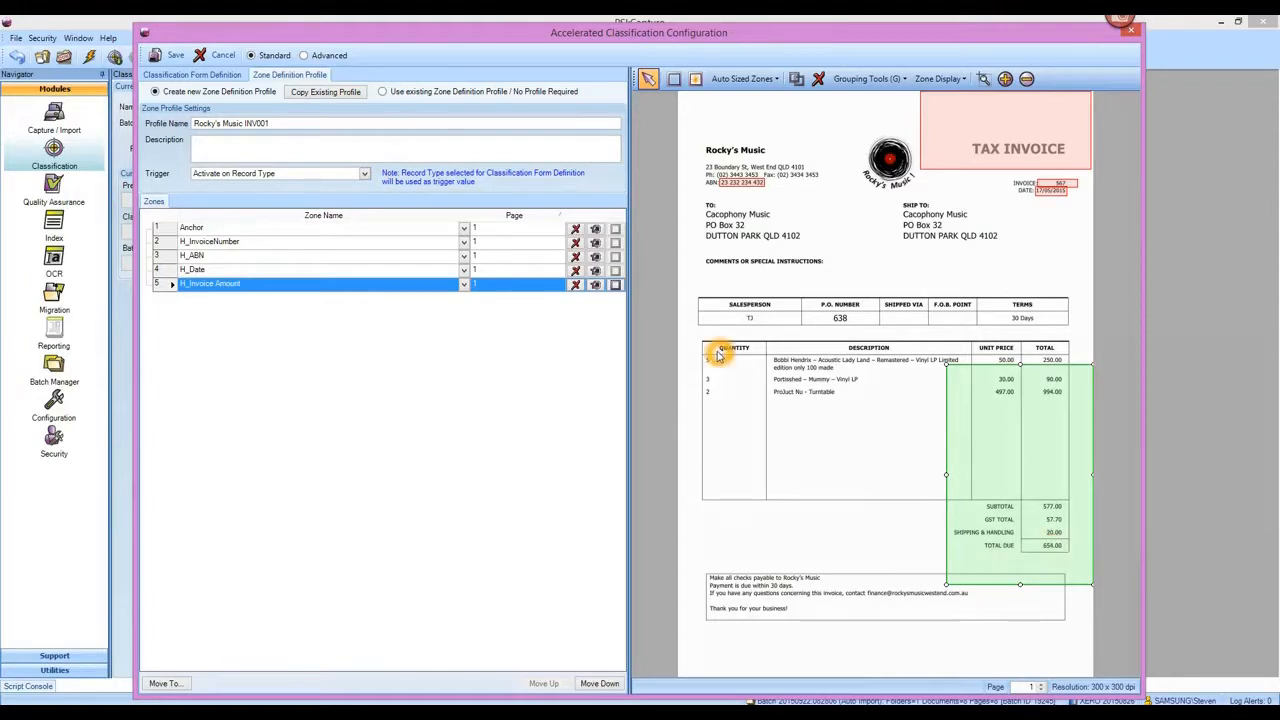
Save the form definition and the validation results, and run Batch Corrections processing to complete classification.
{"action": "left_click", "coordinate": [171, 55]}
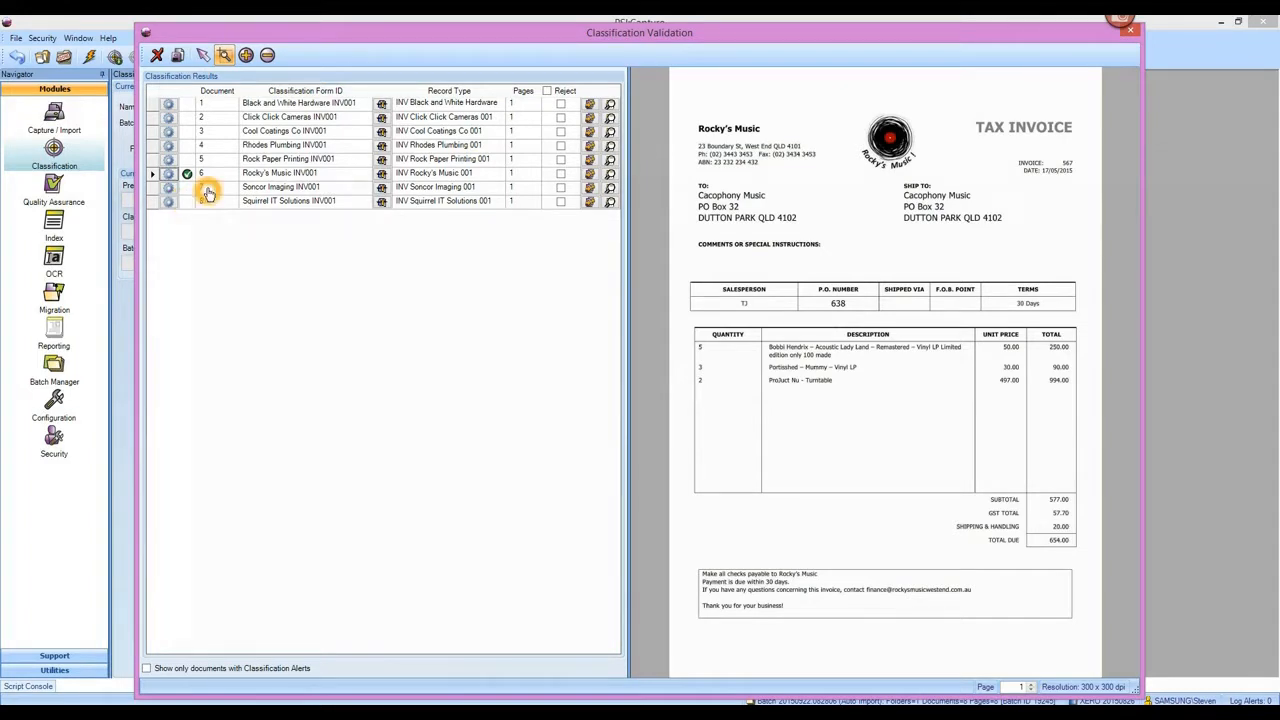
{"action": "left_click", "coordinate": [177, 55]}
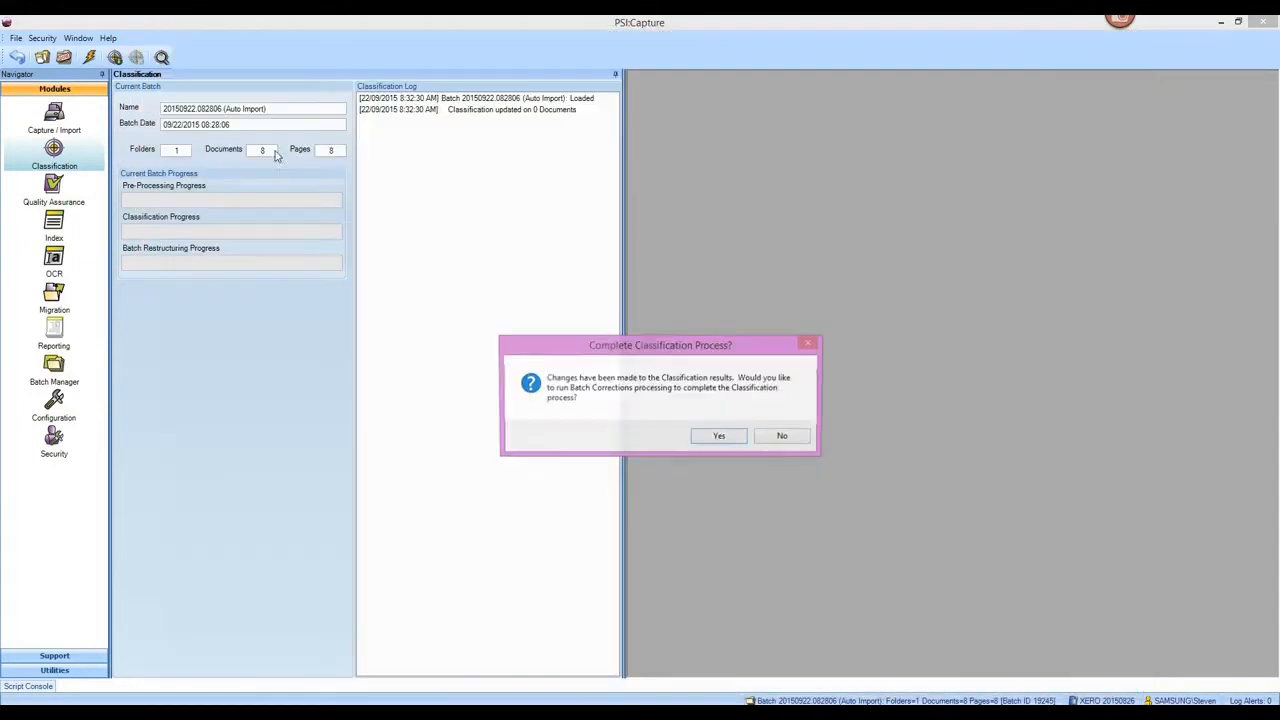
{"action": "left_click", "coordinate": [719, 437]}
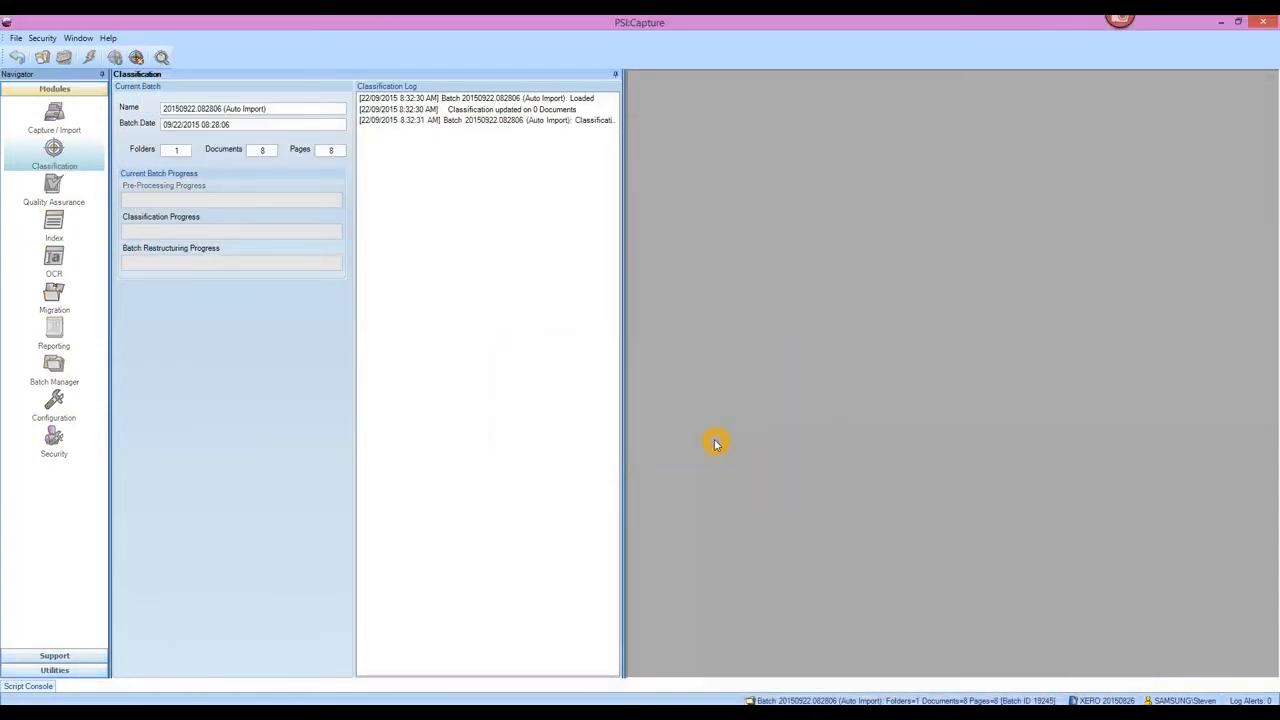
Close the classified batch and check its workflow step and status in the Batch Manager.
{"action": "left_click", "coordinate": [64, 57]}
{"action": "left_click", "coordinate": [612, 410]}
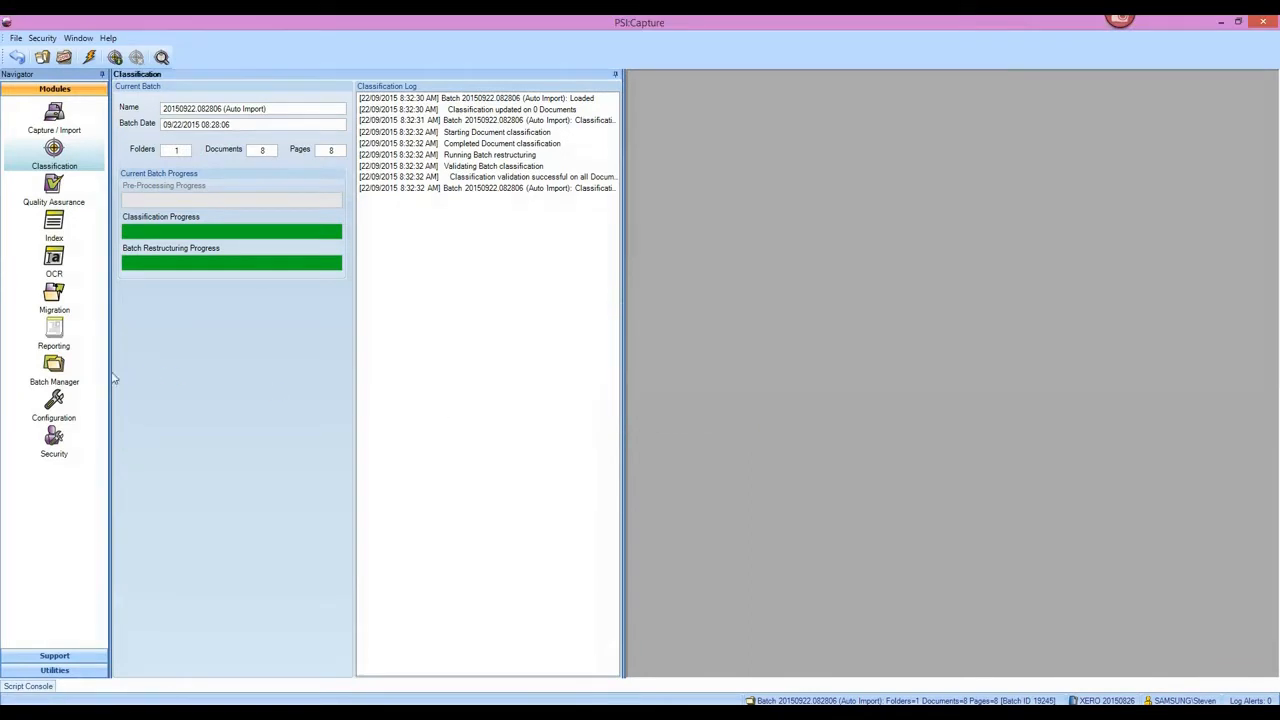
{"action": "left_click", "coordinate": [62, 376]}
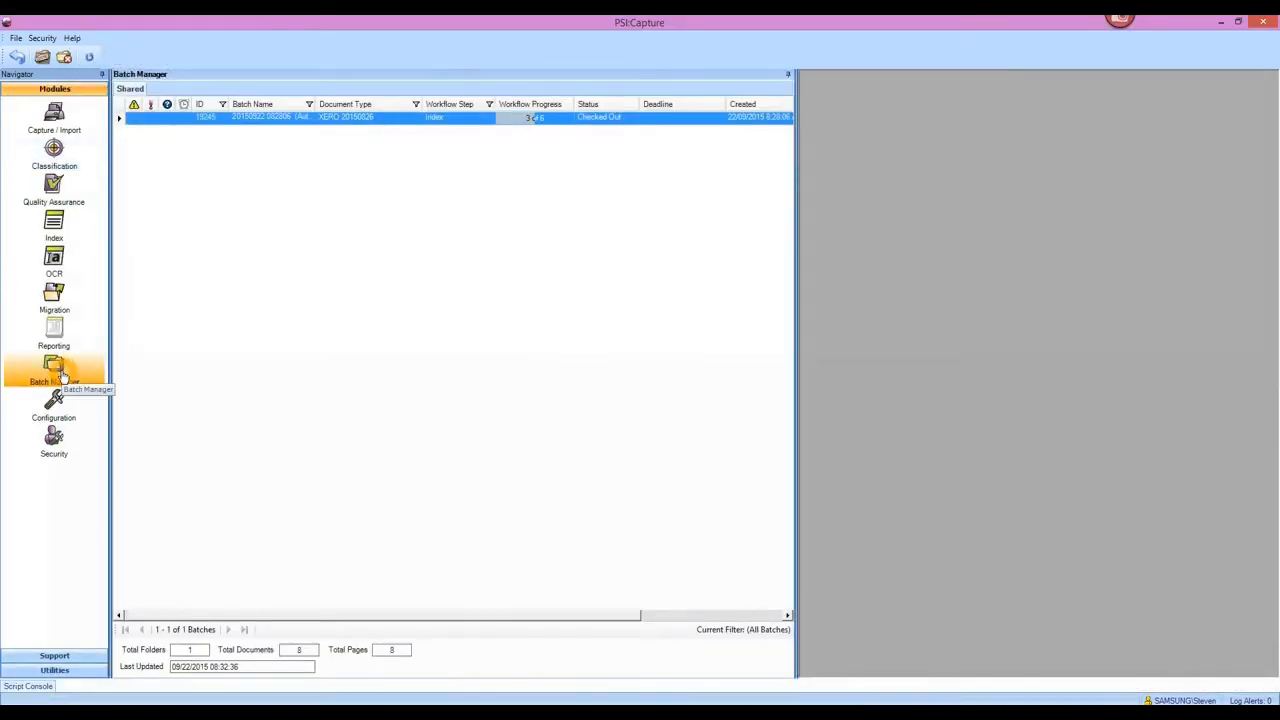
{"action": "left_click", "coordinate": [601, 140]}
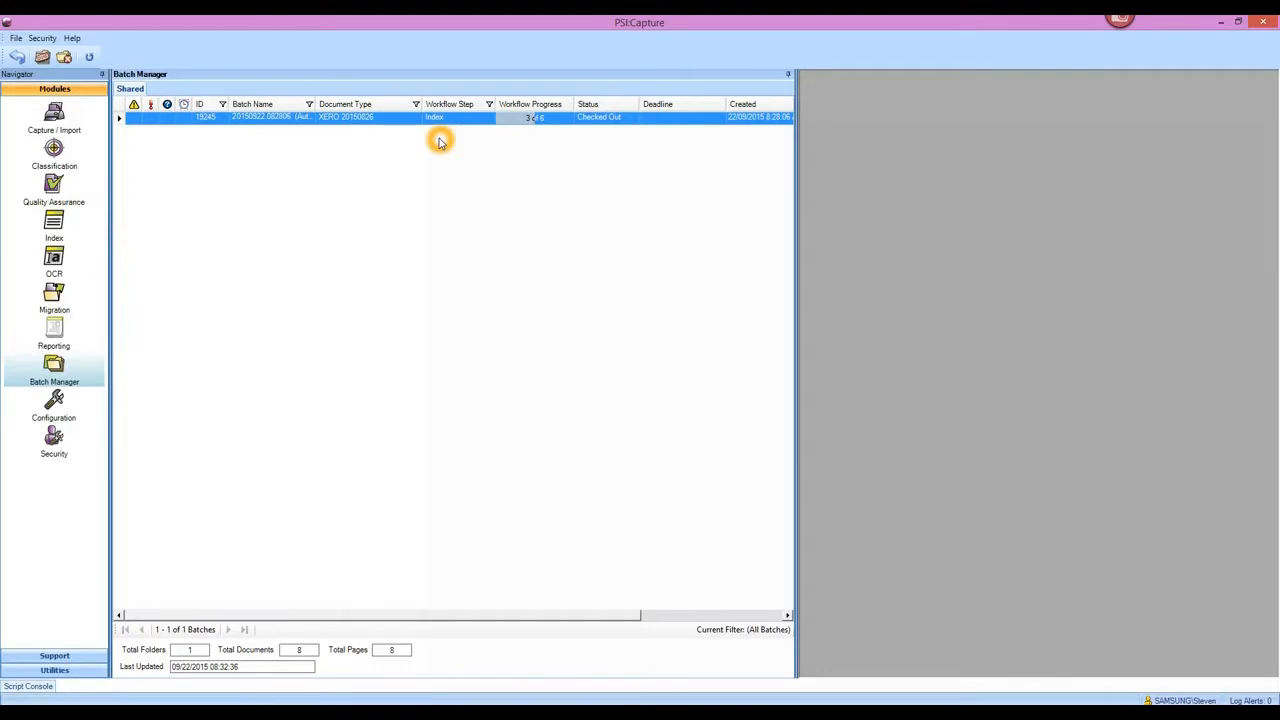
Refresh the batch list and open the XERO 20150826 batch at its Quality Assurance step.
{"action": "left_click", "coordinate": [89, 57]}
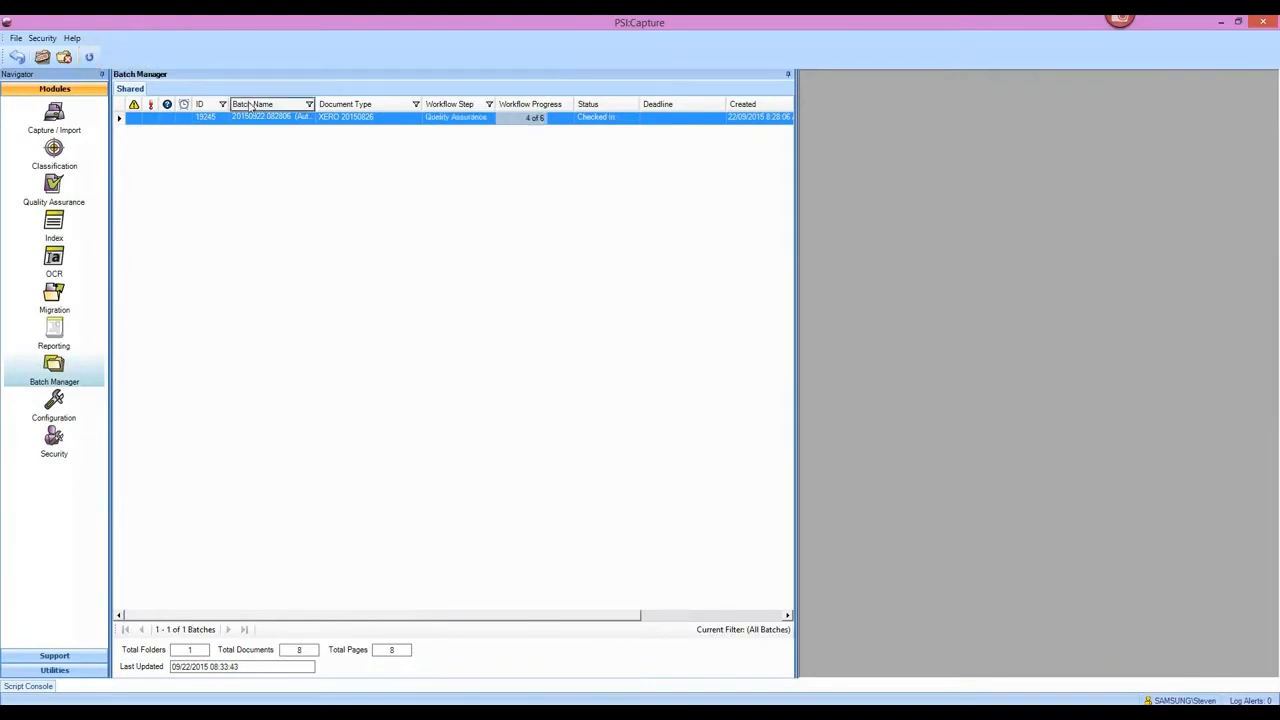
{"action": "left_click", "coordinate": [535, 134]}
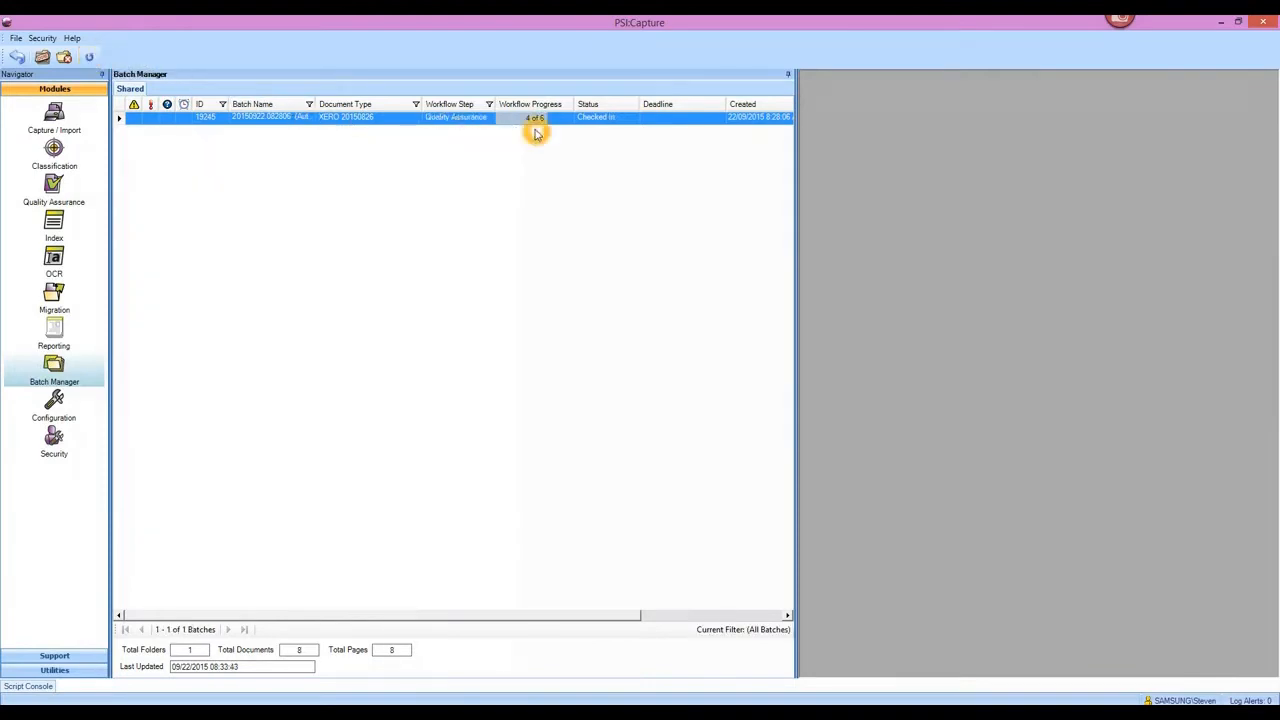
{"action": "right_click", "coordinate": [470, 128]}
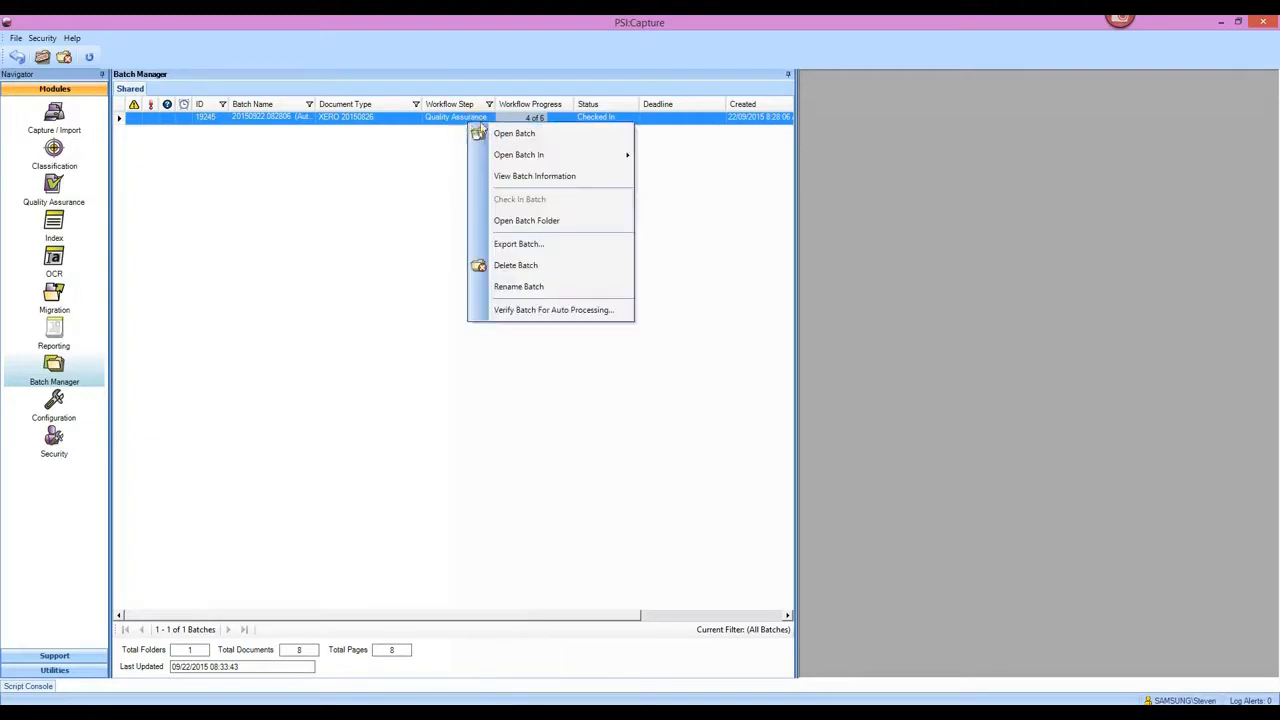
{"action": "left_click", "coordinate": [514, 133]}
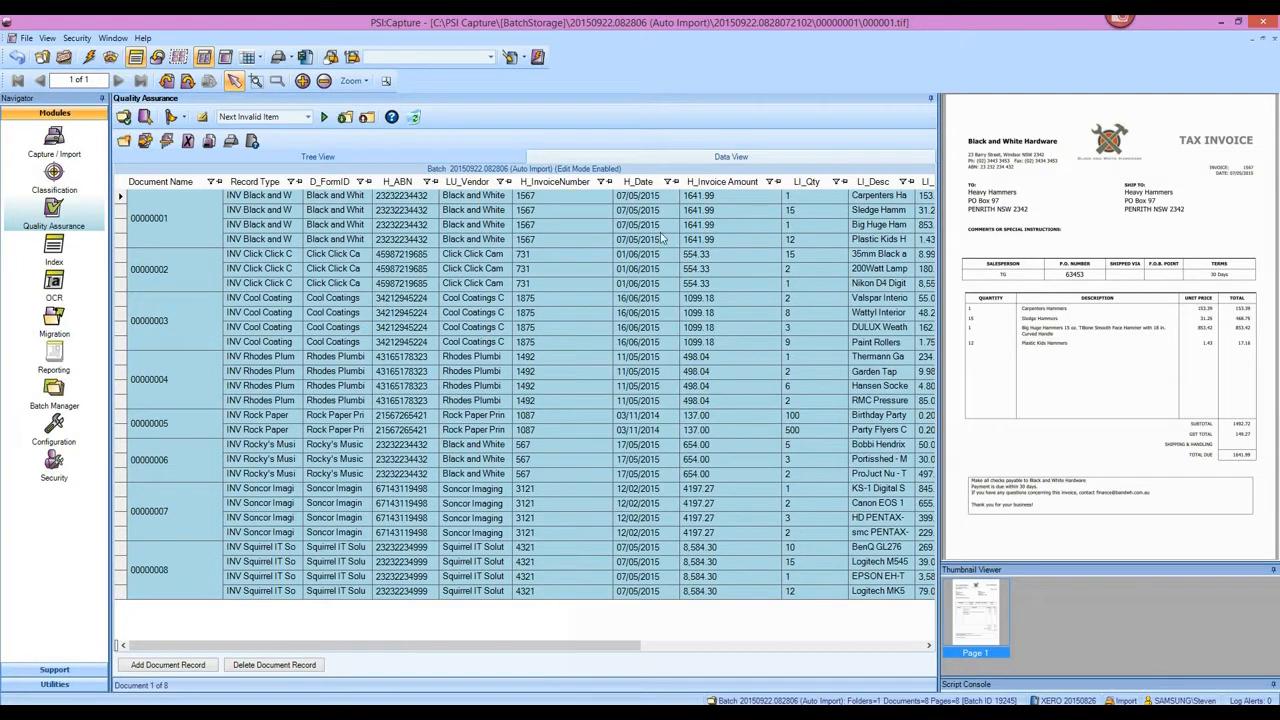
Review the extracted header and line-item columns across the data view, and locate the first record's invoice number on the invoice image.
{"action": "left_click_drag", "start_coordinate": [471, 646], "coordinate": [760, 651]}
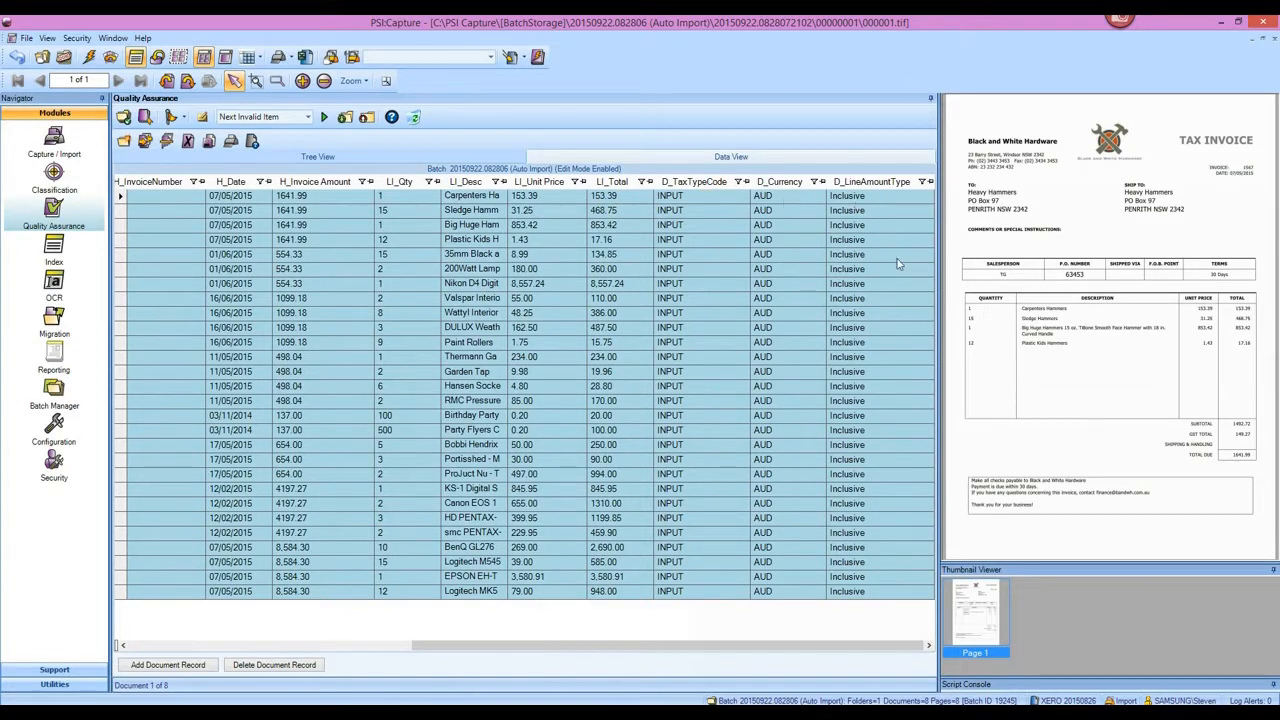
{"action": "left_click", "coordinate": [765, 352]}
{"action": "left_click_drag", "start_coordinate": [512, 646], "coordinate": [300, 646]}
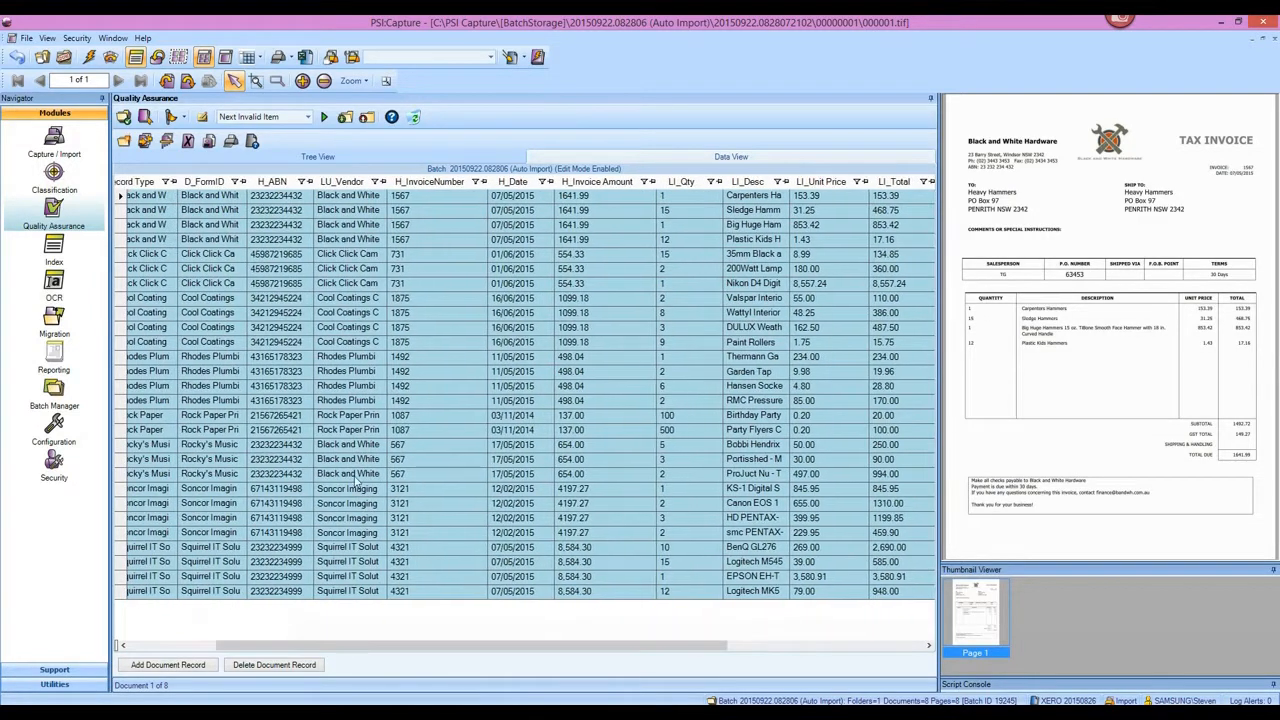
{"action": "left_click", "coordinate": [452, 197]}
{"action": "left_click", "coordinate": [1246, 182]}
Enable Zoom To Zone and compare the extracted invoice numbers, date and invoice amount with their zones on the invoice images.
{"action": "left_click", "coordinate": [26, 38]}
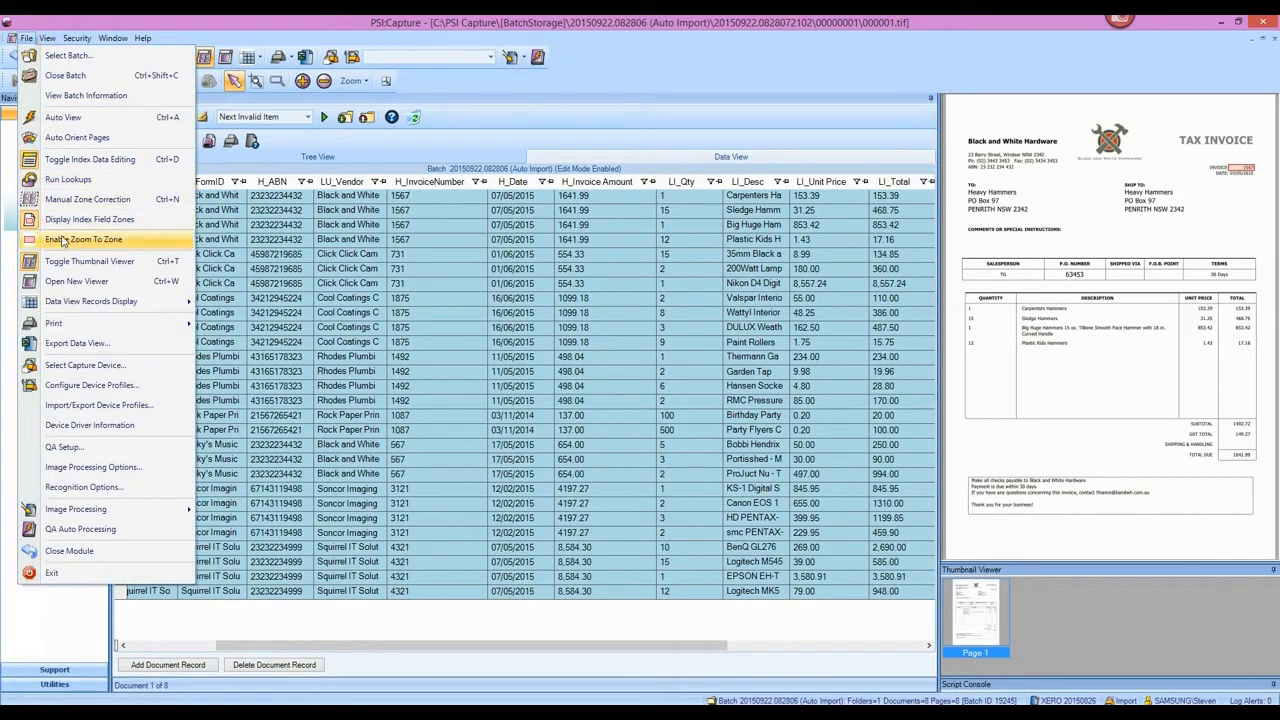
{"action": "left_click", "coordinate": [62, 244]}
{"action": "left_click", "coordinate": [437, 211]}
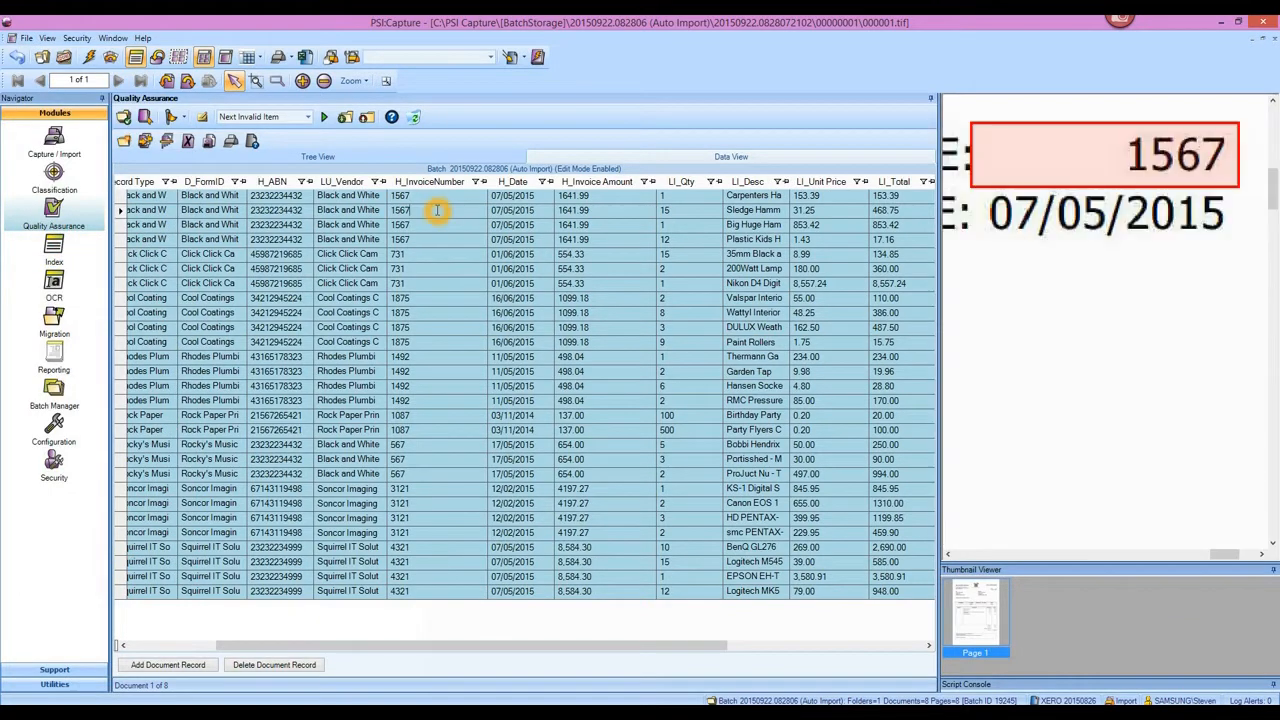
{"action": "left_click", "coordinate": [434, 263]}
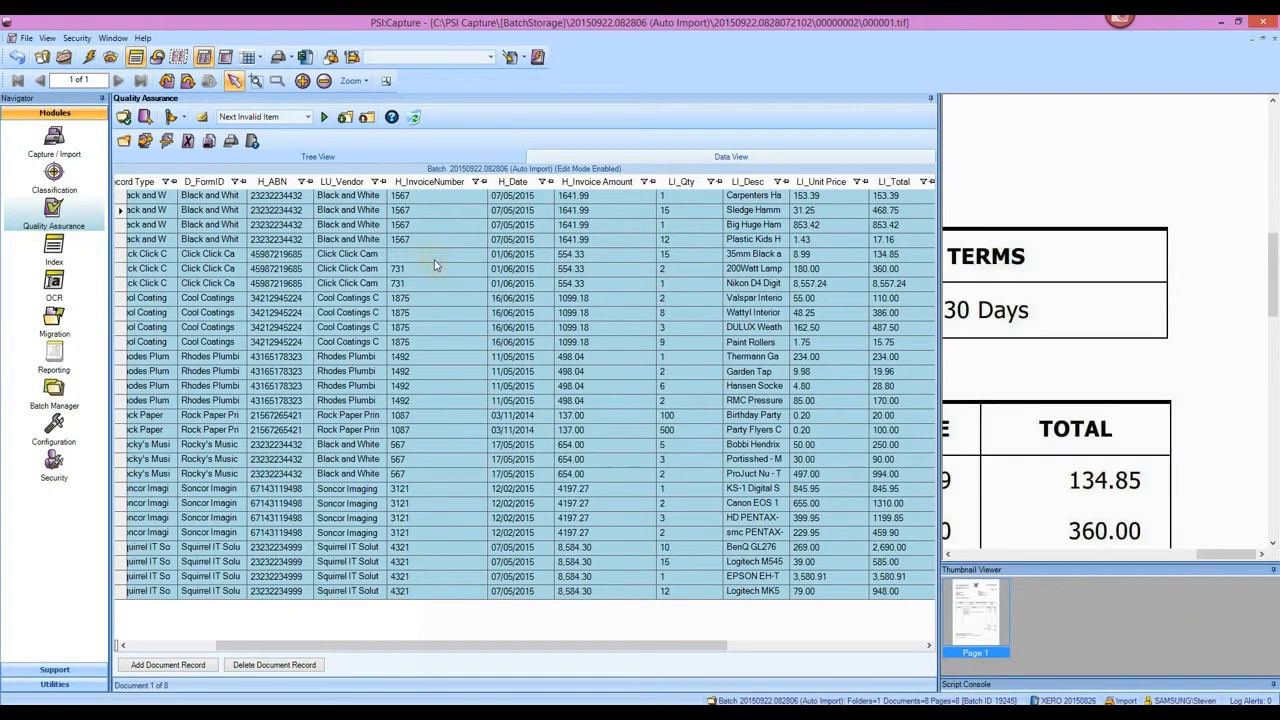
{"action": "left_click", "coordinate": [437, 327]}
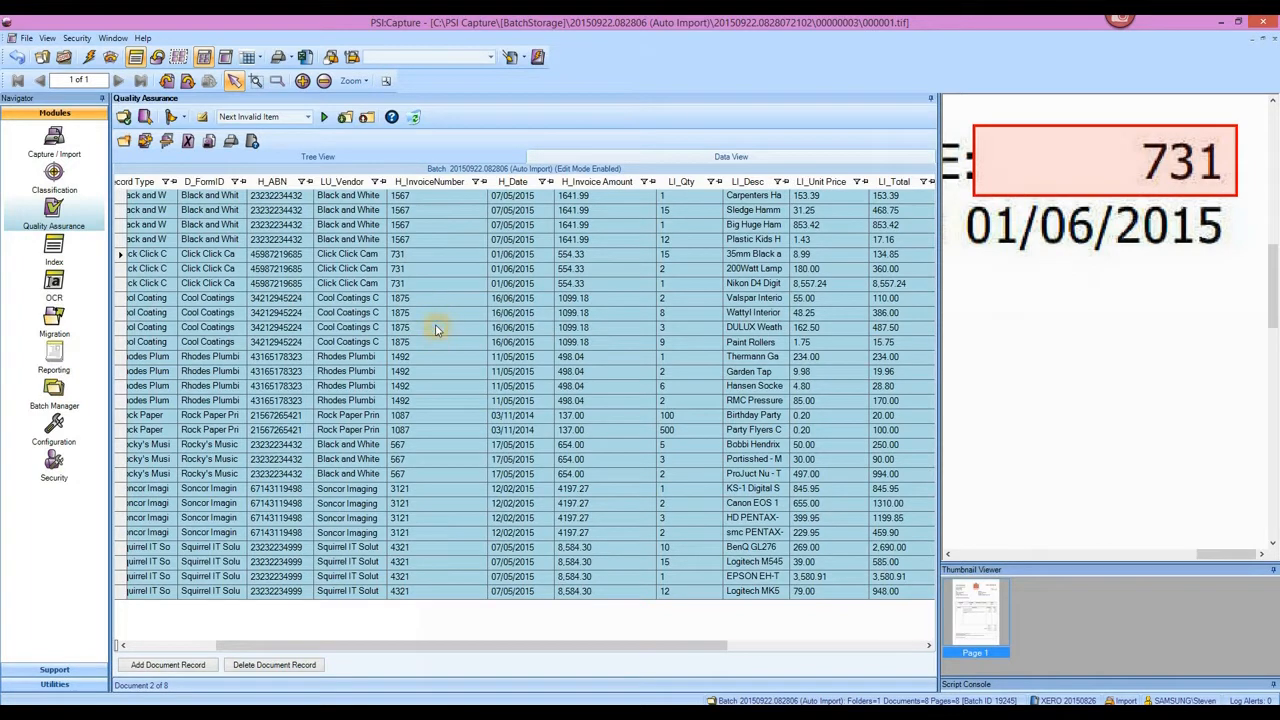
{"action": "left_click", "coordinate": [545, 226]}
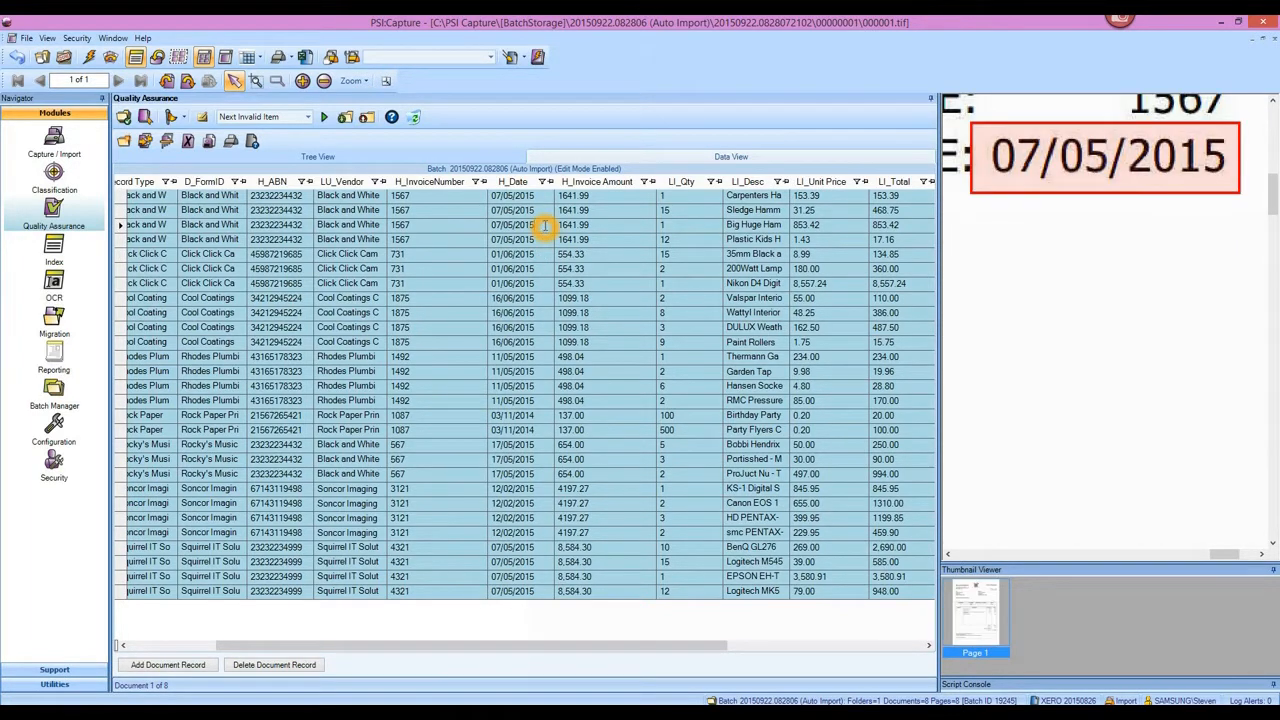
{"action": "left_click", "coordinate": [606, 223]}
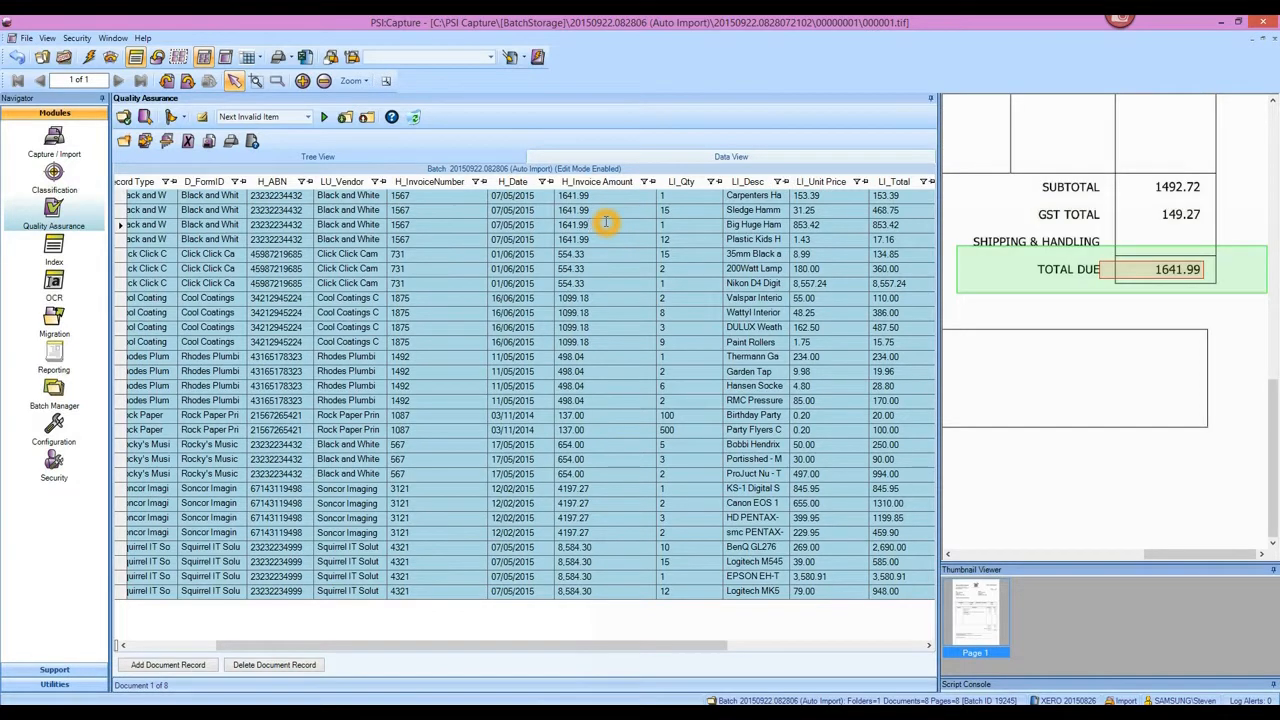
Draw a small zone over the TOTAL DUE amount on the invoice image and turn off Zoom To Zone.
{"action": "left_click", "coordinate": [277, 80]}
{"action": "mouse_move", "coordinate": [1156, 277]}
{"action": "left_mouse_down"}
{"action": "mouse_move", "coordinate": [1186, 275]}
{"action": "mouse_move", "coordinate": [1170, 268]}
{"action": "left_mouse_up"}
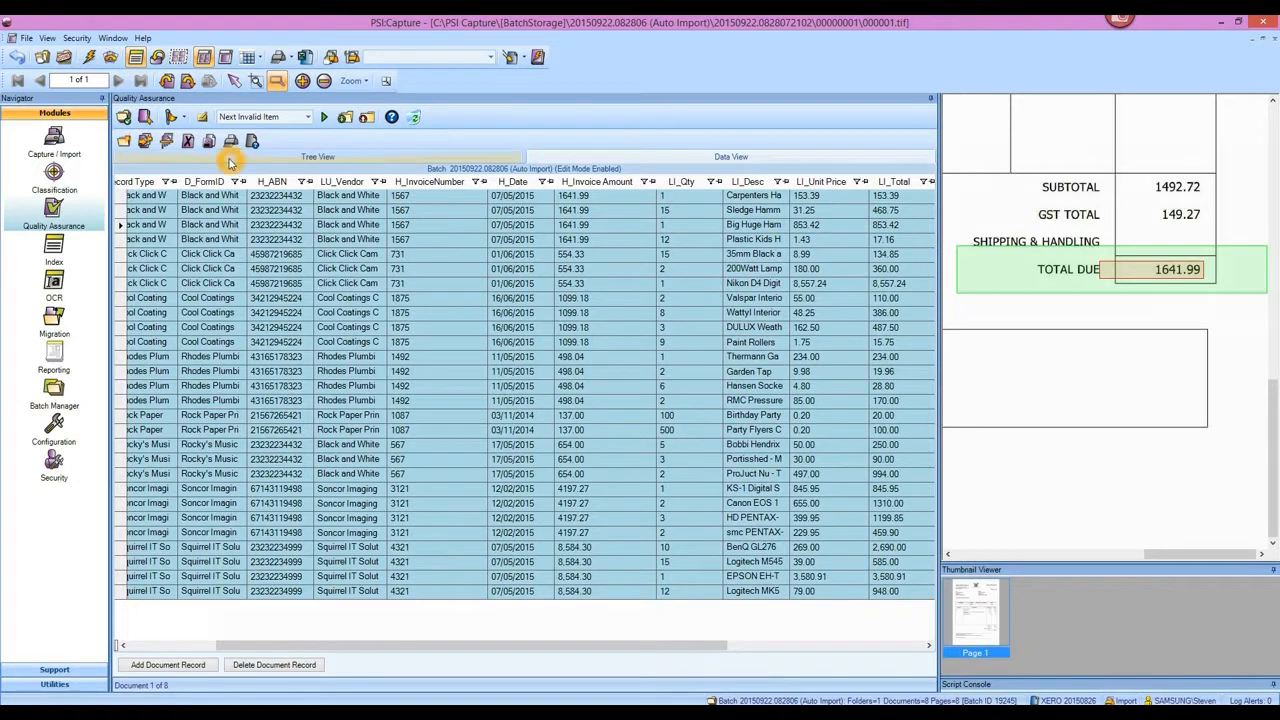
{"action": "left_click_drag", "start_coordinate": [460, 648], "coordinate": [599, 648]}
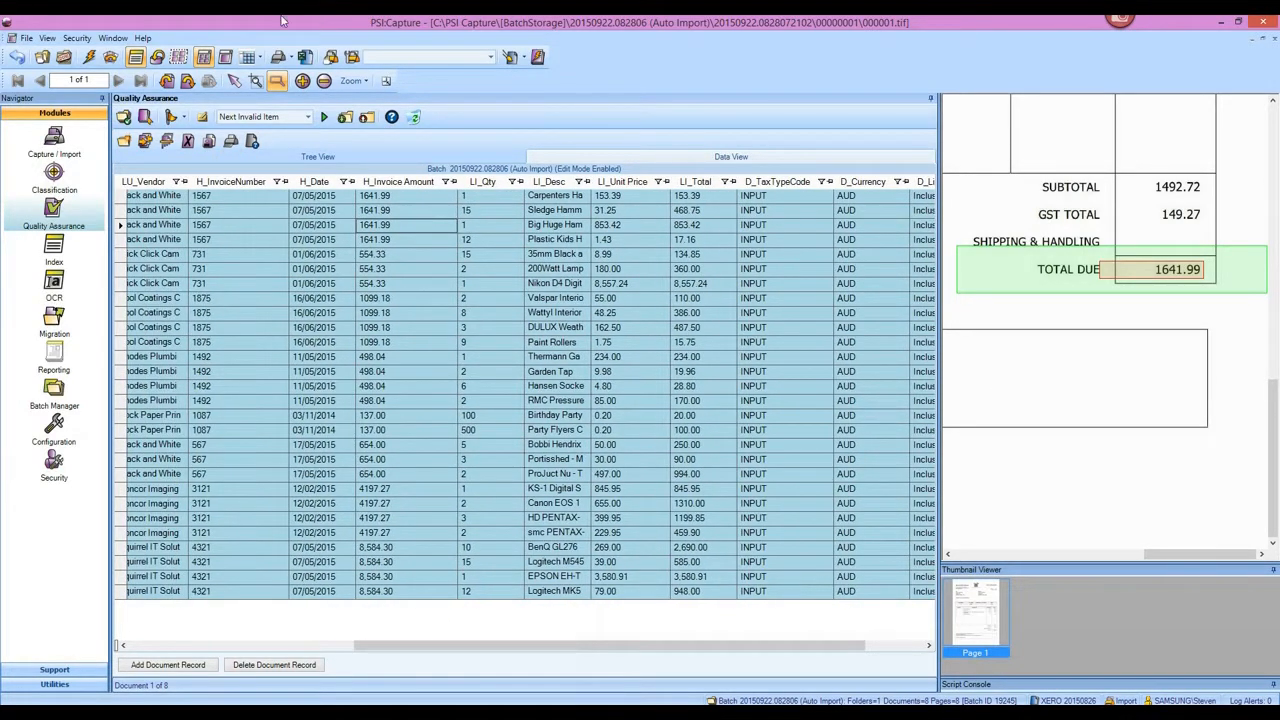
{"action": "left_click", "coordinate": [27, 38]}
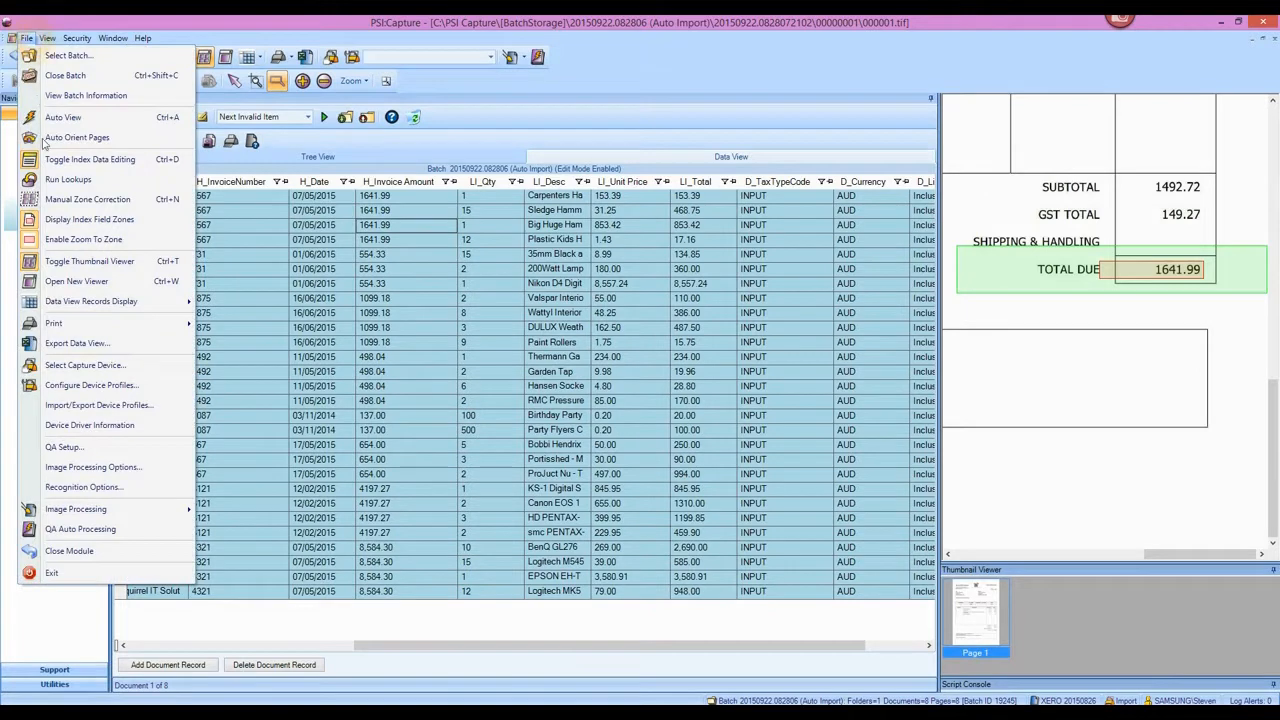
{"action": "left_click", "coordinate": [75, 239]}
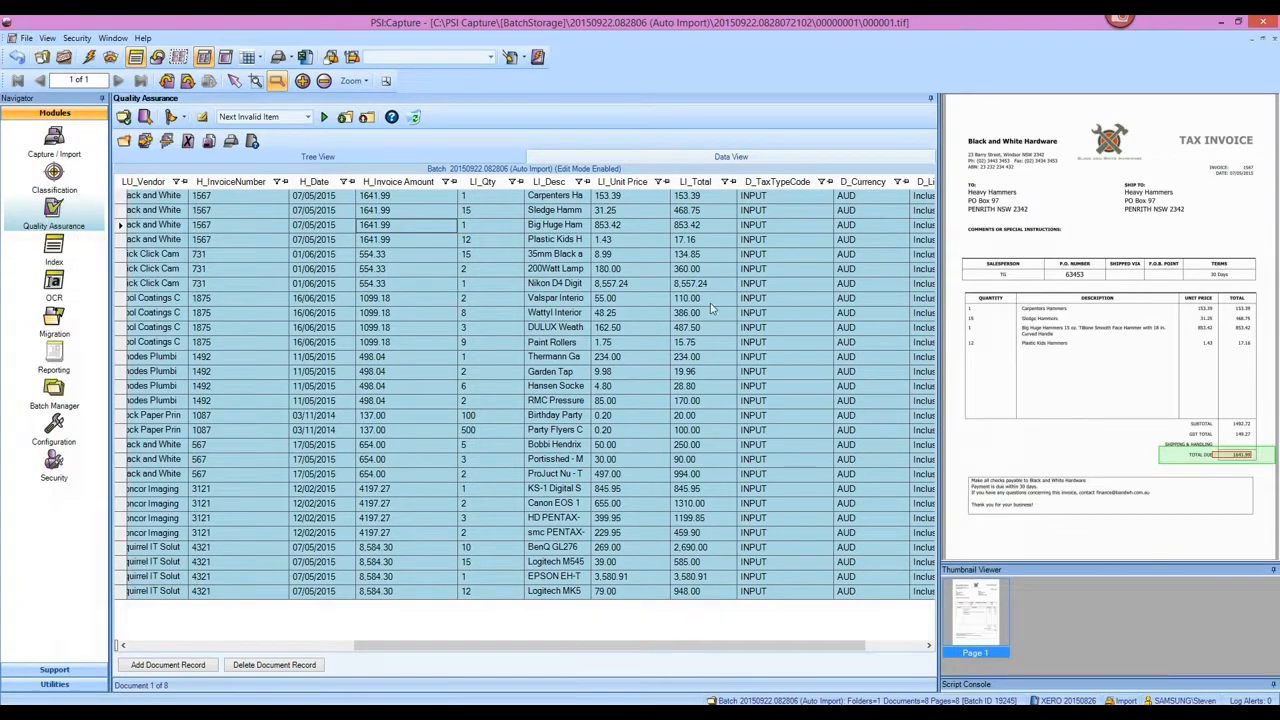
Check each line-item description of the Black and White Hardware invoice against its highlighted text on the invoice image.
{"action": "left_click", "coordinate": [553, 196]}
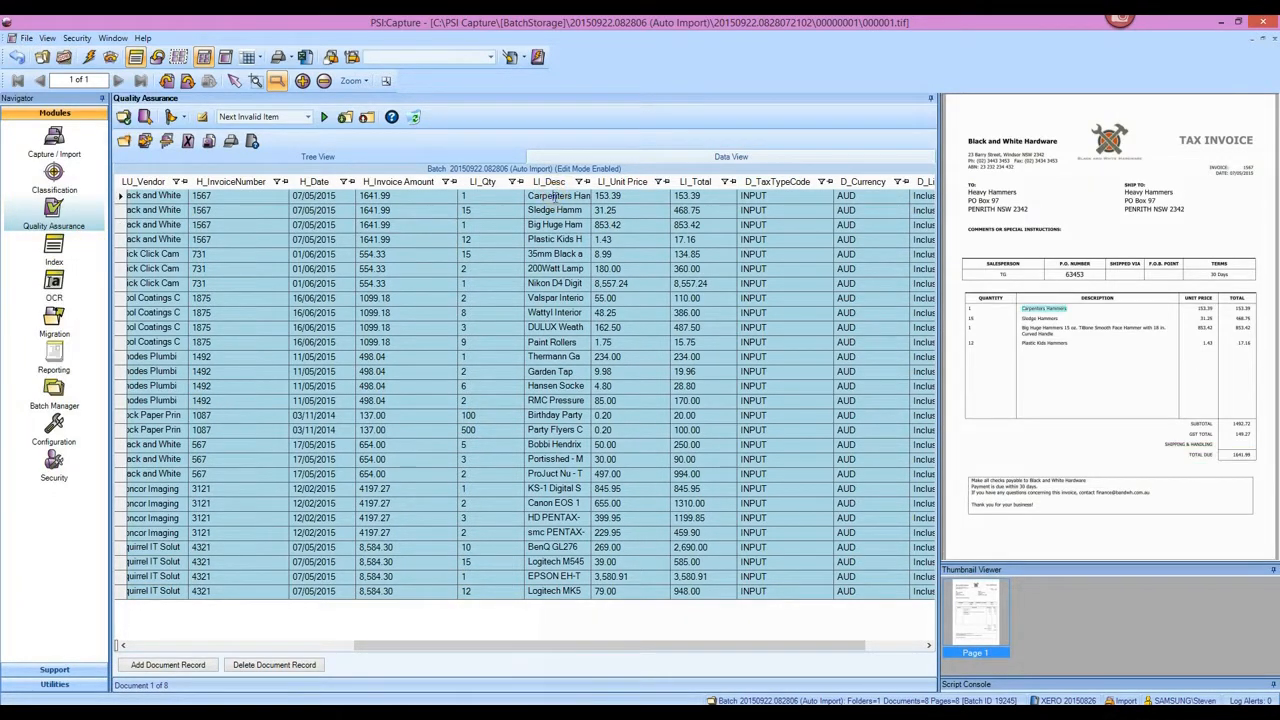
{"action": "left_click", "coordinate": [562, 211]}
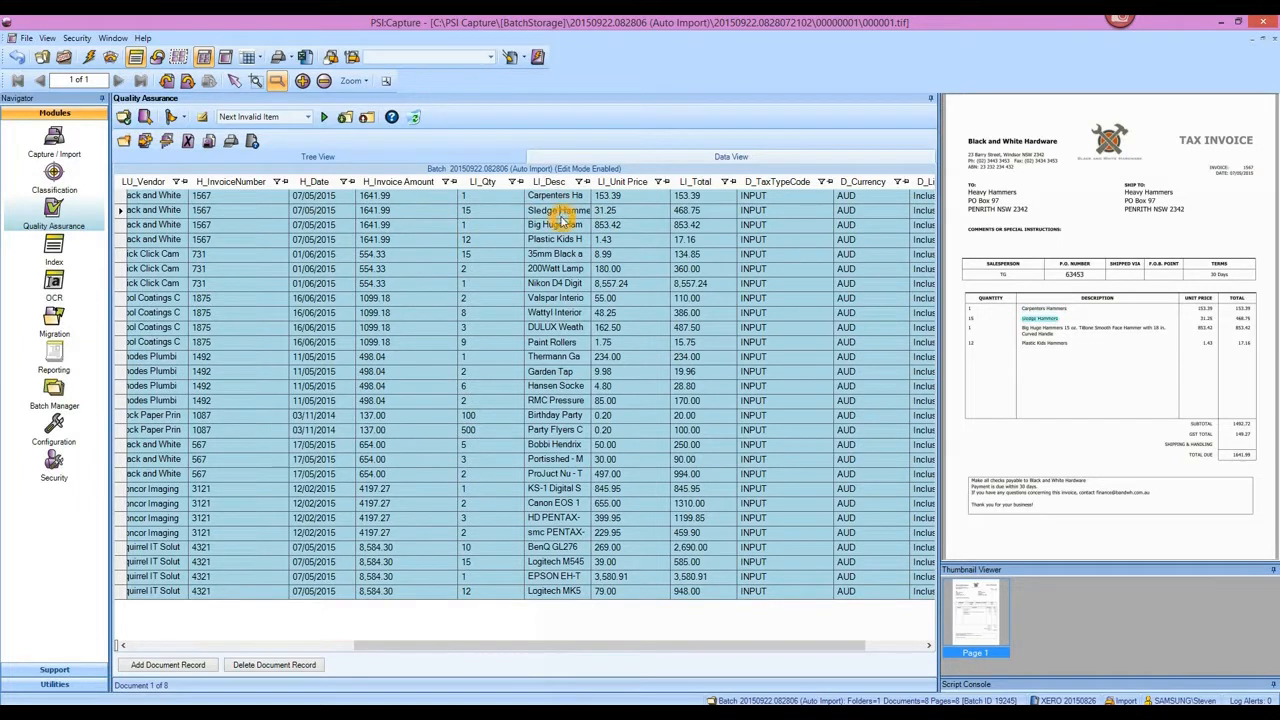
{"action": "left_click", "coordinate": [562, 226]}
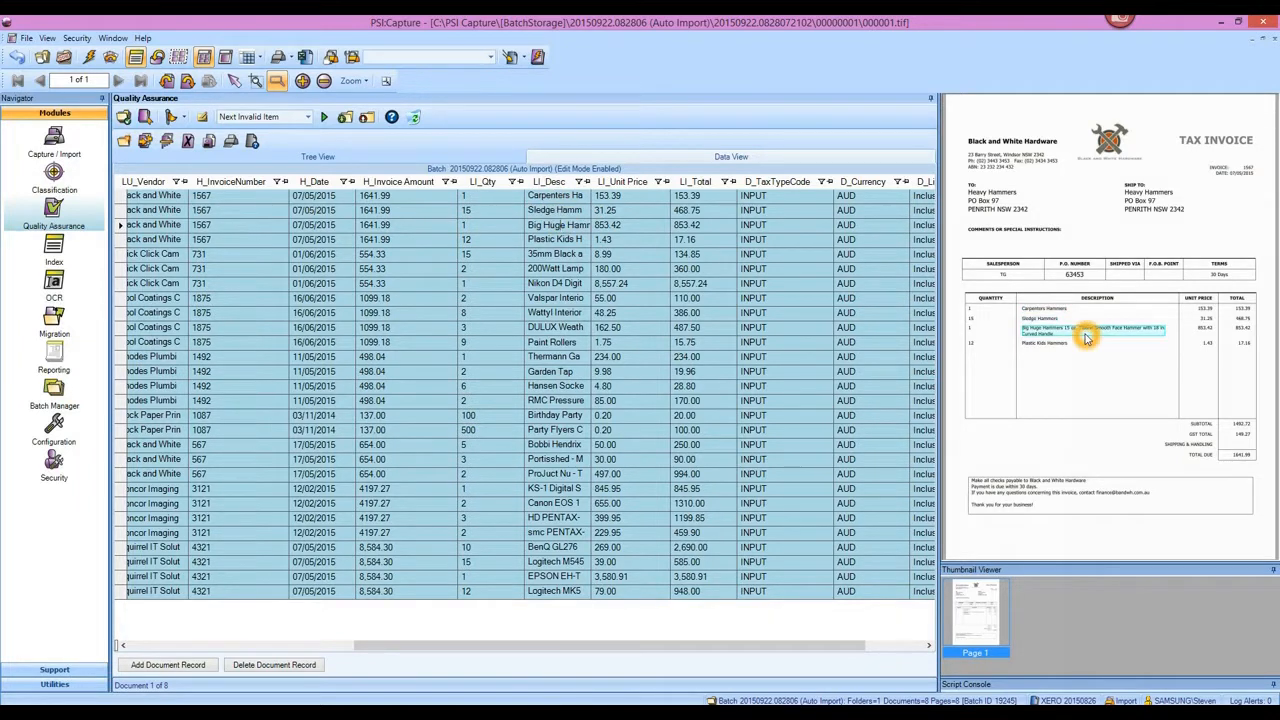
{"action": "left_click", "coordinate": [572, 240]}
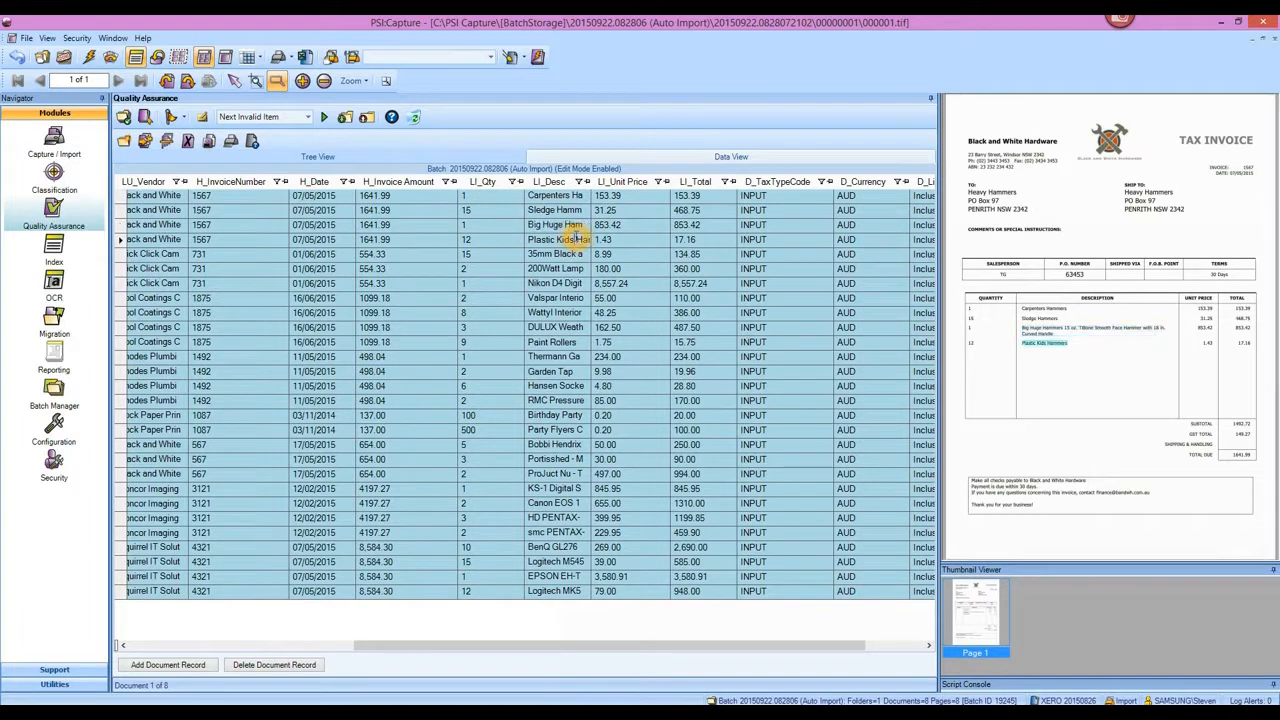
{"action": "left_click", "coordinate": [577, 238]}
{"action": "left_click", "coordinate": [579, 237]}
Close the batch in Quality Assurance with the Close Batch action and dismiss the selection of another batch.
{"action": "left_click", "coordinate": [64, 57]}
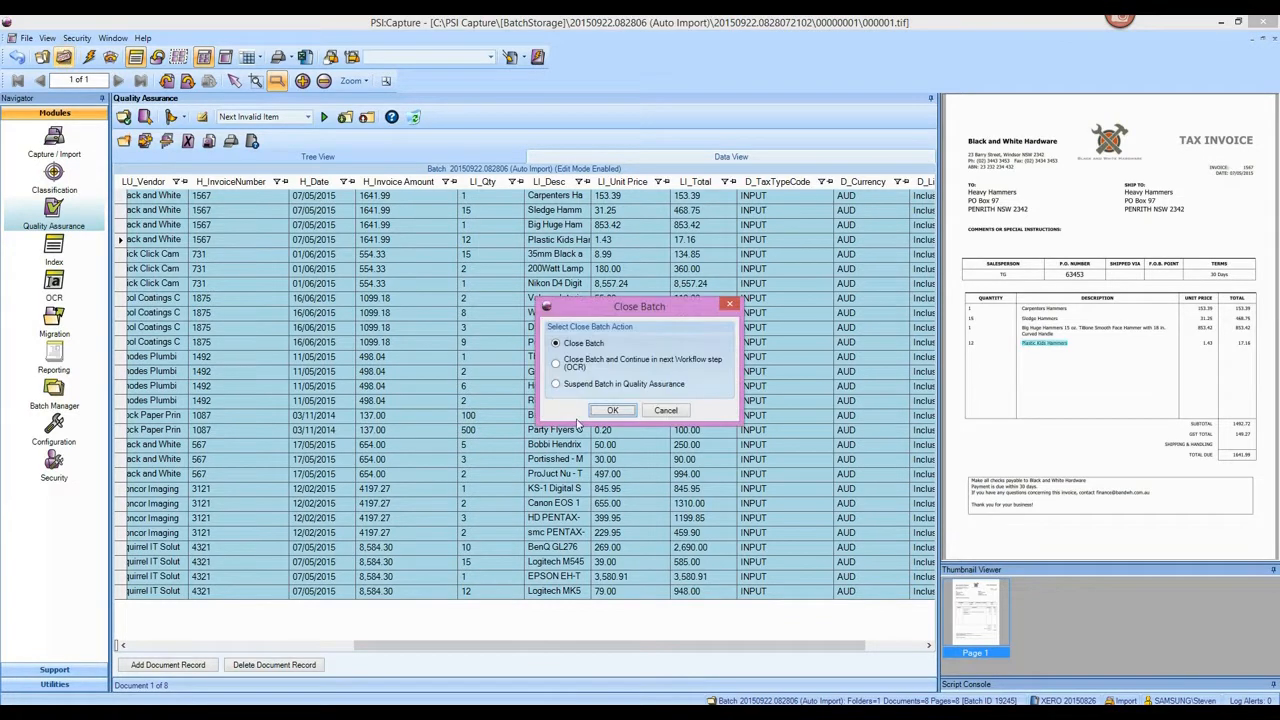
{"action": "left_click", "coordinate": [610, 412]}
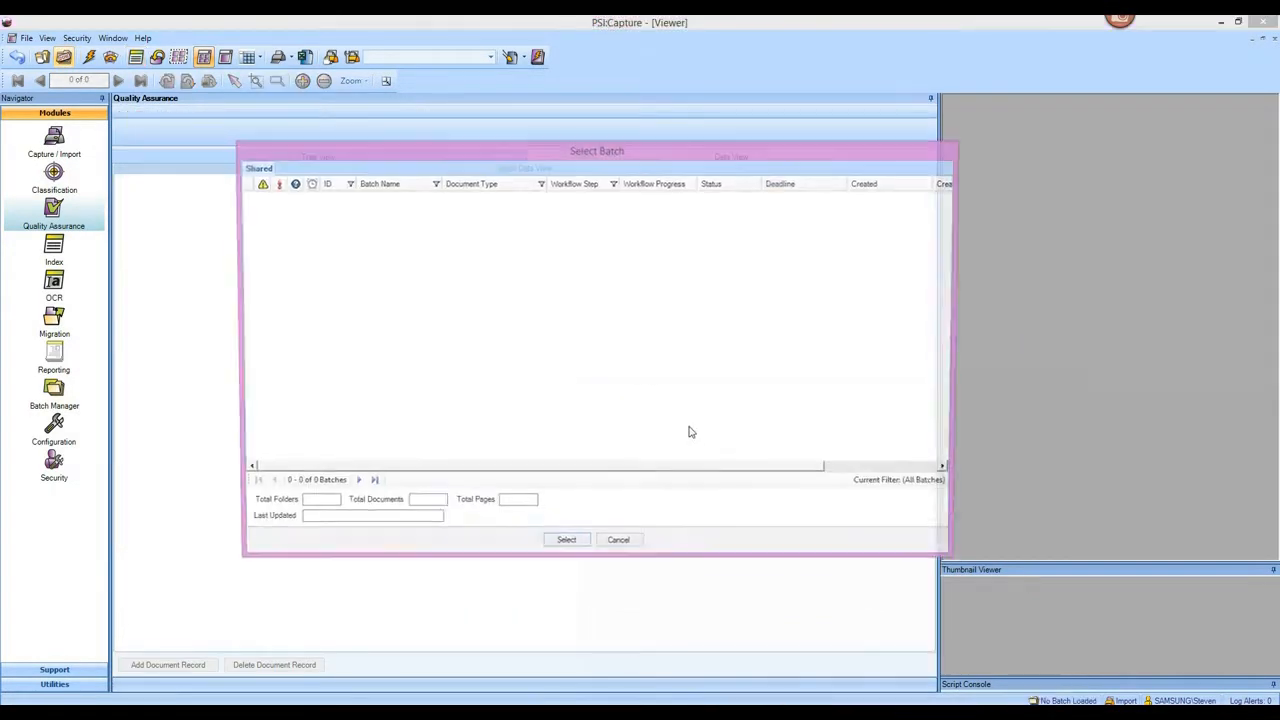
{"action": "left_click", "coordinate": [620, 540]}
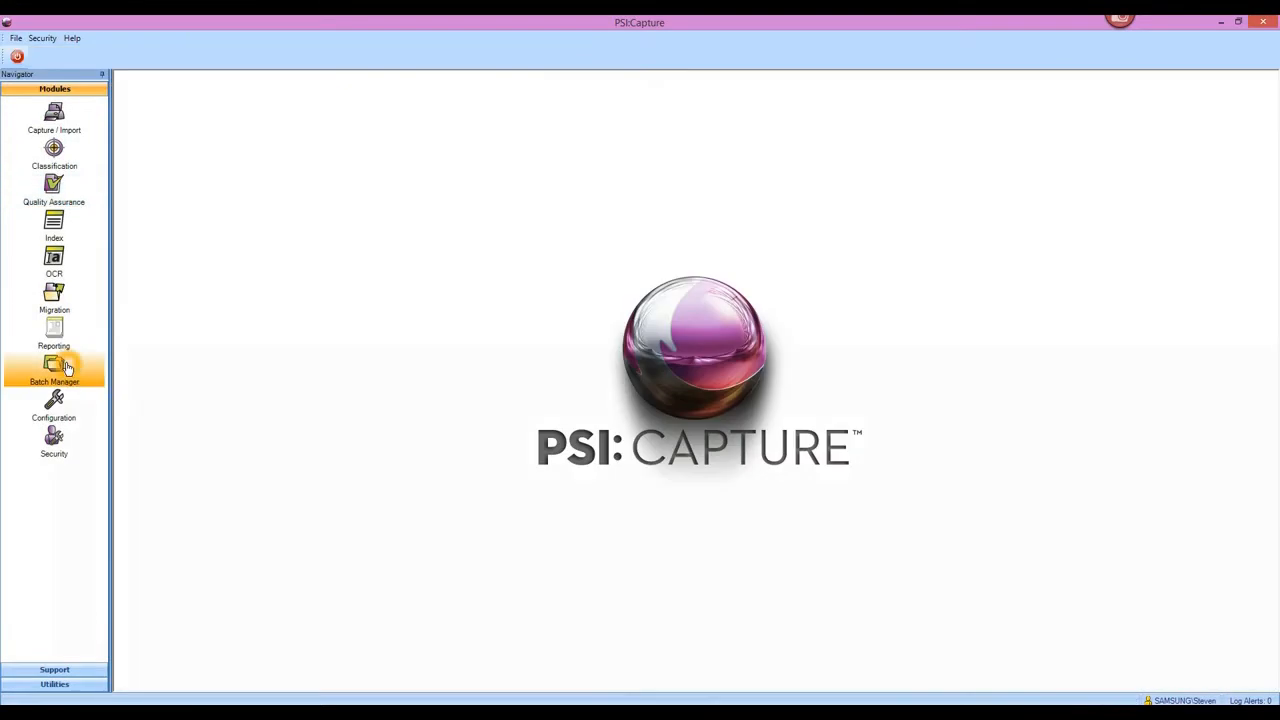
Monitor the batch in the Batch Manager, refreshing the list until OCR and Migration have processed it.
{"action": "left_click", "coordinate": [66, 368]}
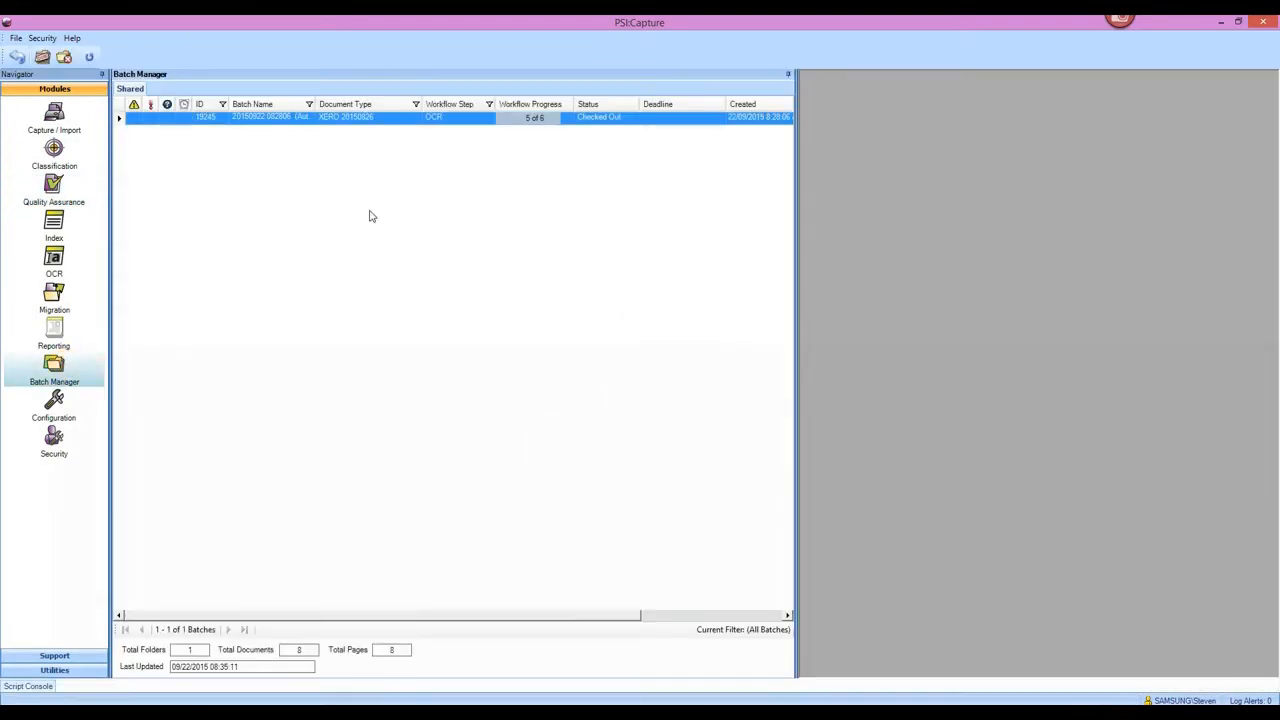
{"action": "left_click", "coordinate": [556, 143]}
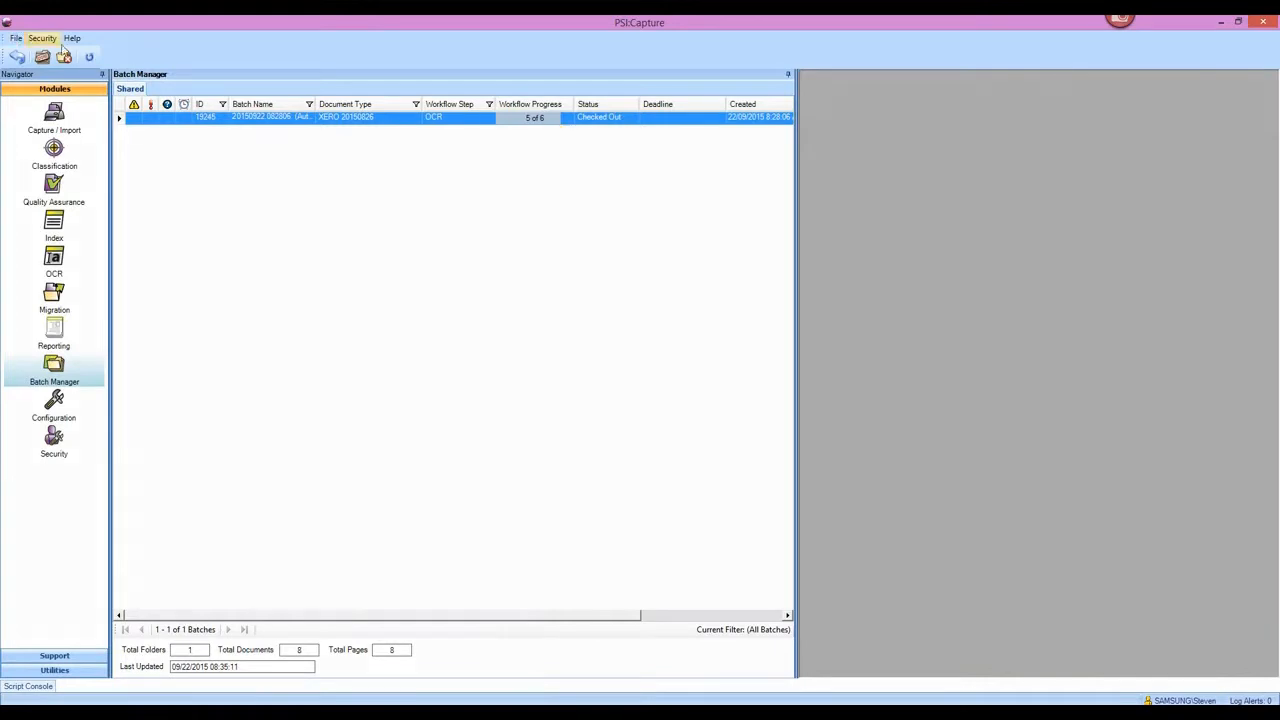
{"action": "left_click", "coordinate": [90, 58]}
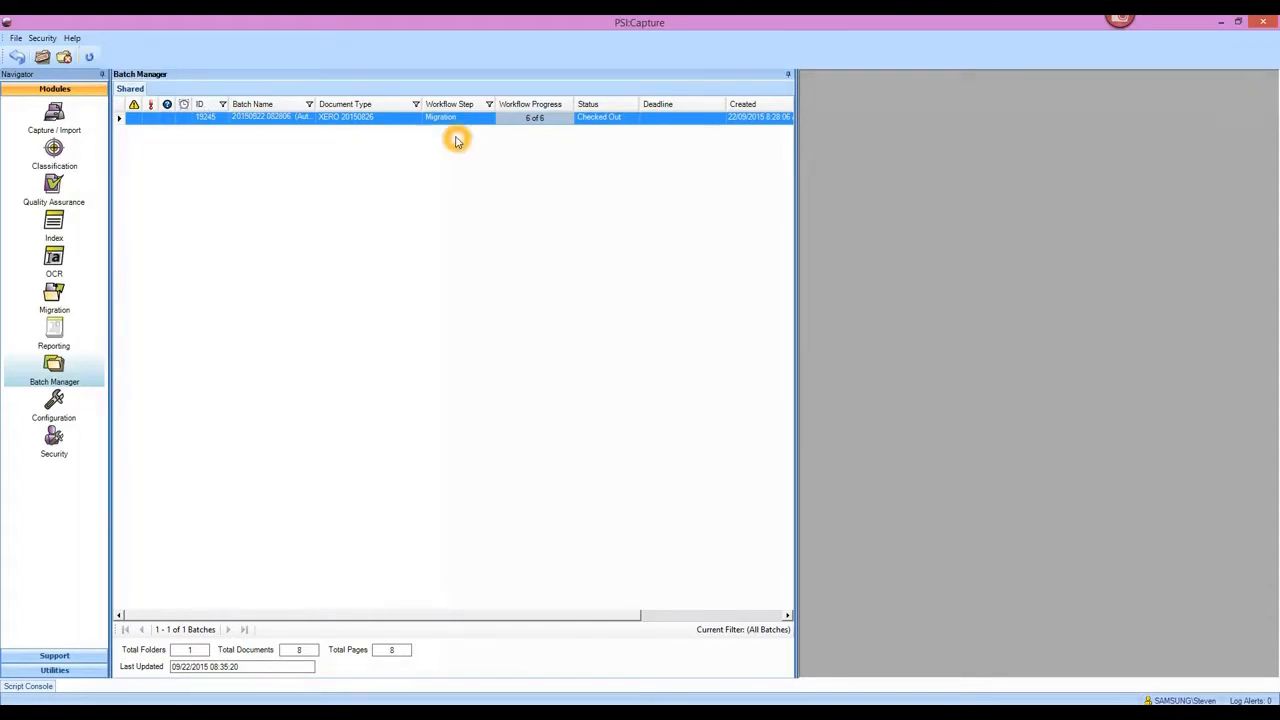
{"action": "left_click", "coordinate": [91, 57]}
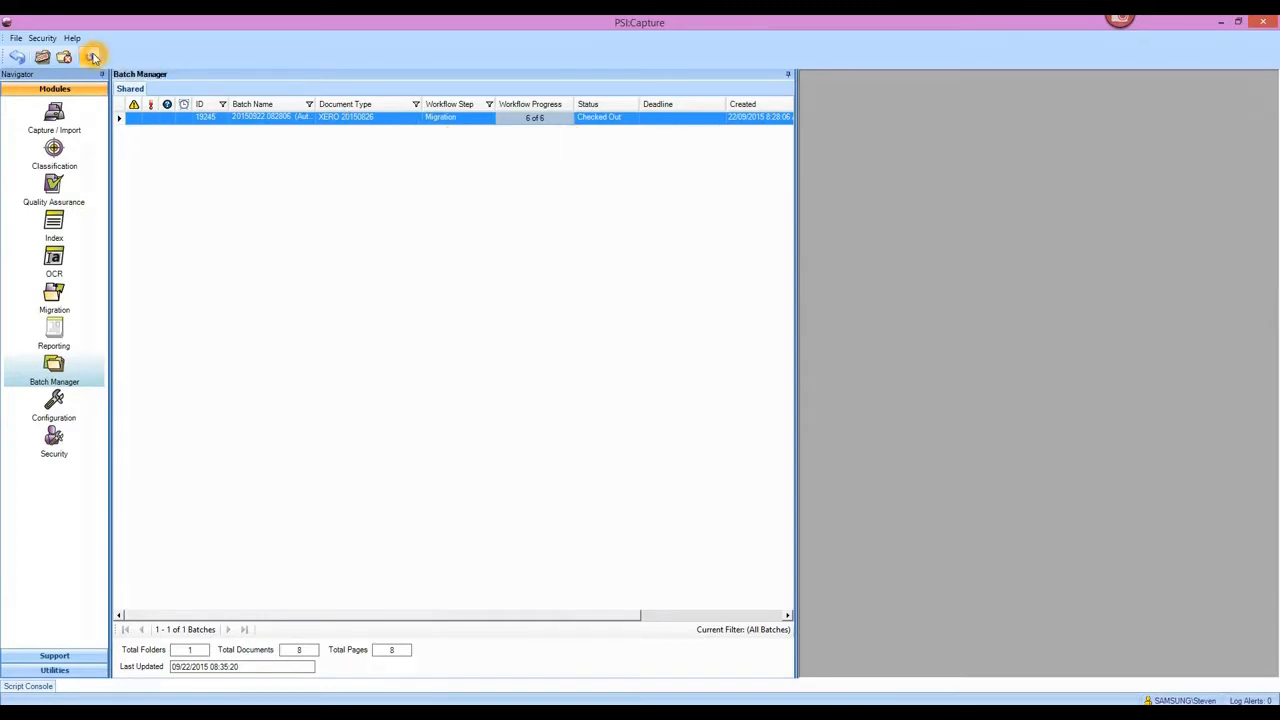
{"action": "left_click", "coordinate": [91, 57]}
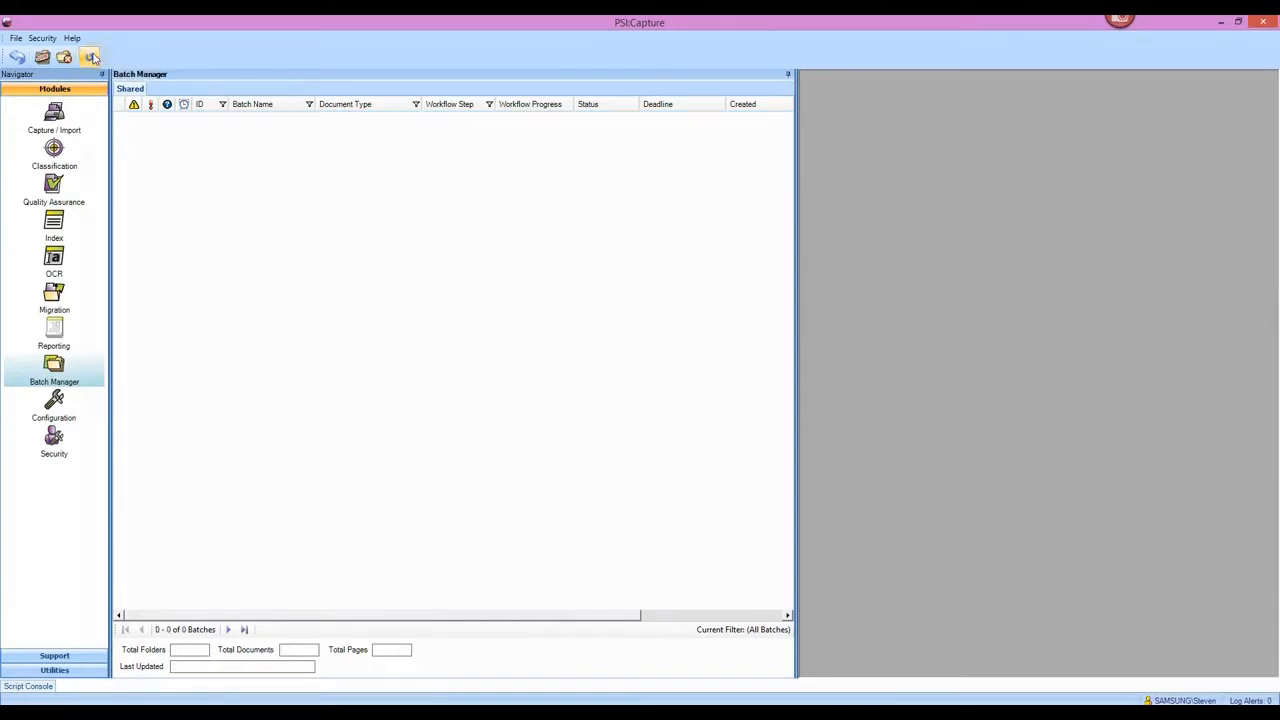
{"action": "left_click", "coordinate": [590, 160]}
Switch to Xero in the browser and view the draft bills in Purchases.
{"action": "left_click_drag", "start_coordinate": [1279, 228], "coordinate": [520, 15]}
{"action": "left_click", "coordinate": [268, 231]}
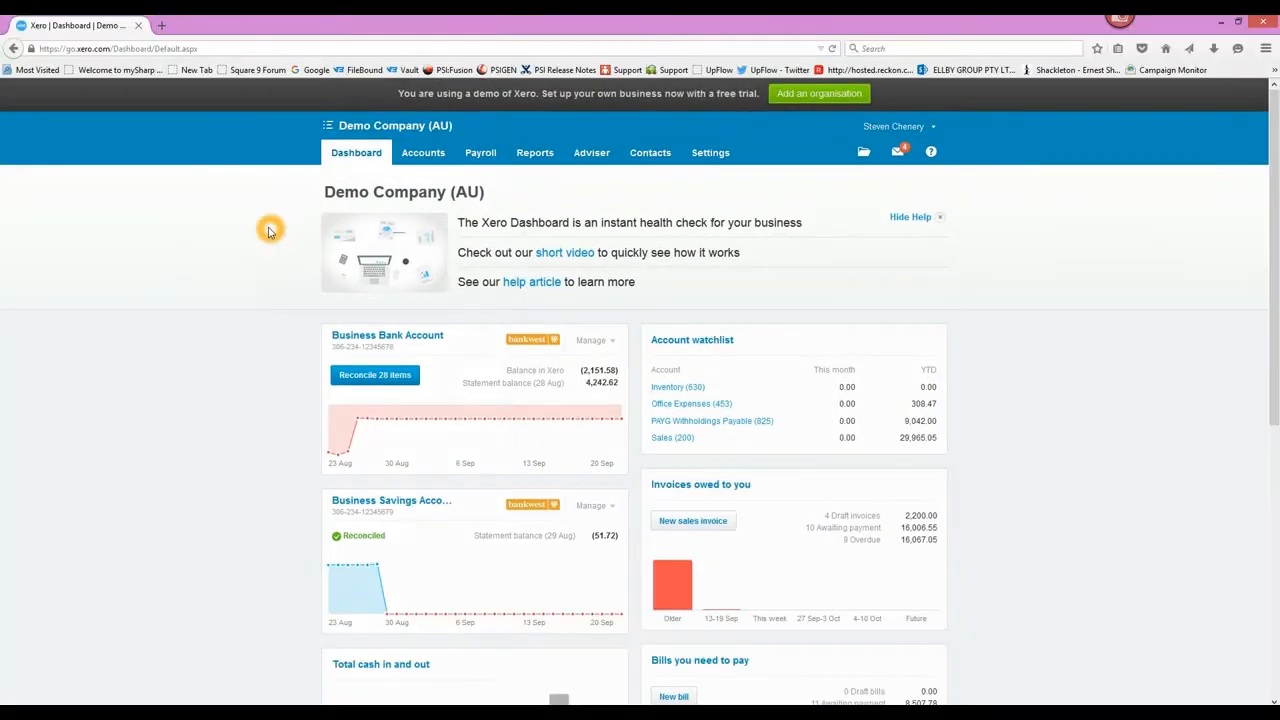
{"action": "left_click", "coordinate": [425, 160]}
{"action": "left_click", "coordinate": [424, 235]}
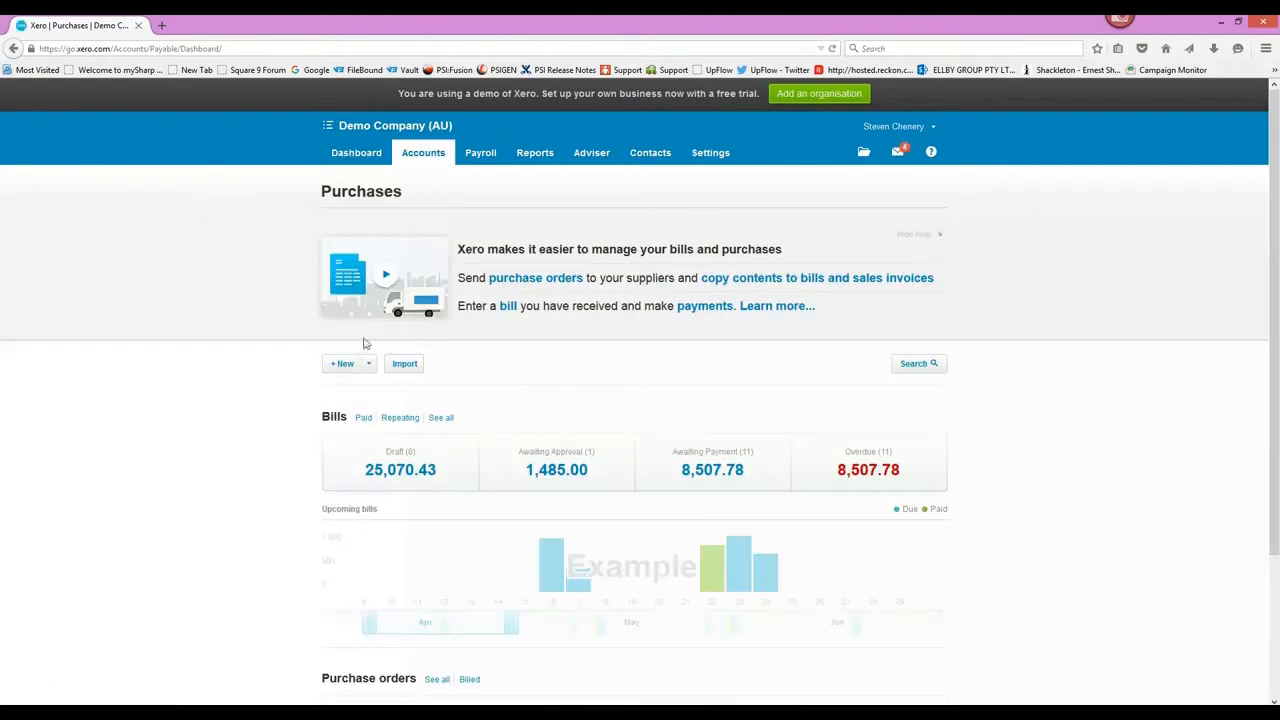
{"action": "left_click", "coordinate": [410, 470]}
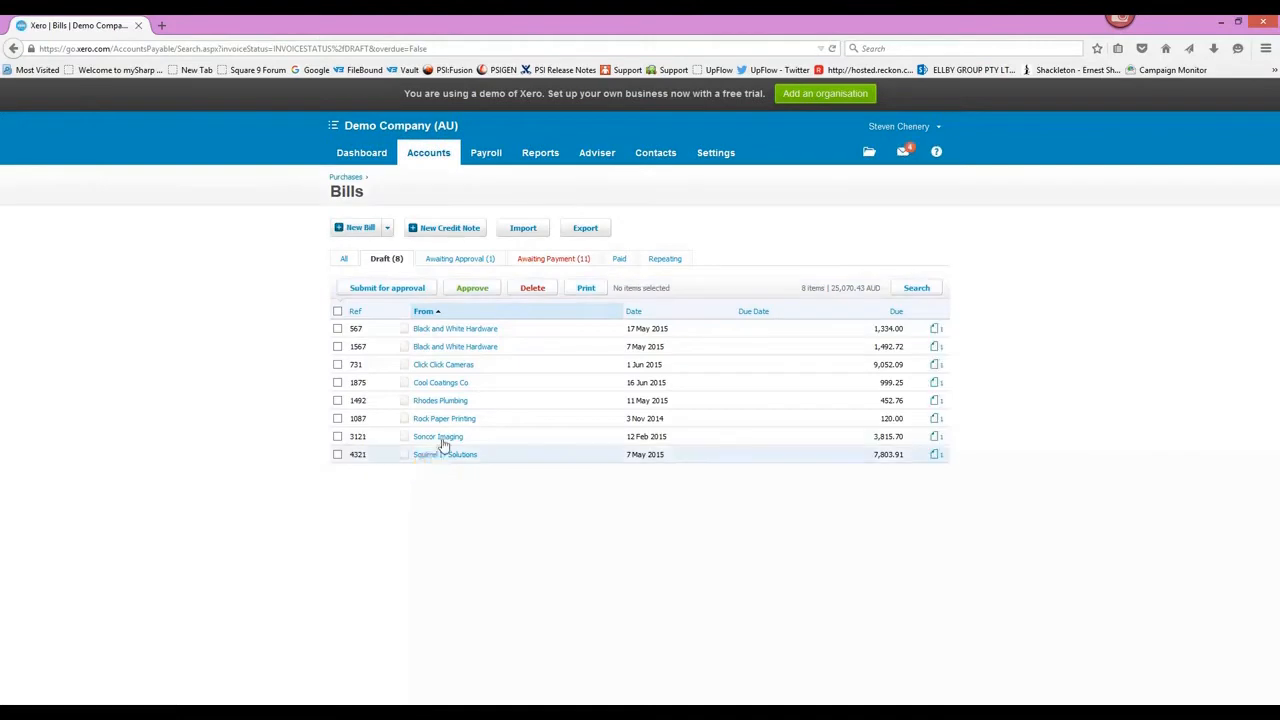
{"action": "left_click", "coordinate": [499, 463]}
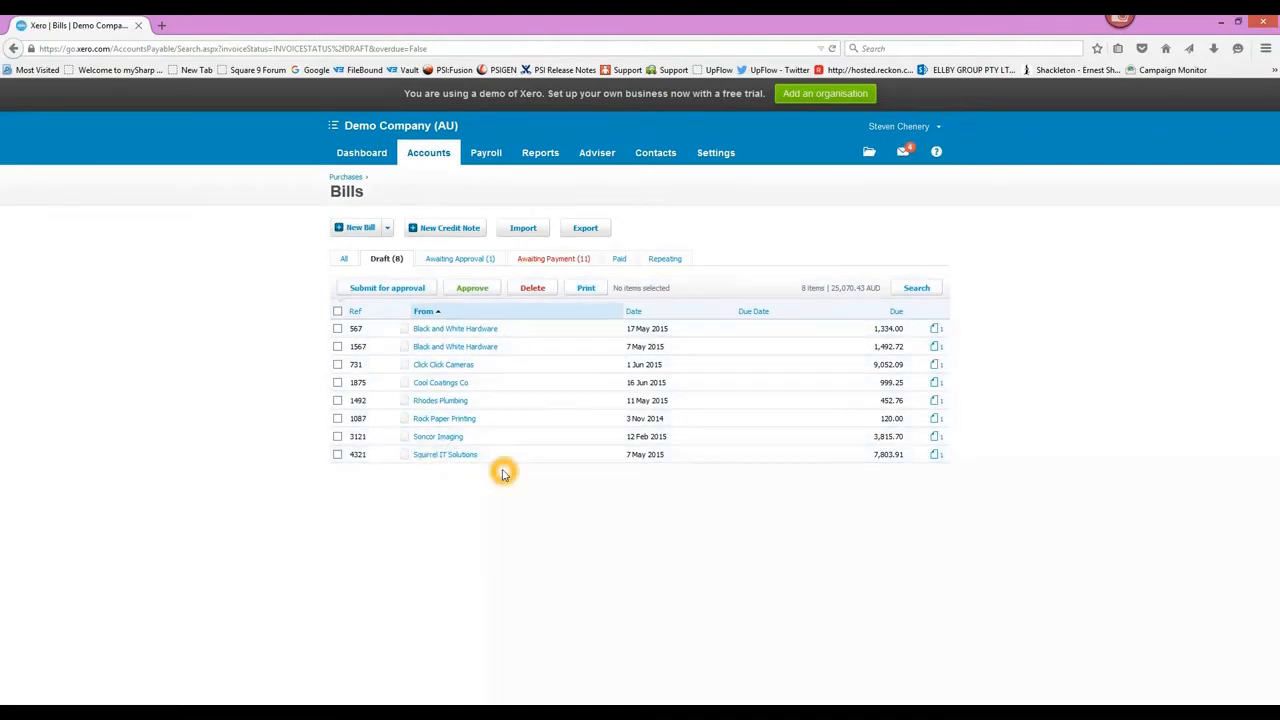
Select the draft Click Click Cameras bill and open it for editing.
{"action": "left_click", "coordinate": [337, 364]}
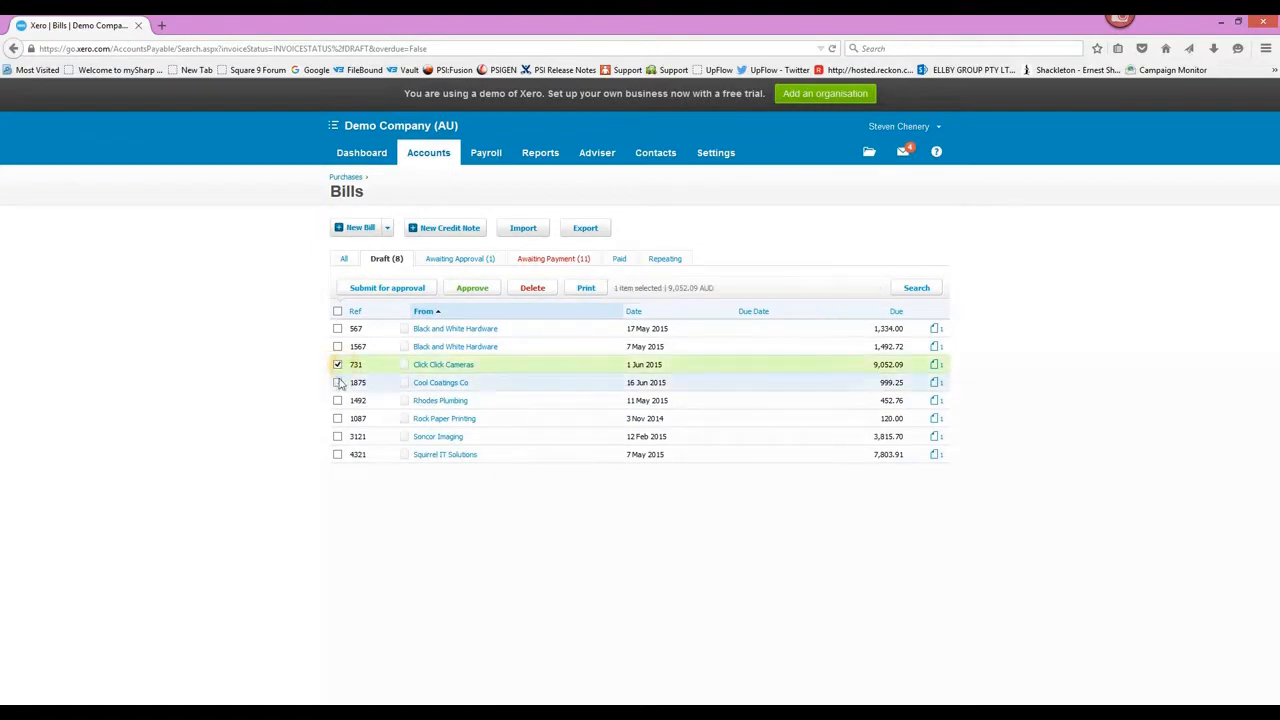
{"action": "left_click", "coordinate": [457, 367]}
{"action": "double_click", "coordinate": [501, 367]}
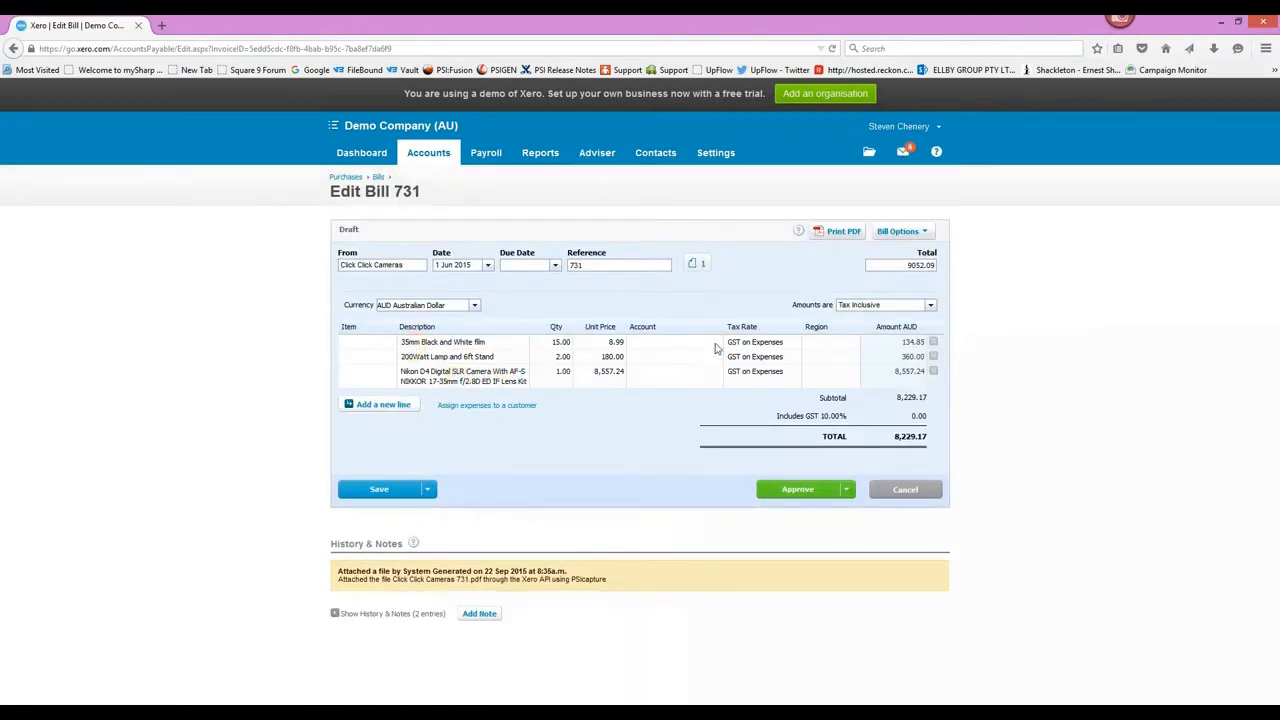
Assign the 300 - Purchases account to all three line items of bill 731 and set the due date to 30 Sep 2015.
{"action": "left_click", "coordinate": [714, 343]}
{"action": "left_click", "coordinate": [715, 342]}
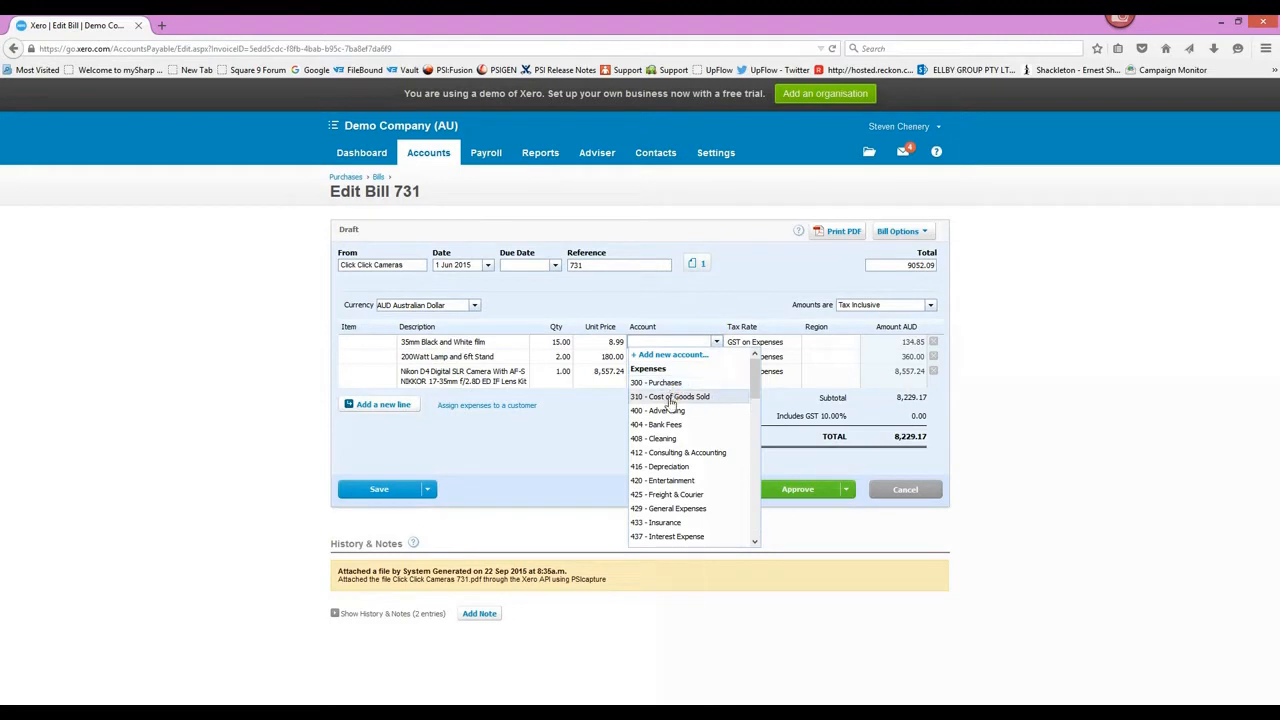
{"action": "left_click", "coordinate": [670, 383]}
{"action": "left_click", "coordinate": [715, 358]}
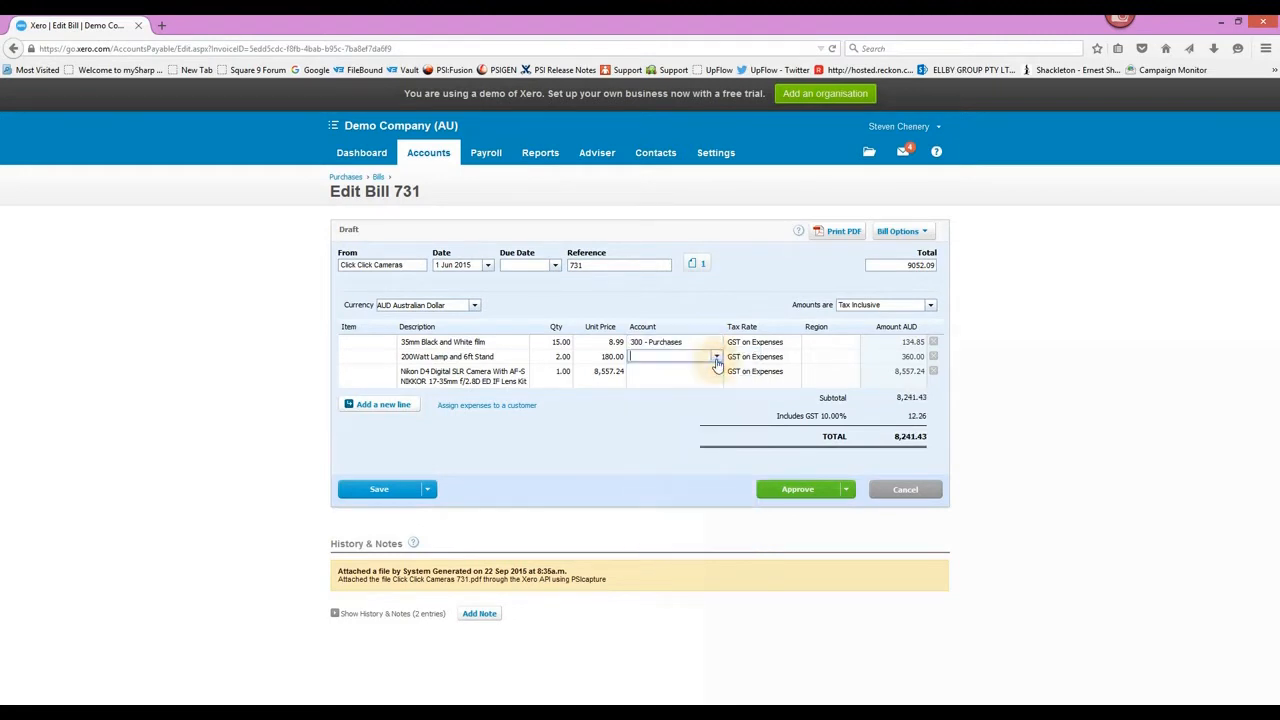
{"action": "left_click", "coordinate": [716, 363]}
{"action": "left_click", "coordinate": [720, 390]}
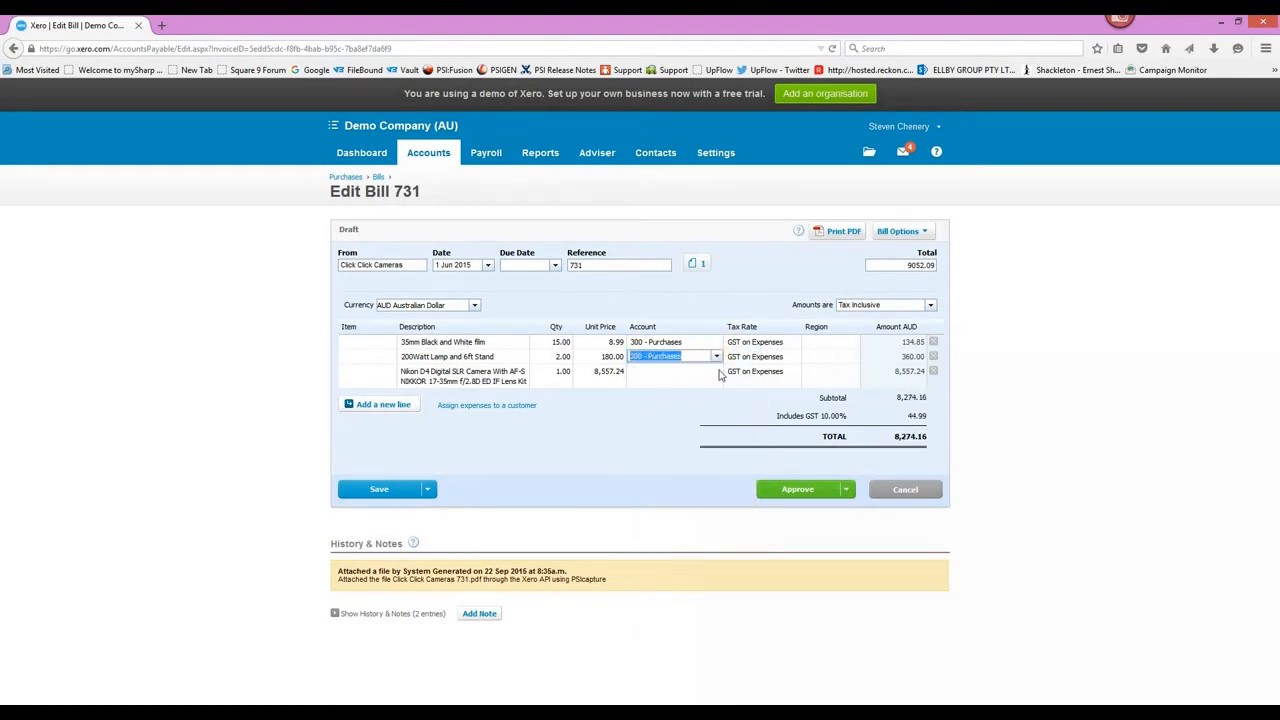
{"action": "left_click", "coordinate": [718, 374]}
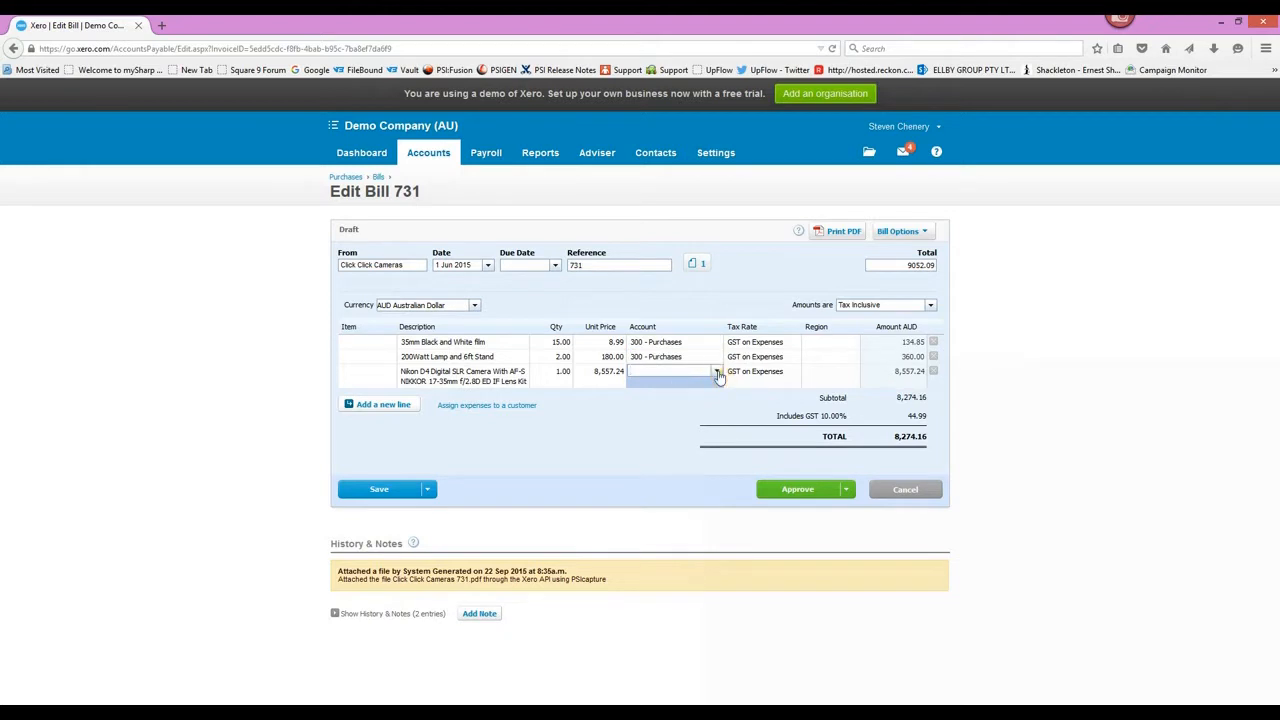
{"action": "left_click", "coordinate": [718, 374]}
{"action": "left_click", "coordinate": [656, 410]}
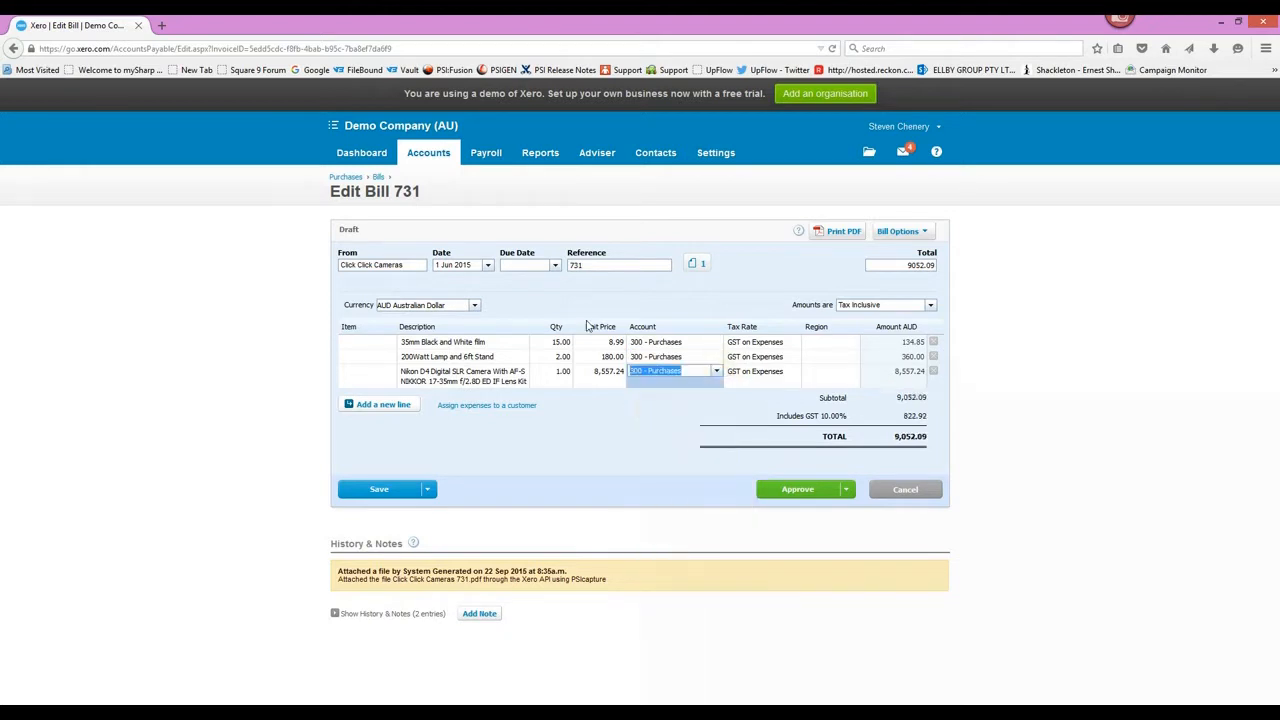
{"action": "left_click", "coordinate": [551, 269]}
{"action": "left_click", "coordinate": [566, 376]}
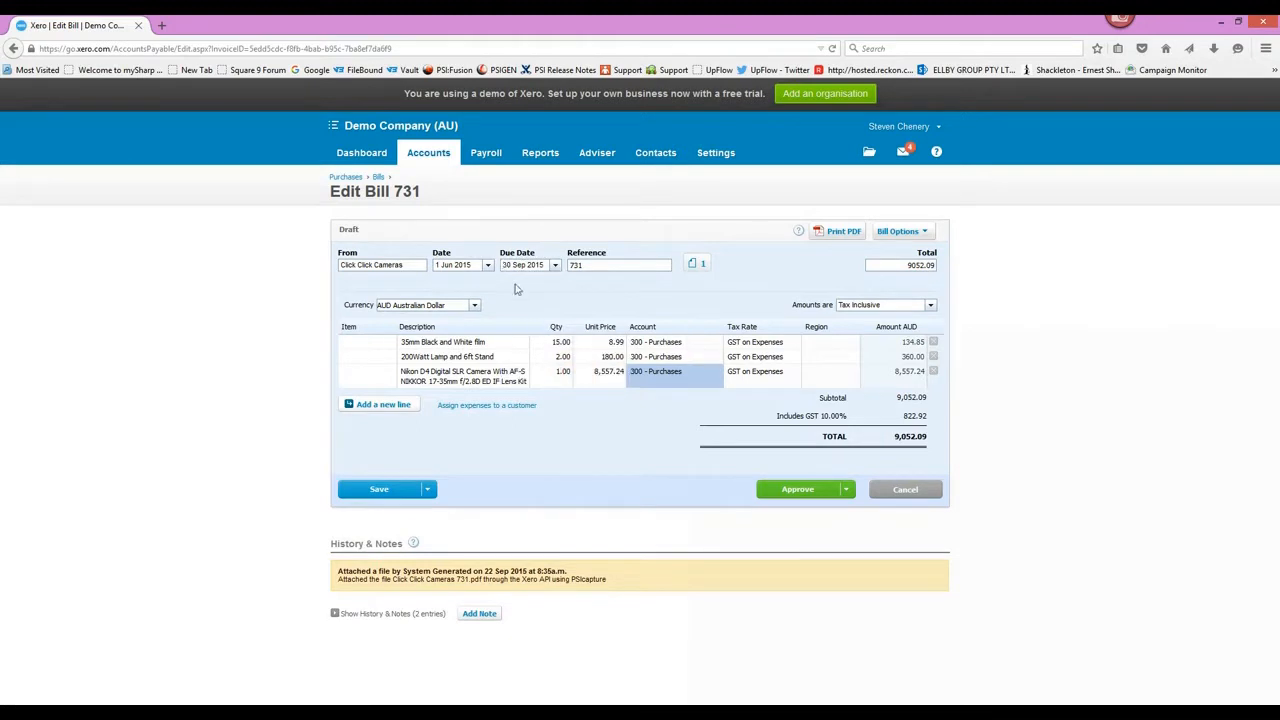
Preview the bill's attached file Click Click Cameras 731.pdf and enlarge it to read the invoice.
{"action": "left_click", "coordinate": [698, 330]}
{"action": "left_click", "coordinate": [697, 265]}
{"action": "left_click", "coordinate": [543, 318]}
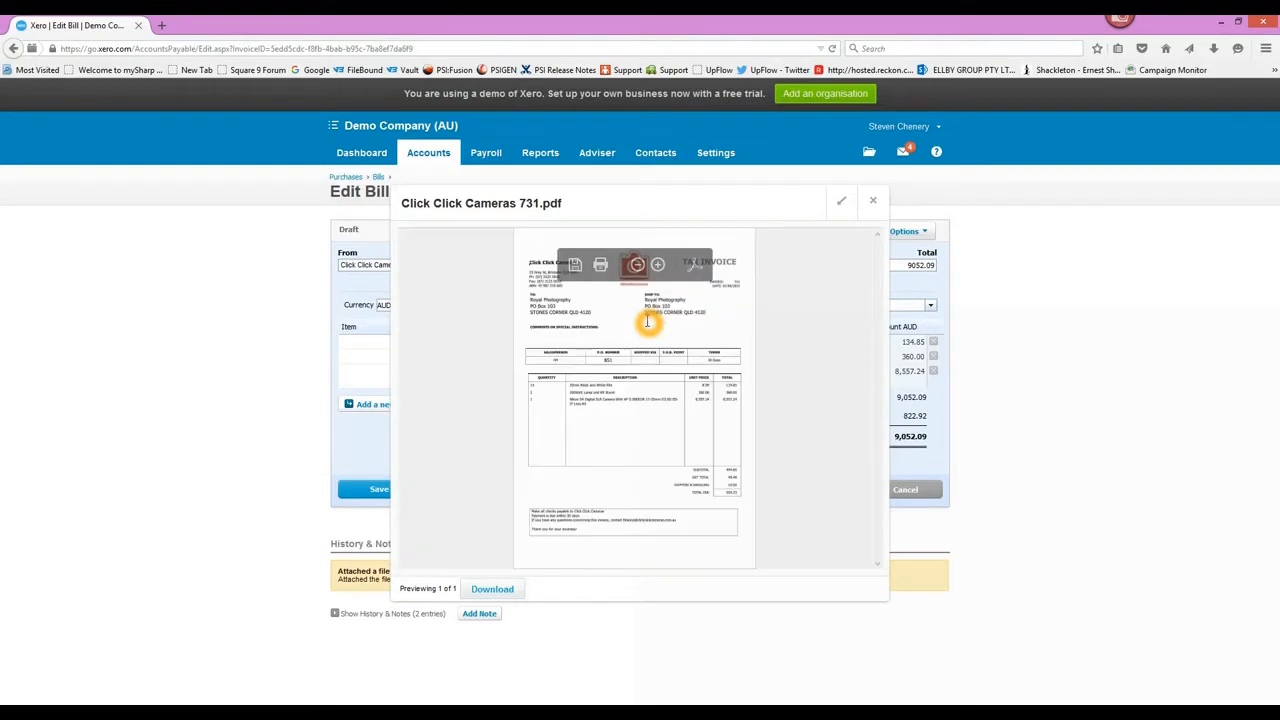
{"action": "left_click", "coordinate": [657, 265]}
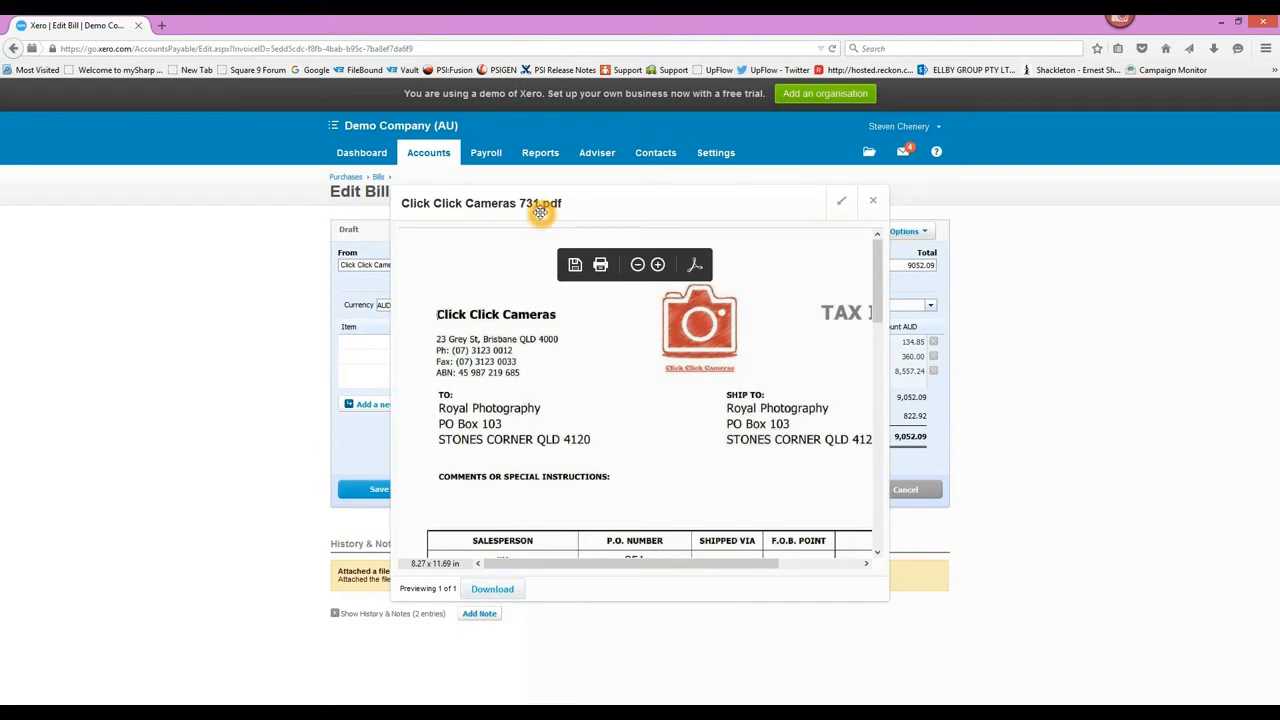
Examine the Description and Custom metadata in the attached PDF's document properties, and close the properties.
{"action": "right_click", "coordinate": [616, 348]}
{"action": "left_click", "coordinate": [663, 519]}
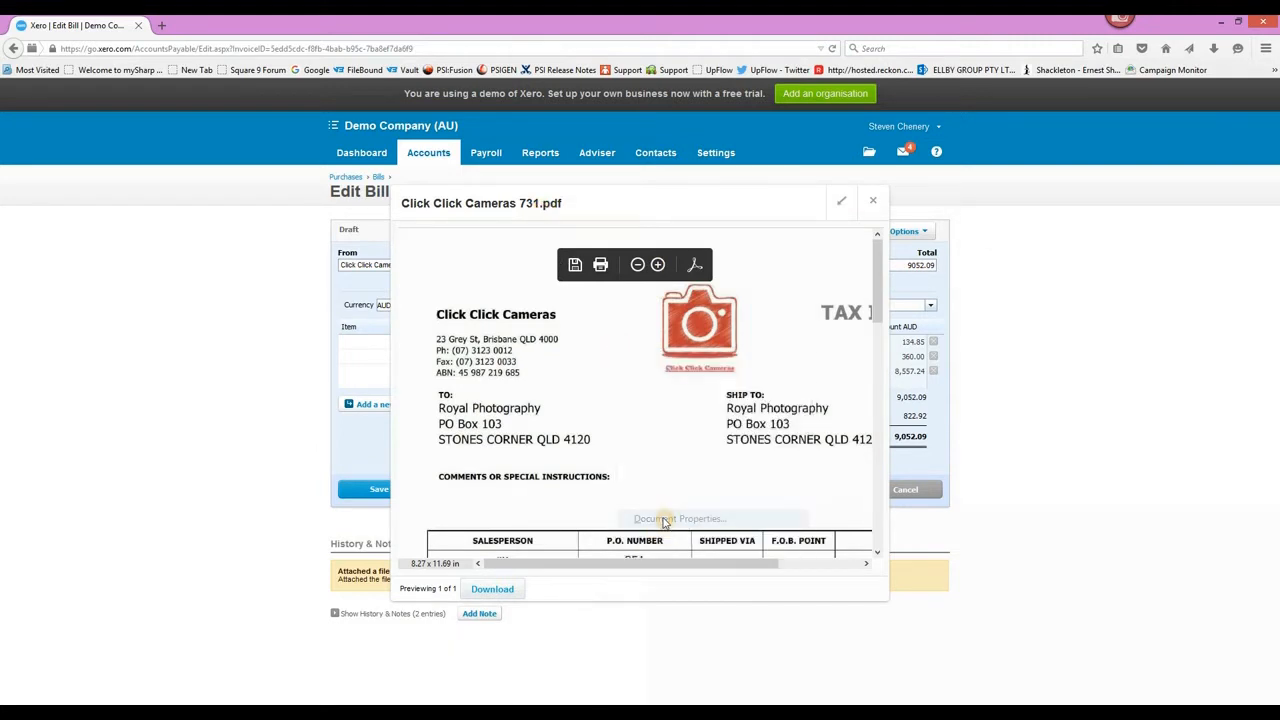
{"action": "left_click", "coordinate": [406, 213]}
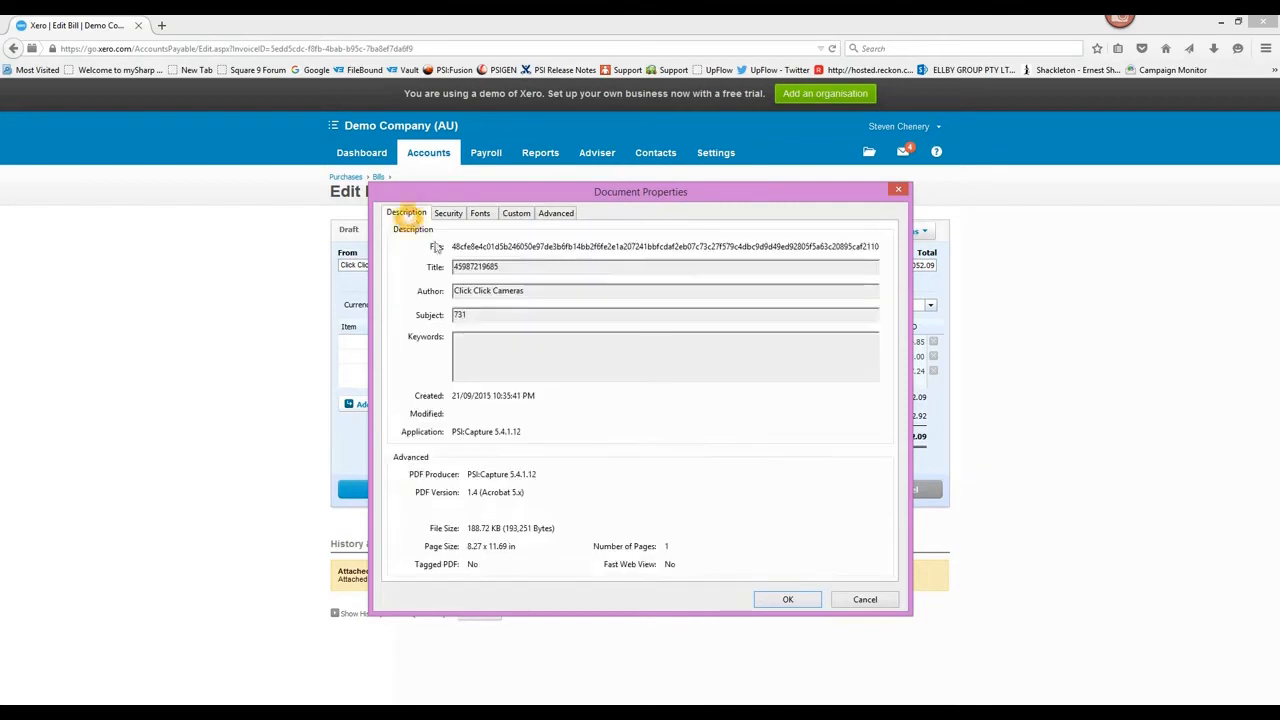
{"action": "left_click", "coordinate": [445, 338]}
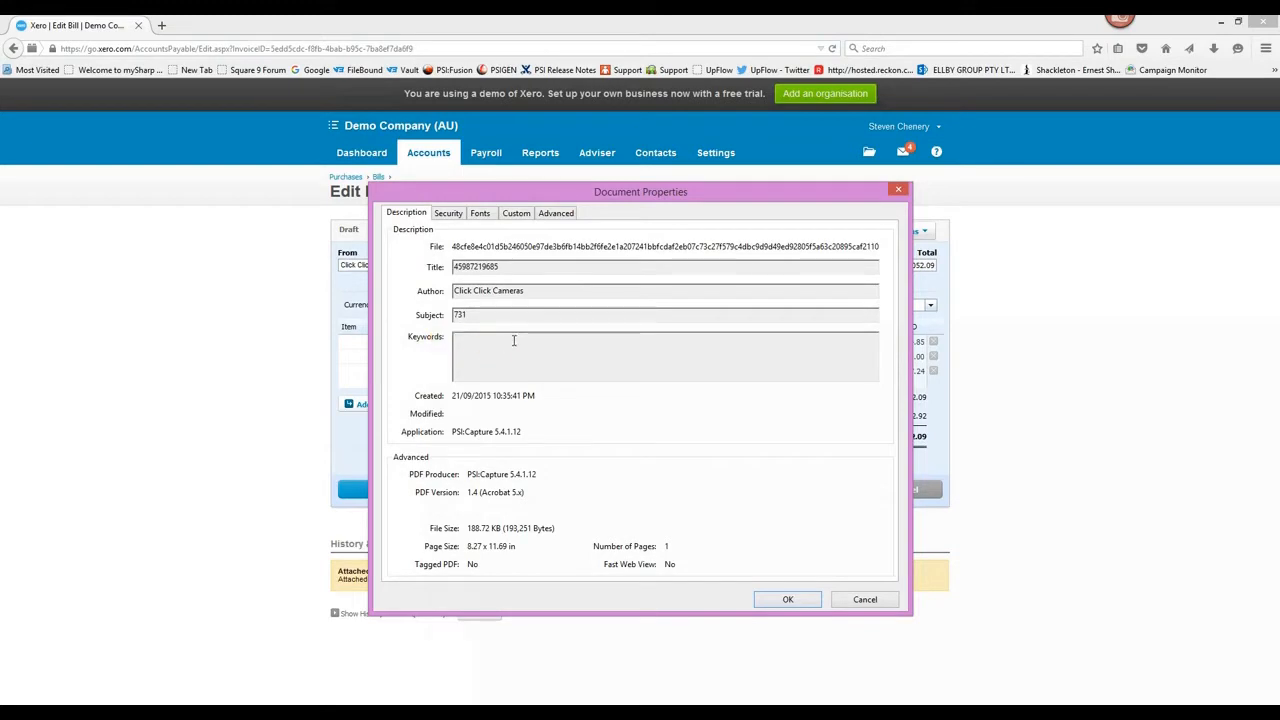
{"action": "left_click", "coordinate": [518, 214]}
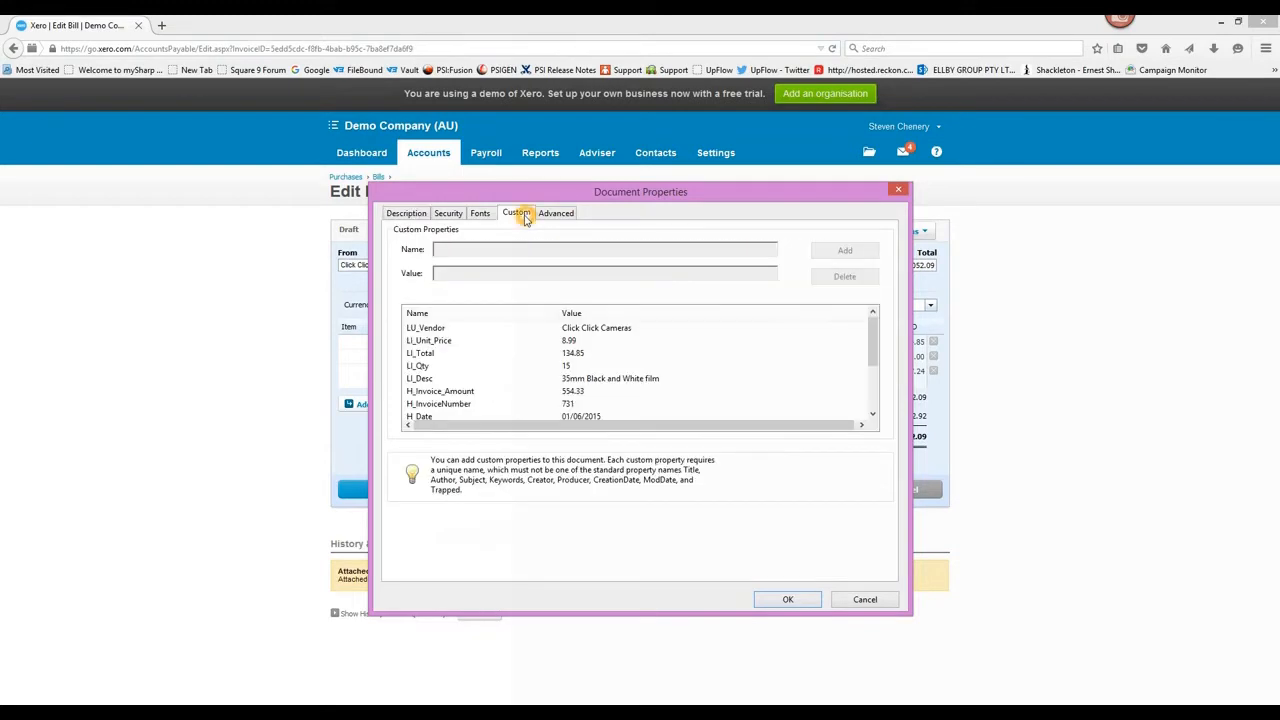
{"action": "mouse_move", "coordinate": [872, 330]}
{"action": "left_mouse_down"}
{"action": "mouse_move", "coordinate": [891, 383]}
{"action": "mouse_move", "coordinate": [892, 315]}
{"action": "left_mouse_up"}
{"action": "left_click", "coordinate": [892, 315]}
{"action": "left_click", "coordinate": [804, 601]}
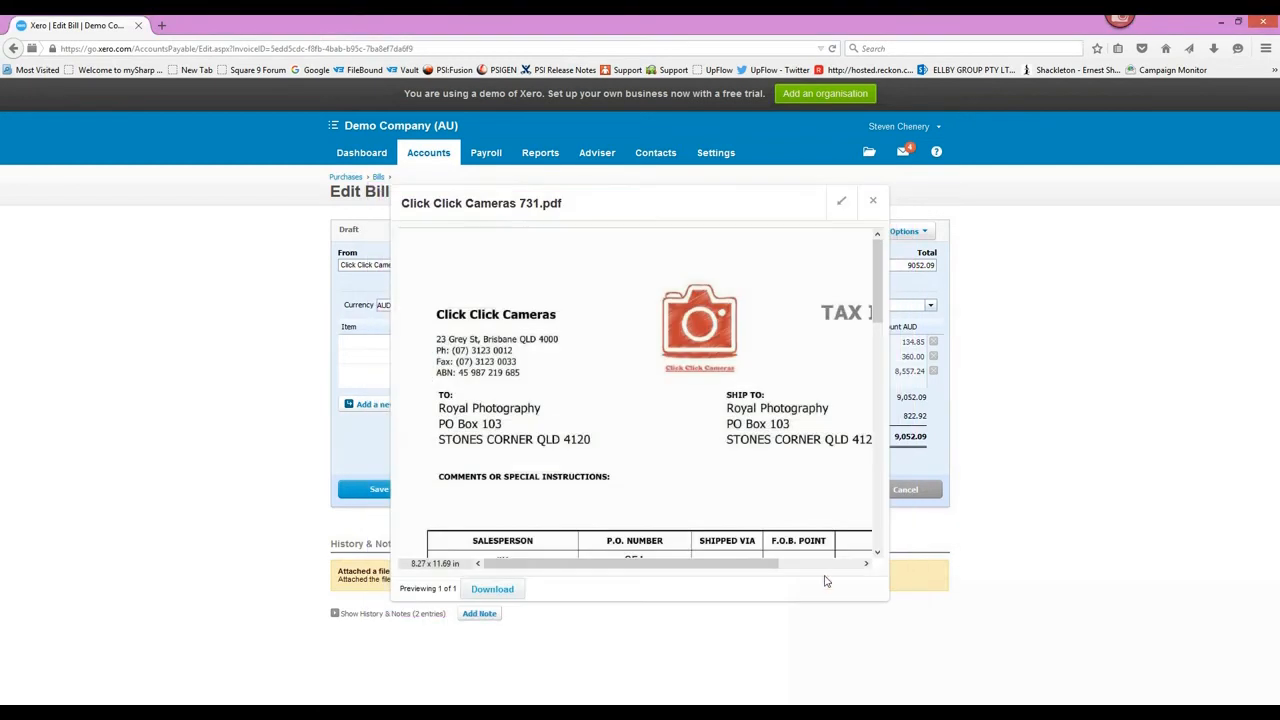
Close the attachment preview and approve the Click Click Cameras bill.
{"action": "left_click", "coordinate": [872, 201]}
{"action": "left_click", "coordinate": [1008, 314]}
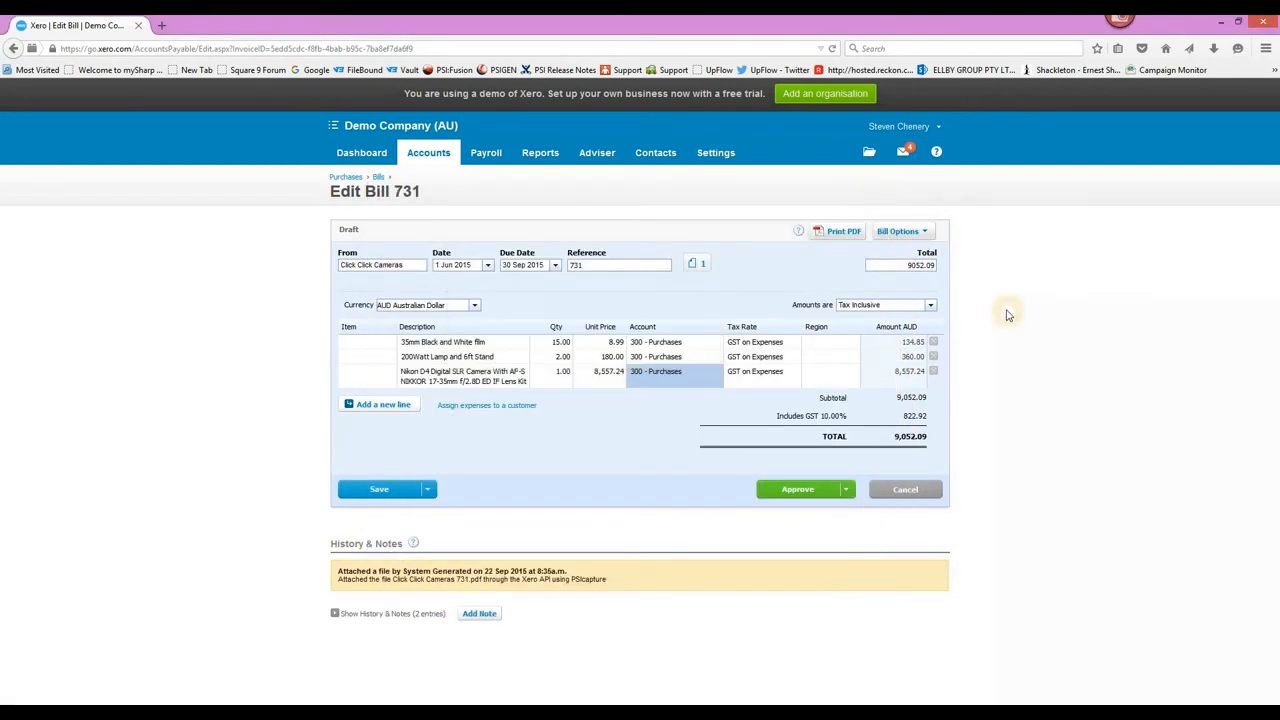
{"action": "left_click", "coordinate": [806, 492]}
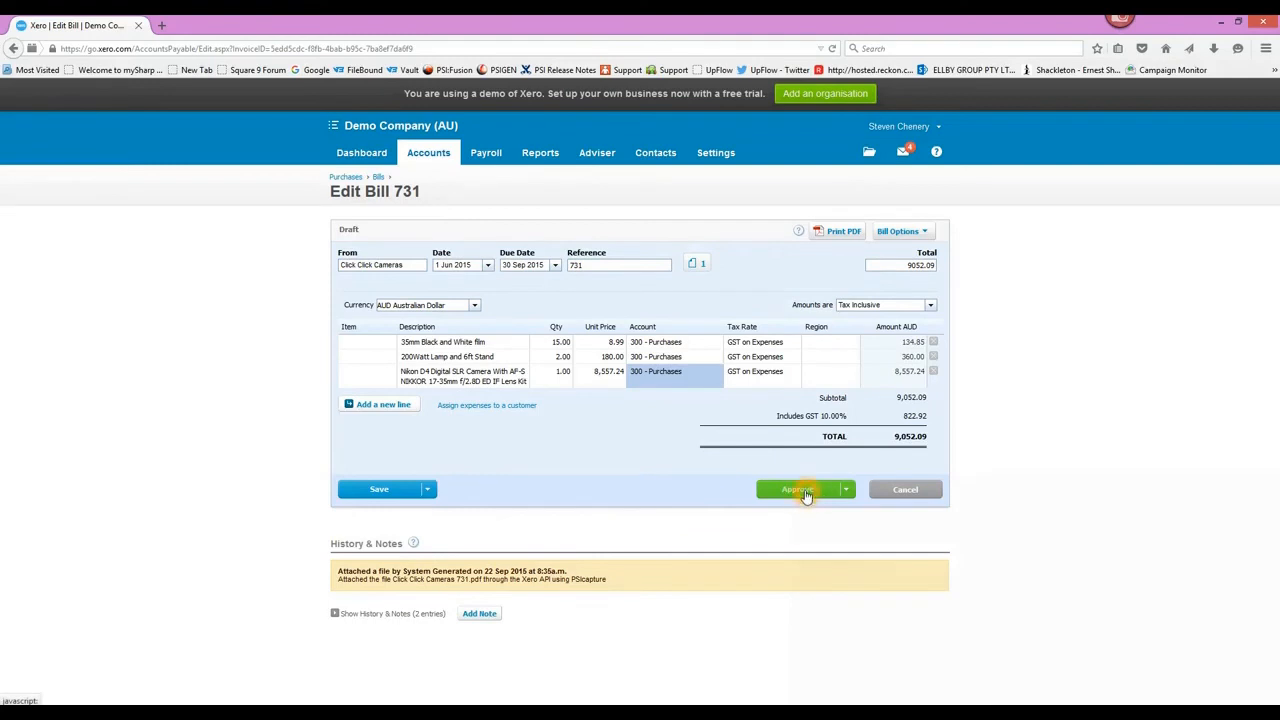